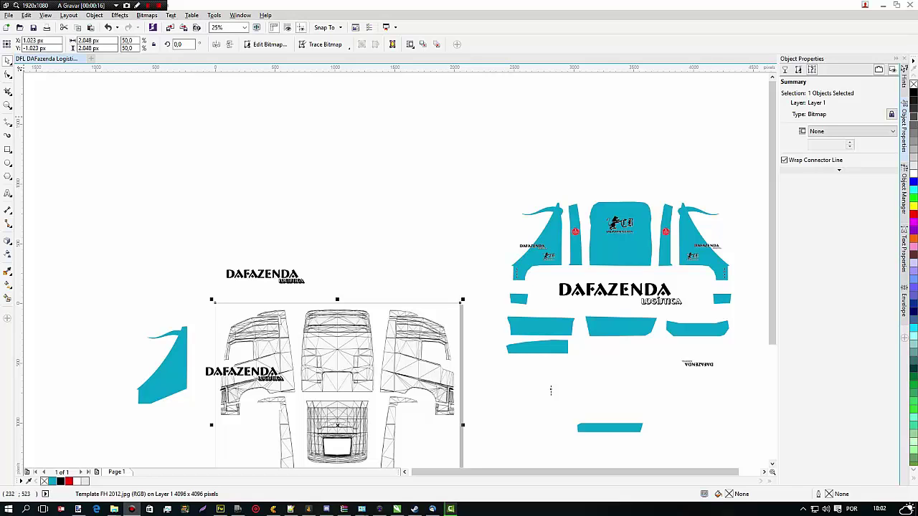
Frame the DAFAZENDA LOGISTICA logo above the truck template and switch the display to Enhanced view
left_click(7, 105)
key("z")
left_click_drag(196, 227, 334, 297)
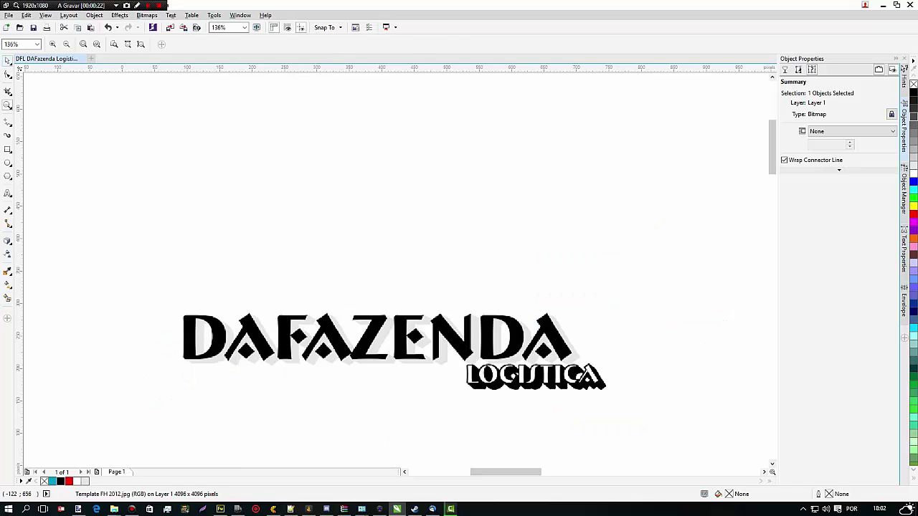
key("space")
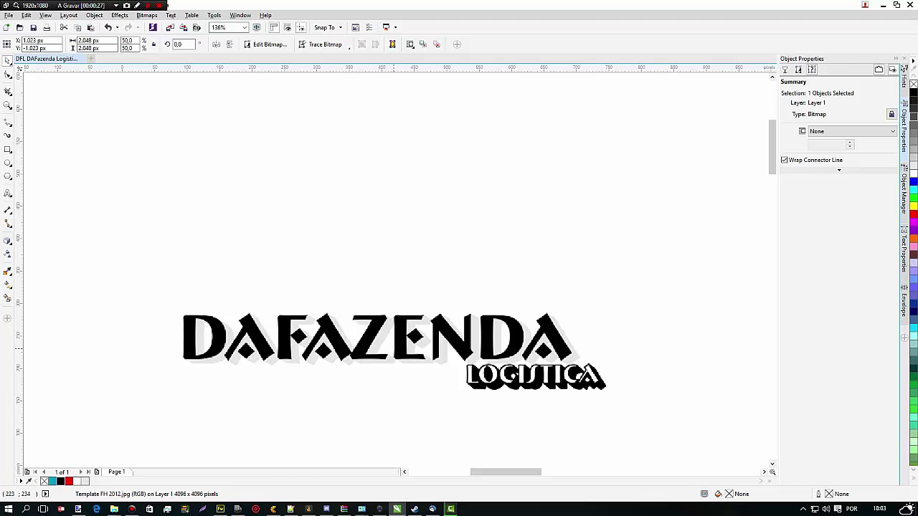
left_click(119, 15)
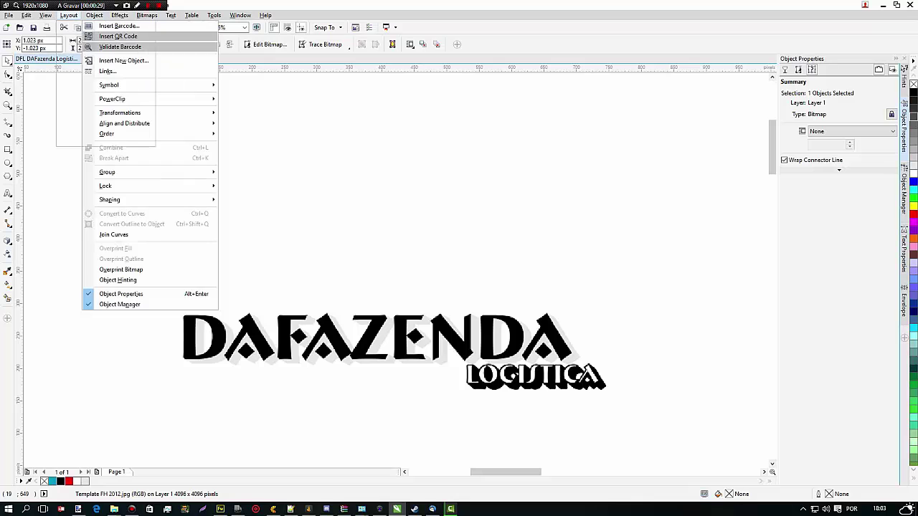
mouse_move(69, 15)
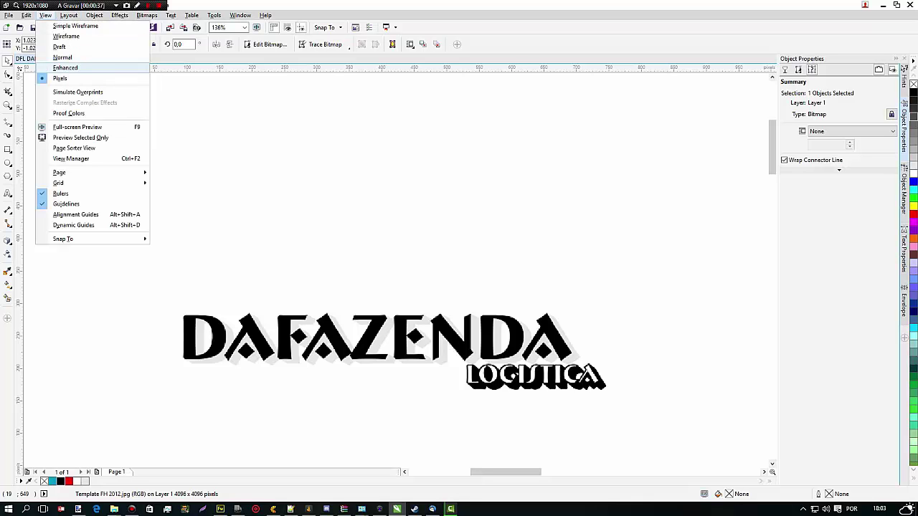
left_click(65, 67)
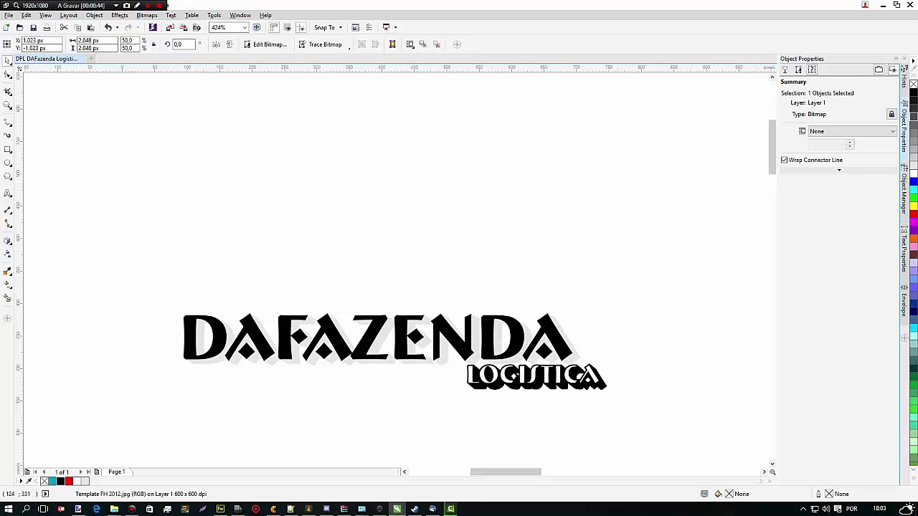
Compare the logo in Pixels view and return the display to Enhanced view
left_click(45, 15)
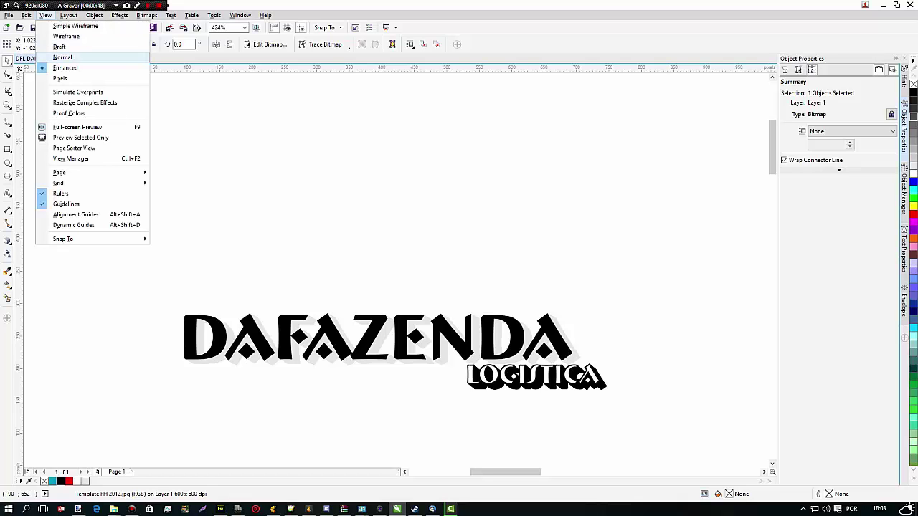
left_click(59, 78)
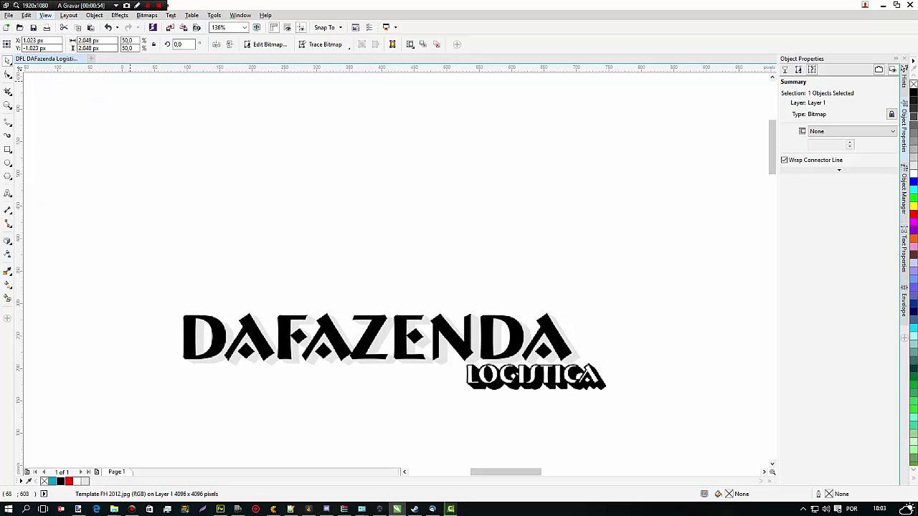
left_click(45, 15)
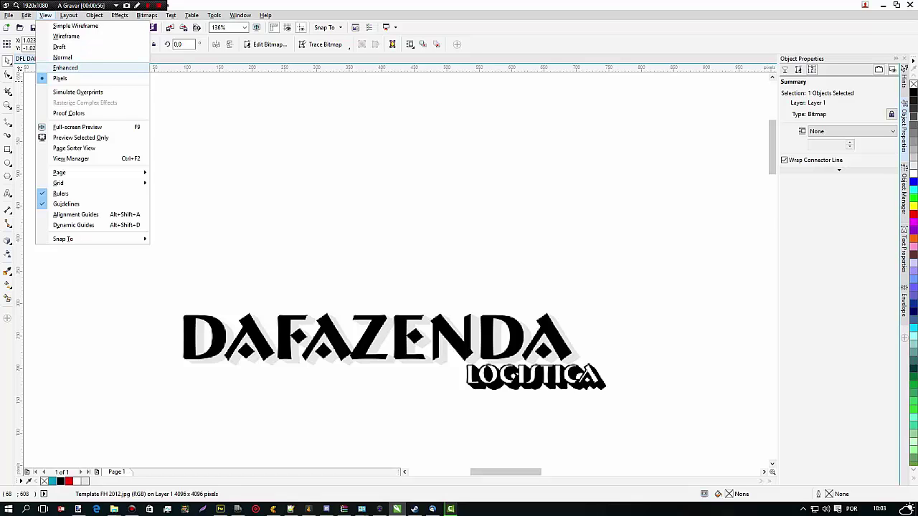
left_click(65, 67)
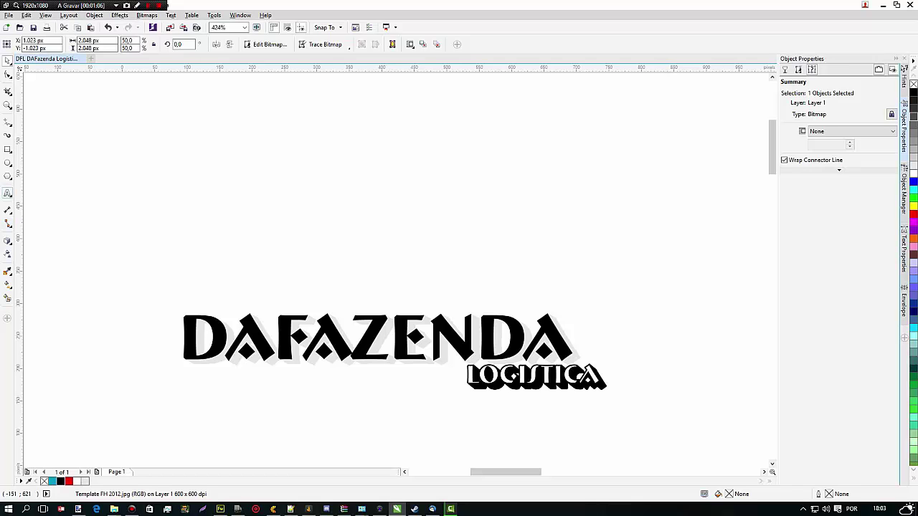
Add the artistic text DAFAZENDA in the empty area above the existing logo
left_click(8, 193)
left_click(190, 176)
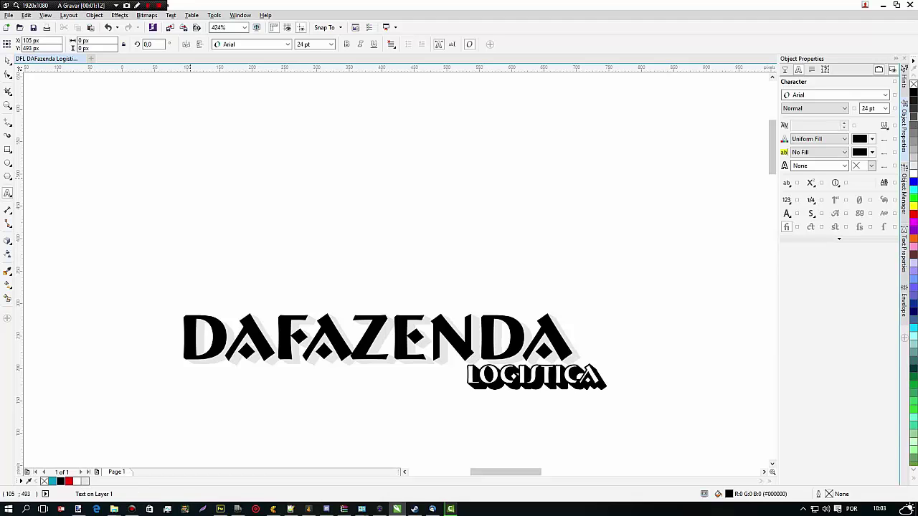
type("DAFA")
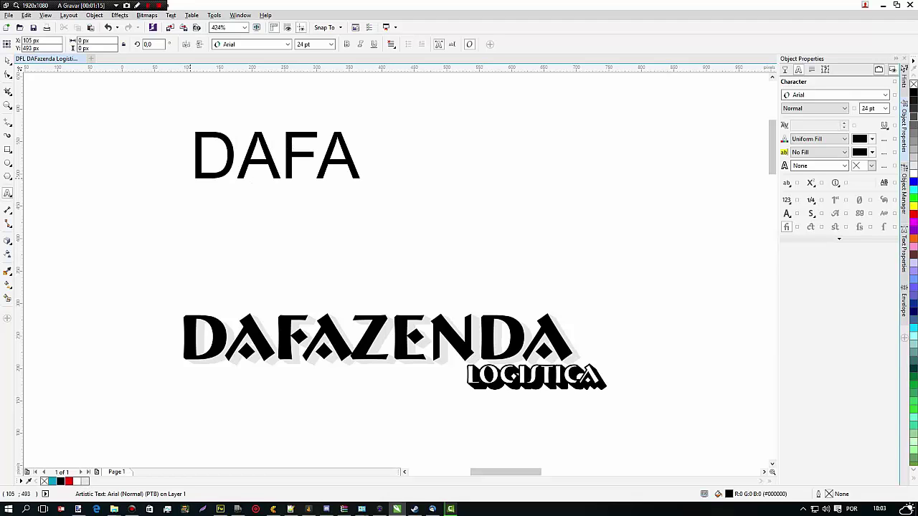
type("ZENDA")
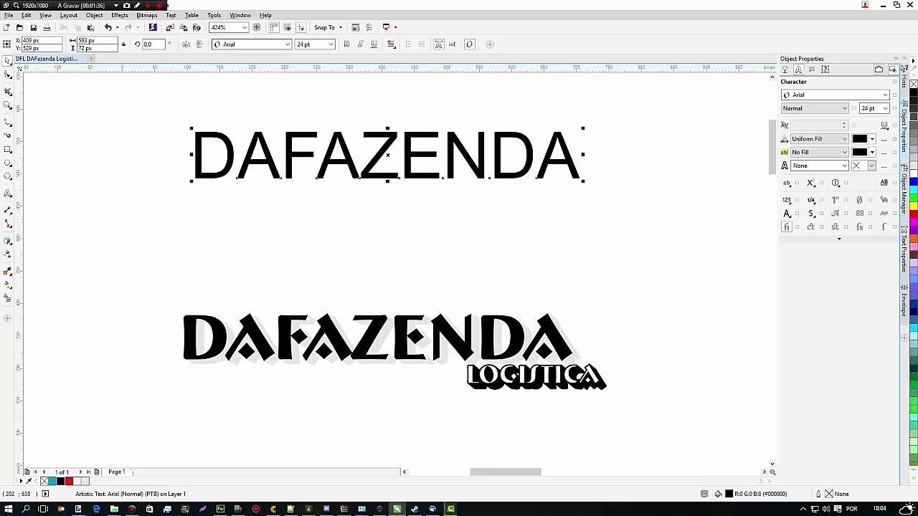
Set the new DAFAZENDA text's font to Bremen Bd BT
left_click(215, 45)
type("Adobe M")
key("Down")
key("Down")
key("Down")
key("Down")
key("Down")
key("Down")
key("Down")
key("Down")
key("Down")
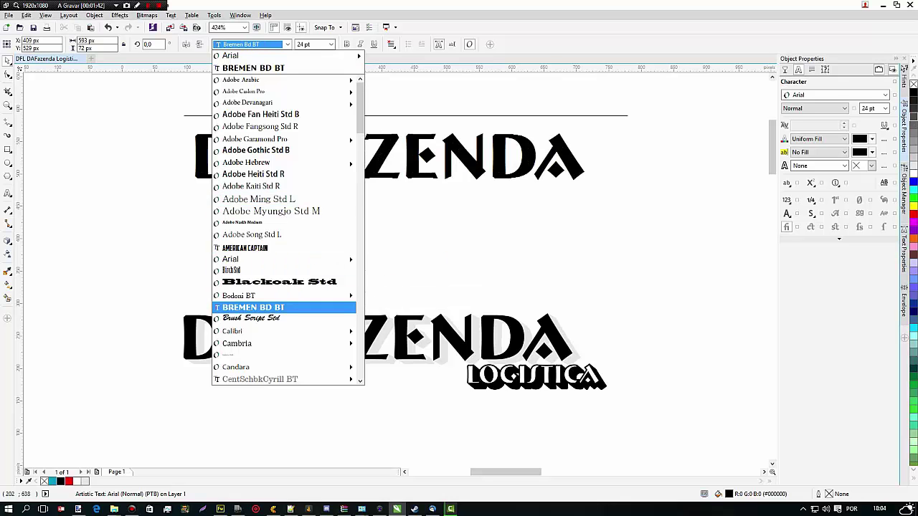
key("Return")
left_click(376, 240)
left_click(369, 173)
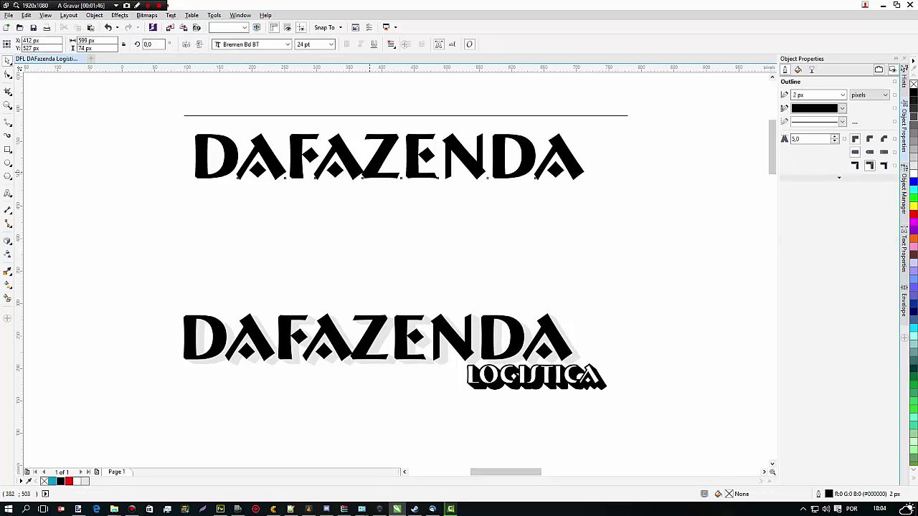
Extrude the new DAFAZENDA text down to the right, with the vanishing point at about 161 px, -118 px
left_click(333, 157)
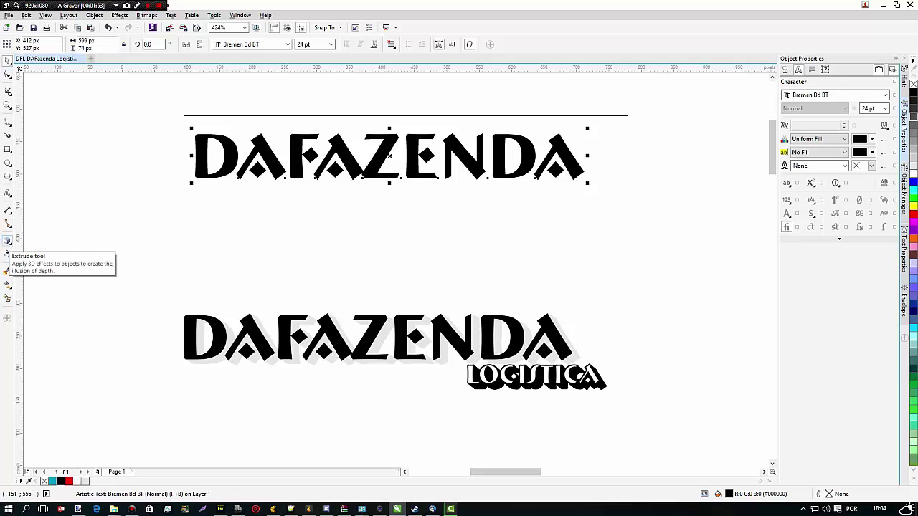
left_click(7, 241)
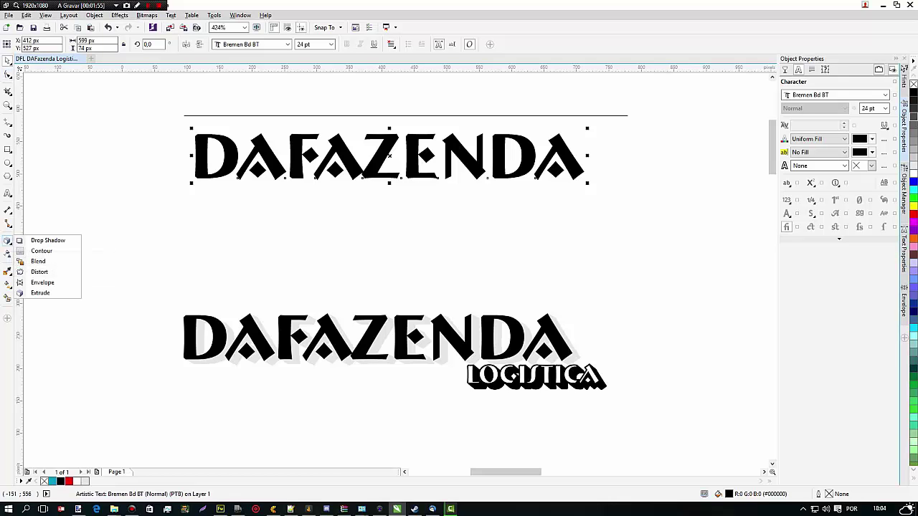
left_click(32, 241)
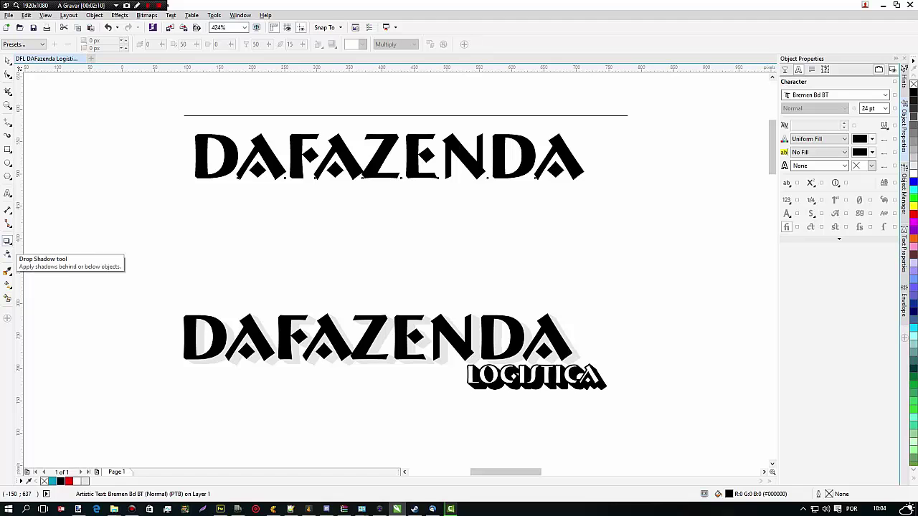
left_click(10, 243)
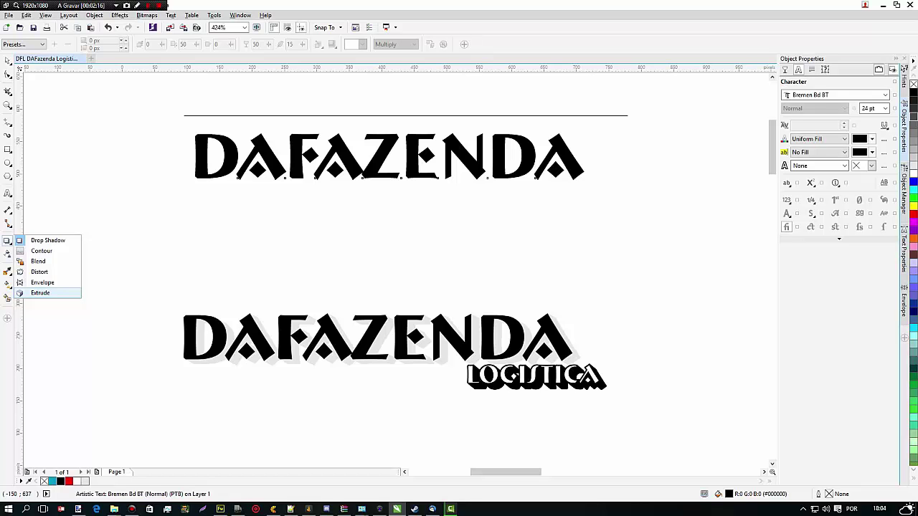
left_click(41, 293)
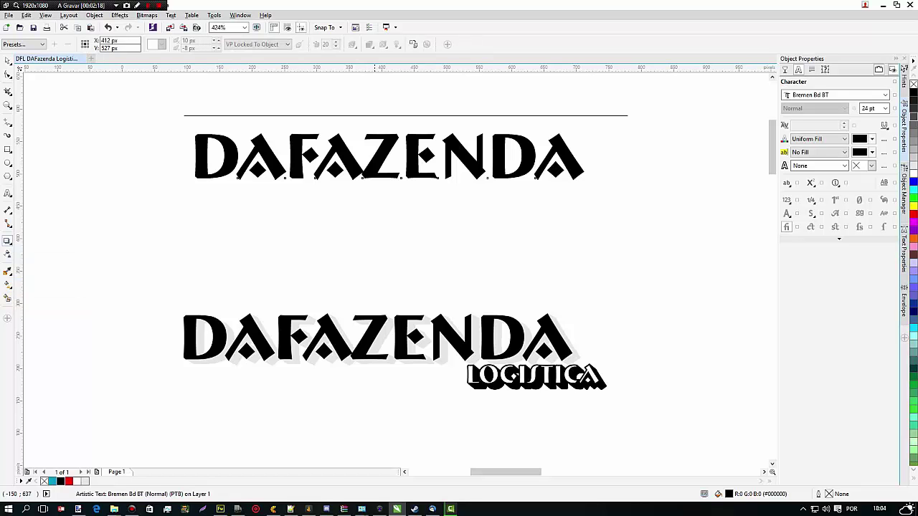
left_click_drag(388, 156, 494, 232)
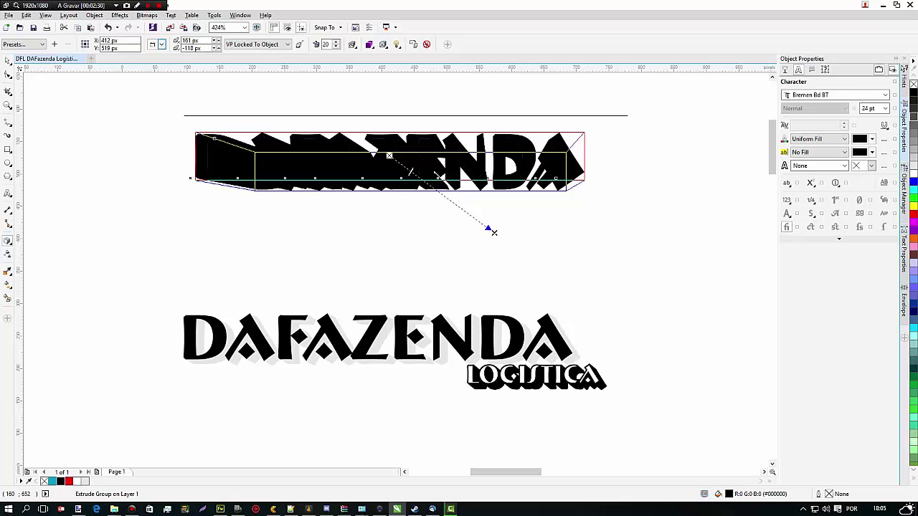
Change the DAFAZENDA extrusion to a parallel type and shorten its offset to about 18 px by -18 px
left_click(162, 44)
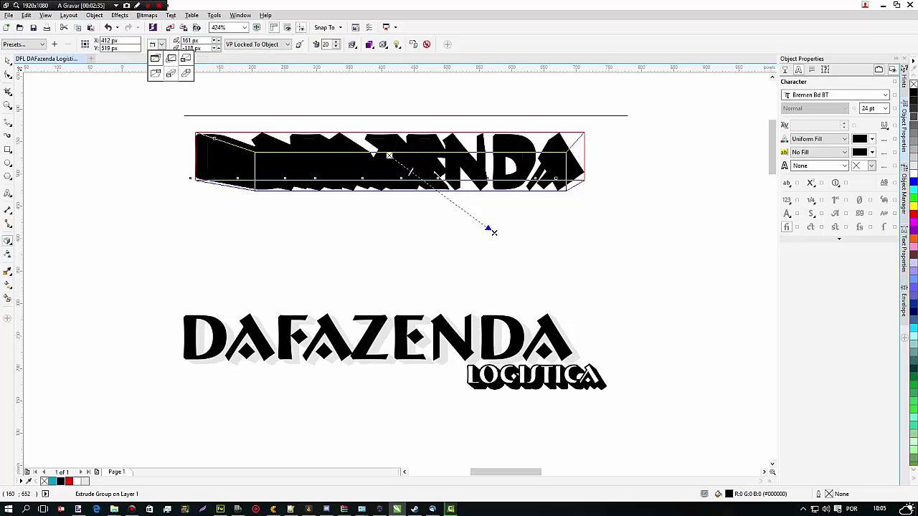
left_click(171, 73)
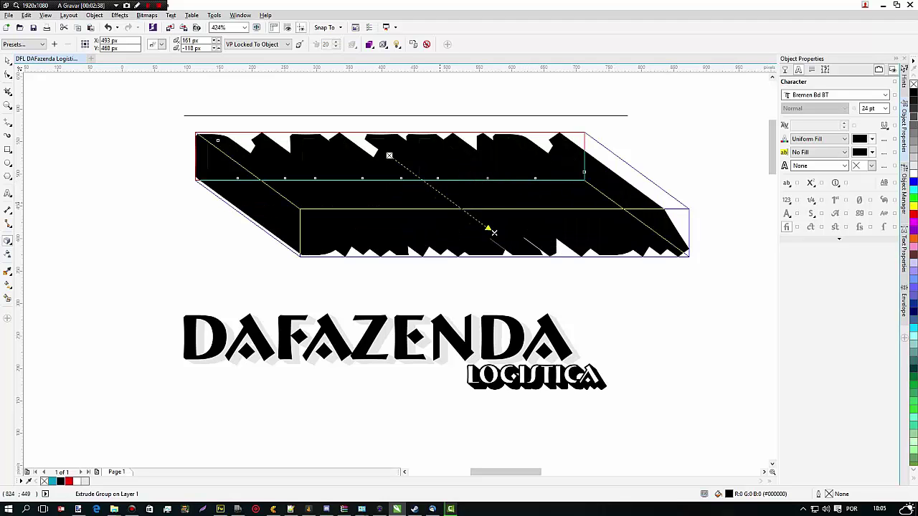
left_click_drag(494, 232, 406, 178)
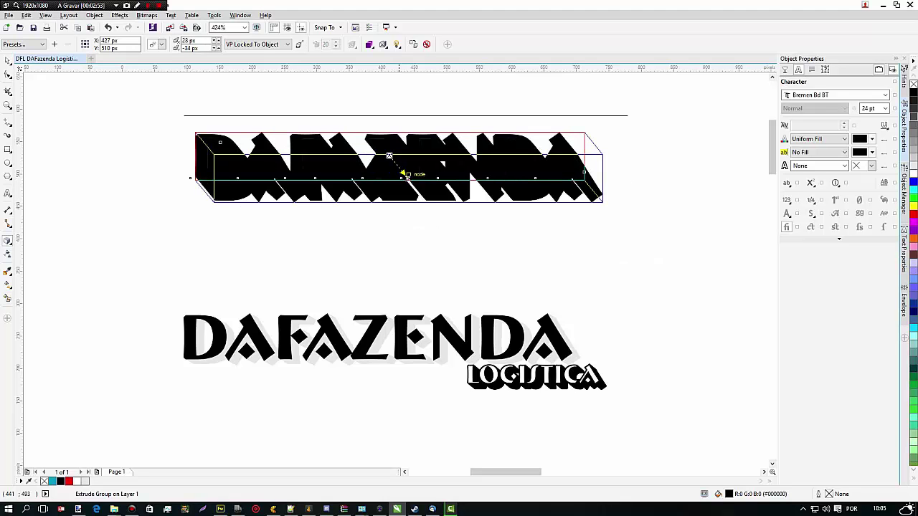
left_click_drag(408, 178, 408, 174)
scroll(395, 118, "up", 2)
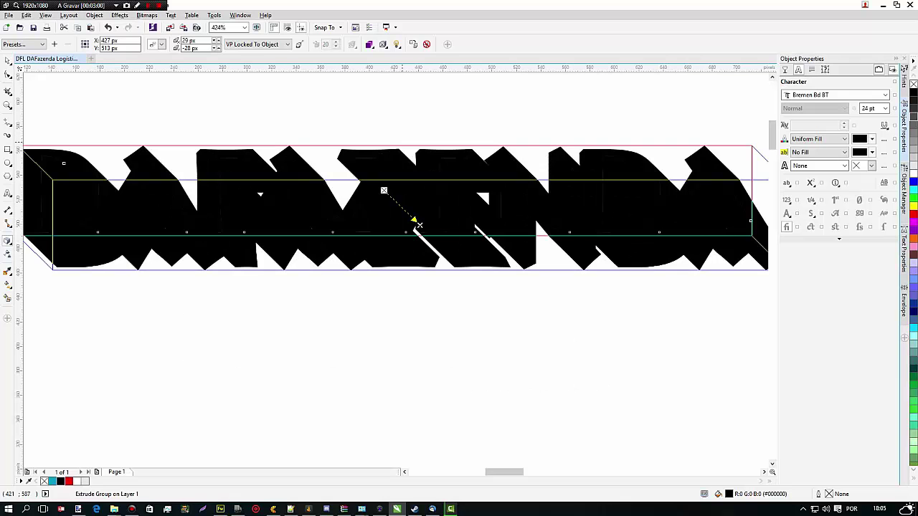
mouse_move(415, 220)
left_mouse_down()
mouse_move(398, 210)
mouse_move(405, 215)
left_mouse_up()
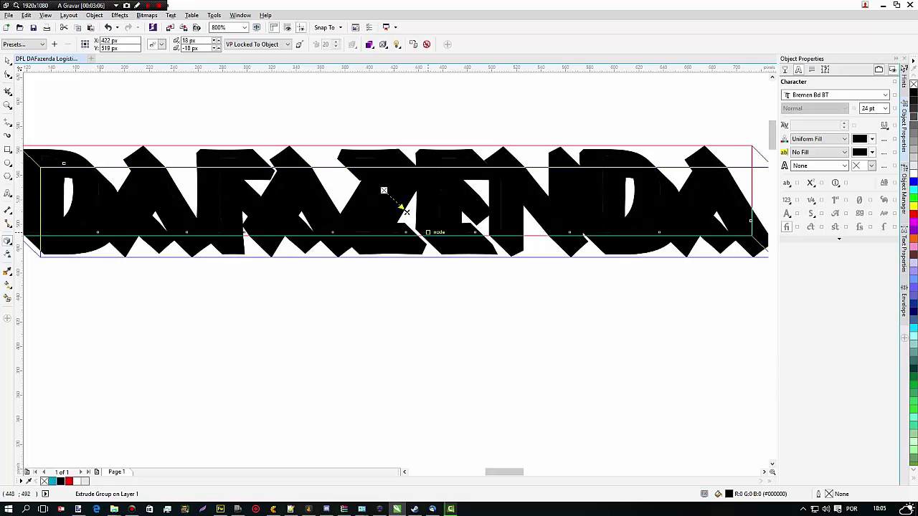
scroll(407, 212, "down", 1)
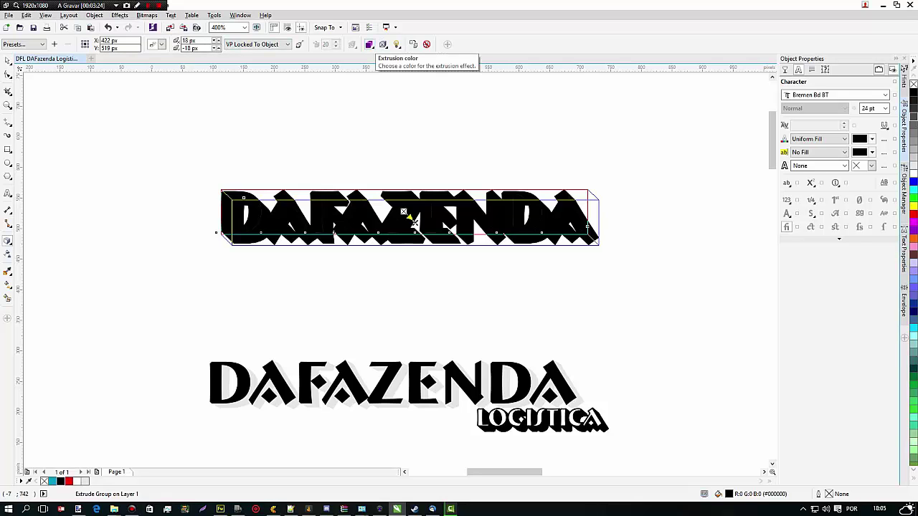
Give the DAFAZENDA extrusion a solid light grey colour and deselect it
left_click(369, 45)
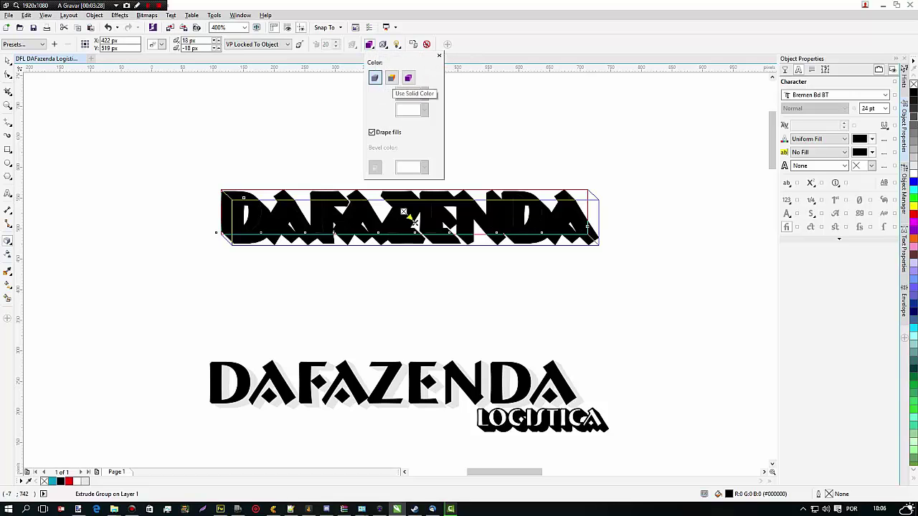
left_click(391, 77)
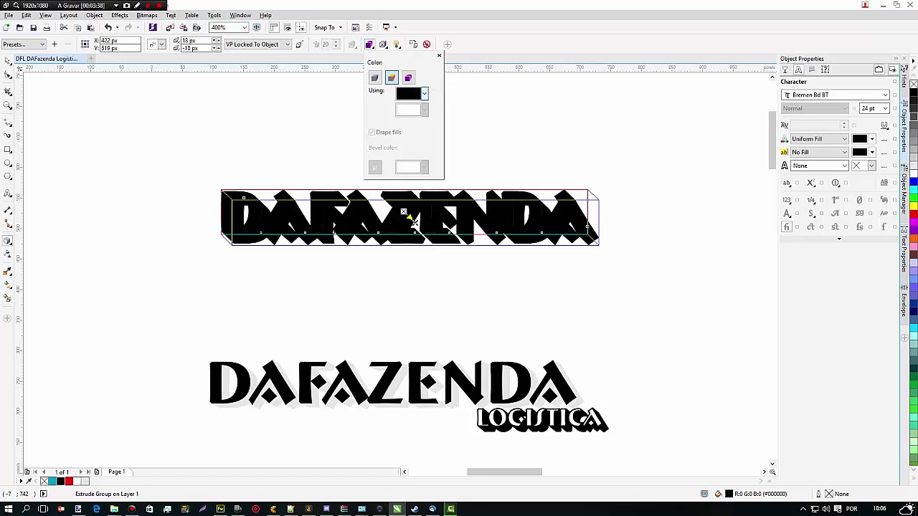
left_click(425, 94)
left_click(400, 106)
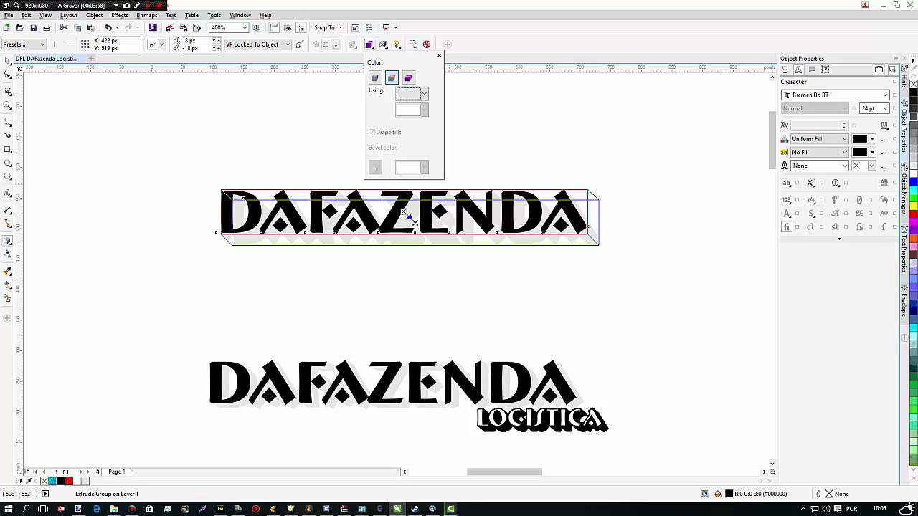
key("Escape")
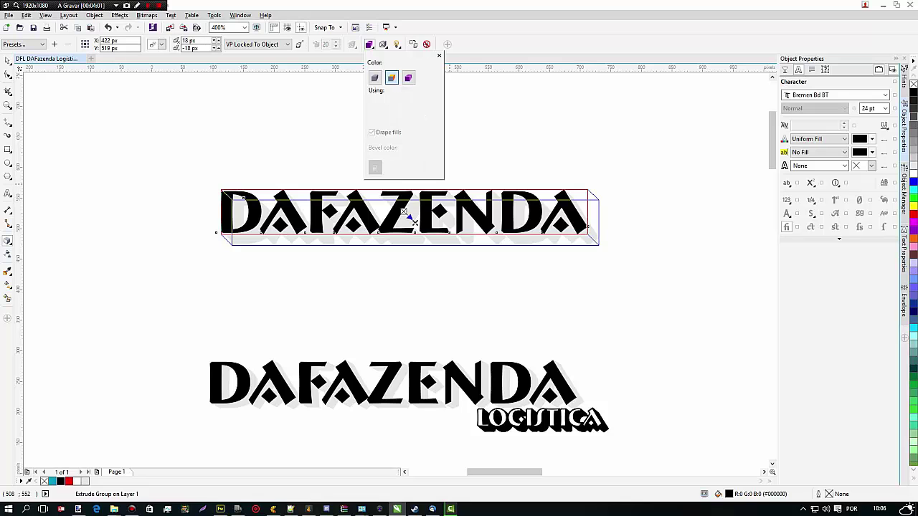
key("space")
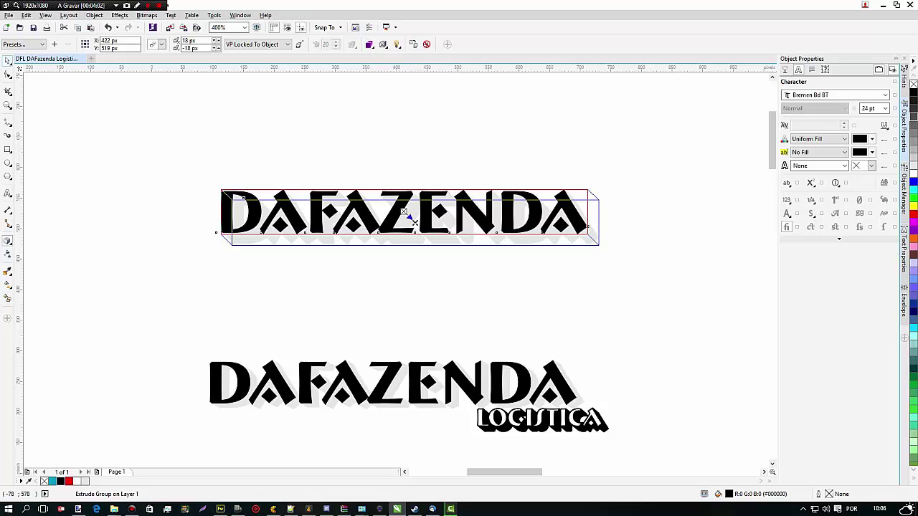
left_click(141, 173)
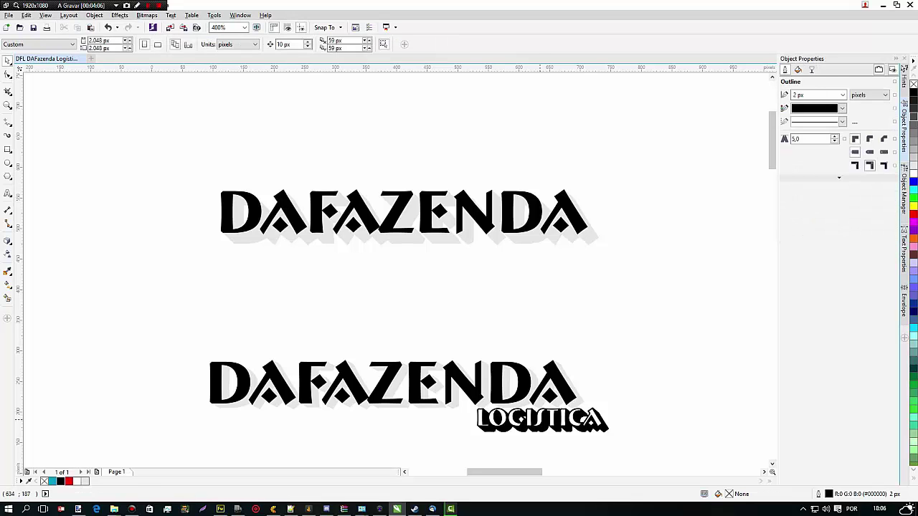
Examine the font, fill and outline settings of the LOGISTICA text in the existing logo
left_click(540, 420)
key("space")
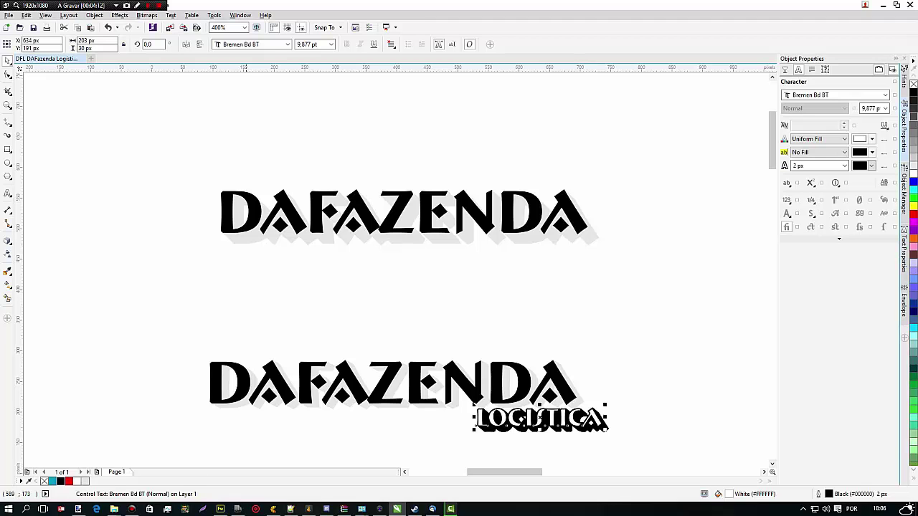
key("Escape")
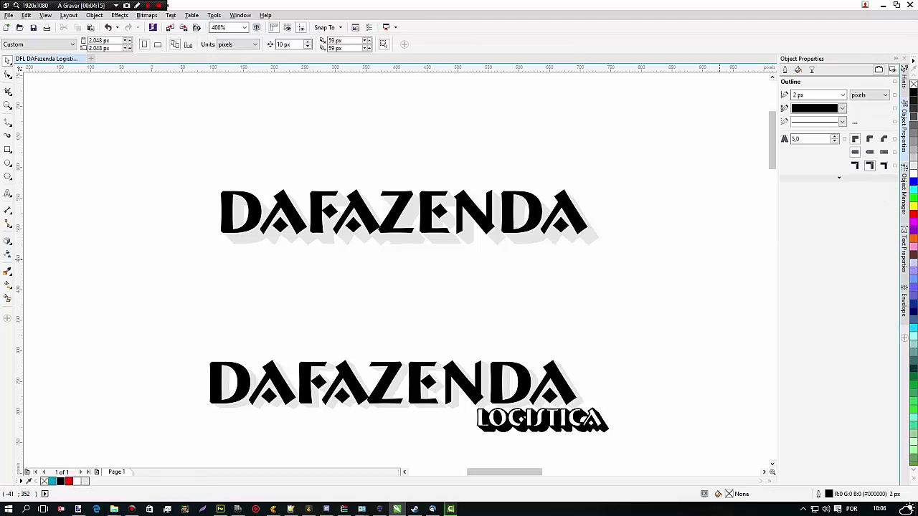
scroll(401, 287, "down", 3)
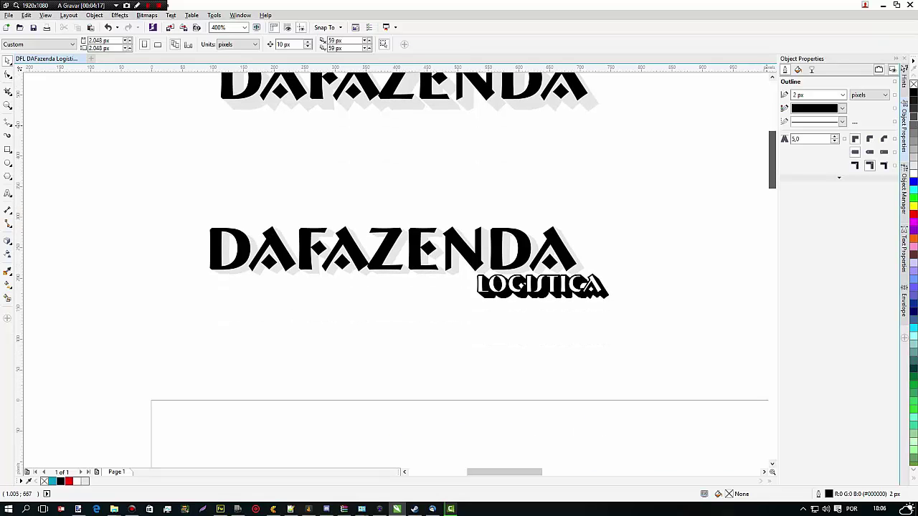
Duplicate the complete DAFAZENDA LOGISTICA logo just below the original and convert the copy to curves
left_click_drag(145, 169, 676, 348)
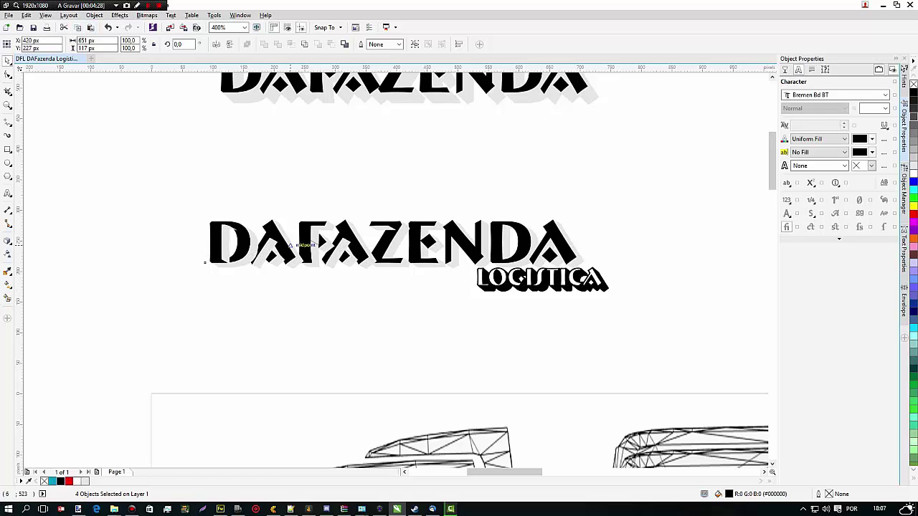
left_click_drag(290, 245, 286, 335)
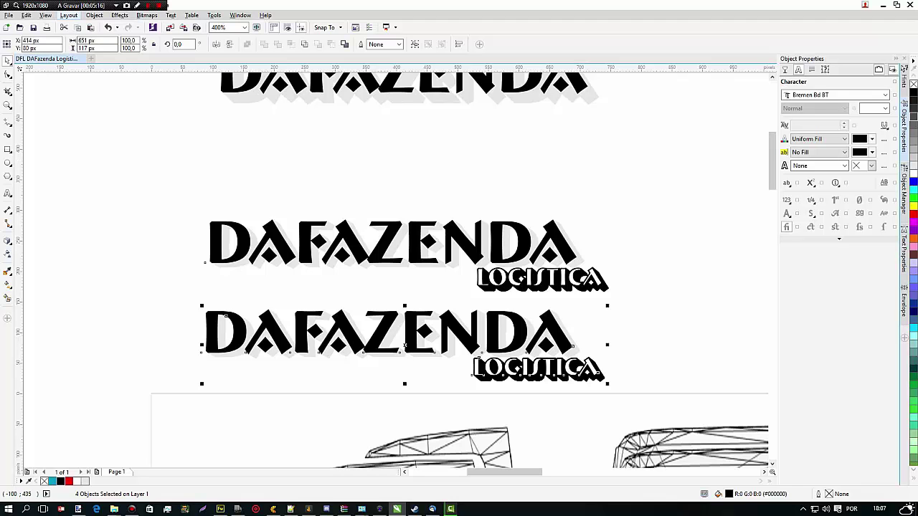
left_click(68, 15)
mouse_move(46, 15)
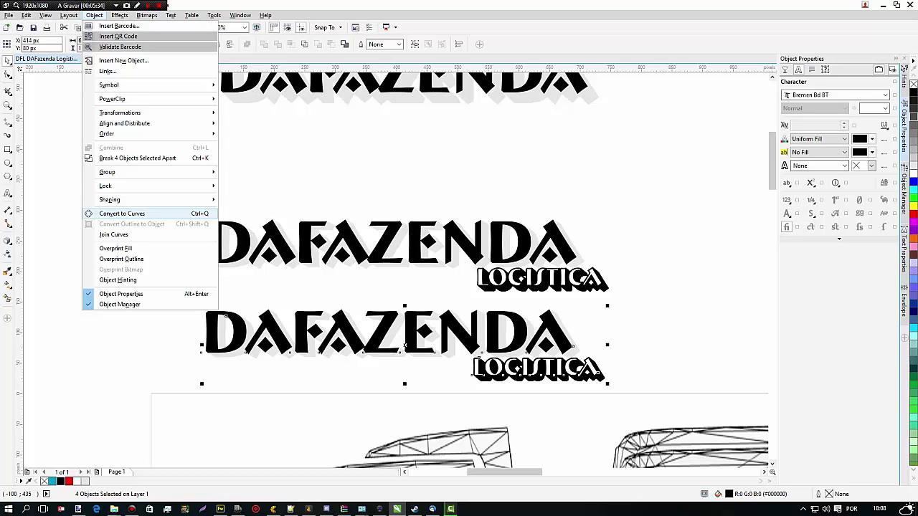
left_click(122, 214)
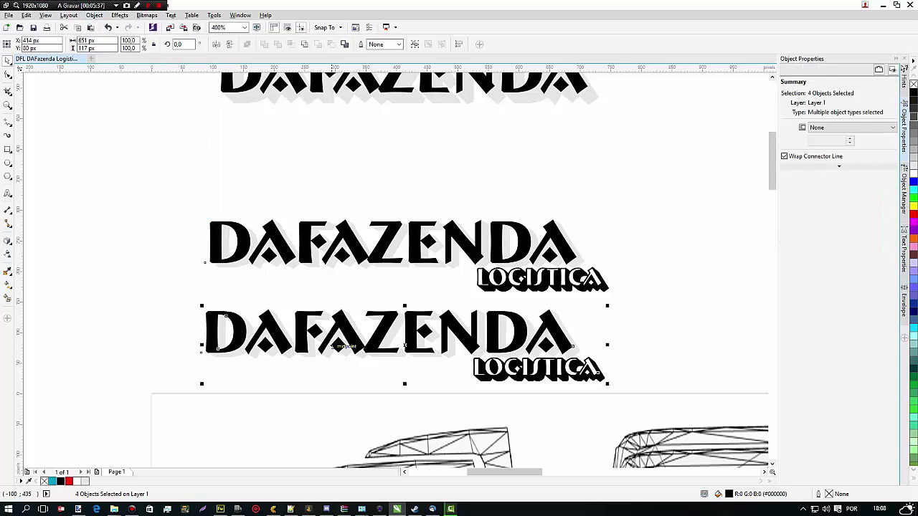
left_click(122, 247)
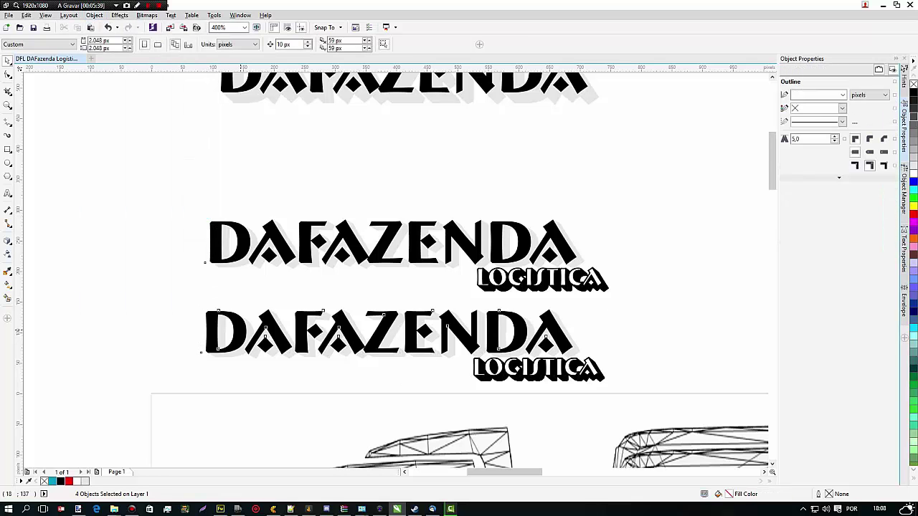
Group the four objects of the duplicated logo and check that they select as a single unit
left_click(240, 332)
left_click(514, 369)
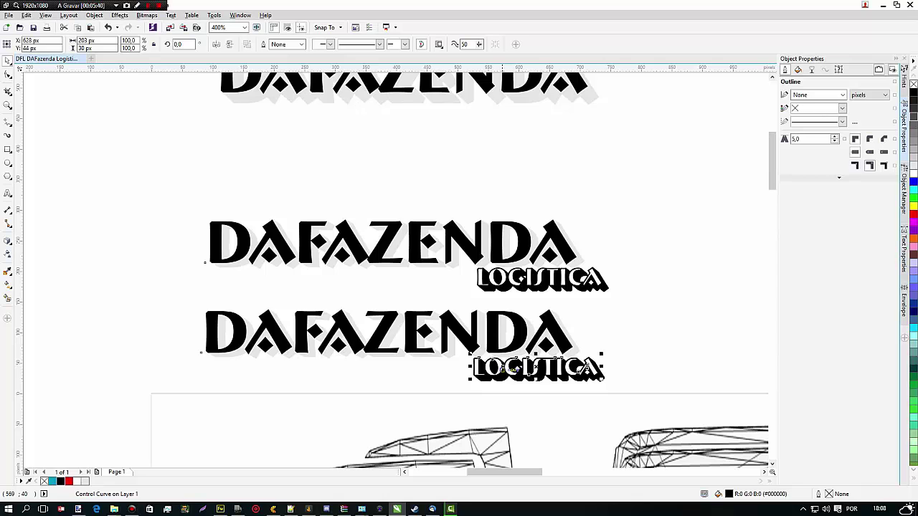
left_click(505, 349)
left_click(501, 367)
left_click_drag(181, 292, 629, 394)
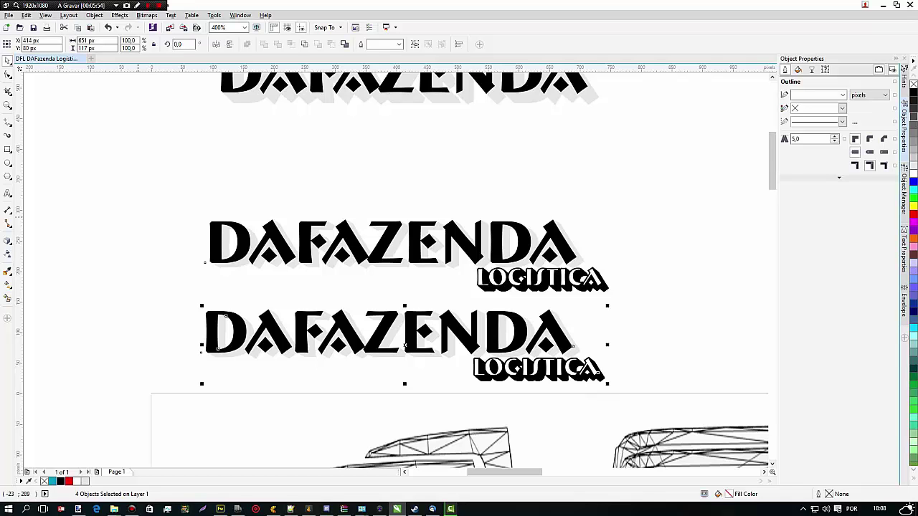
key("ctrl+g")
left_click(137, 273)
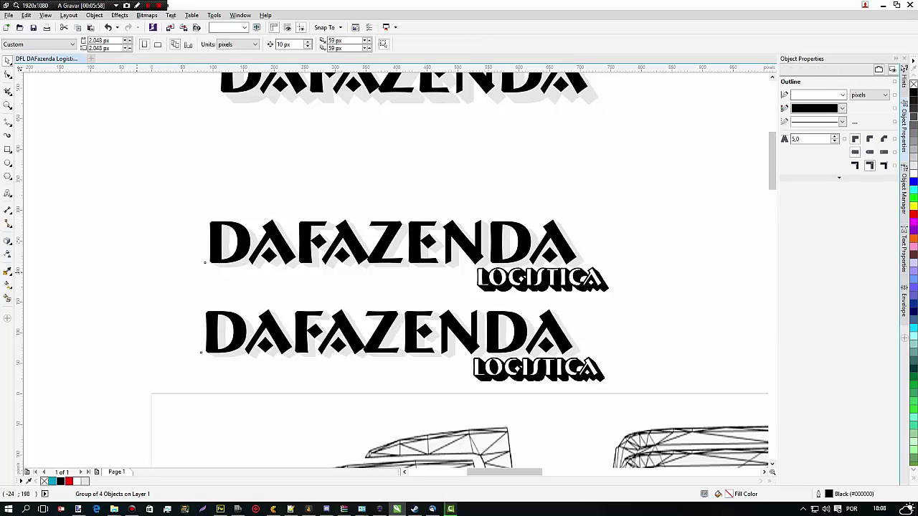
left_click(208, 330)
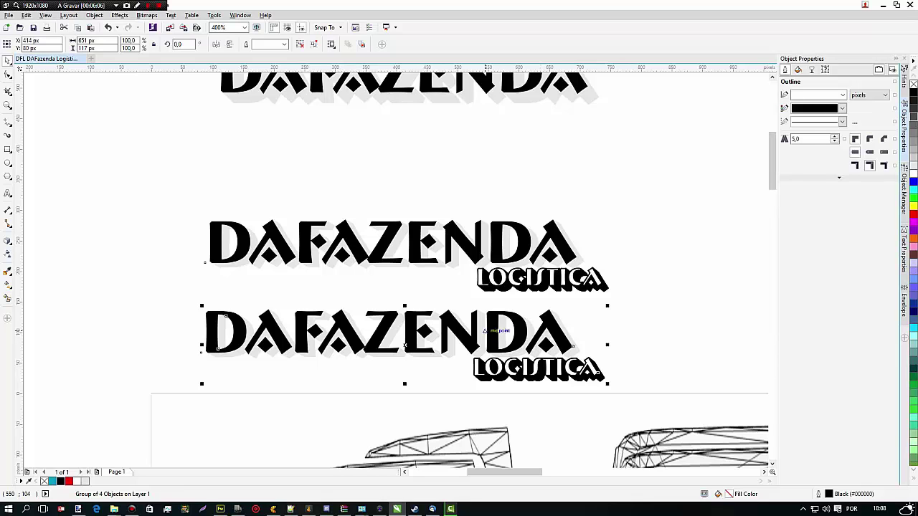
left_click(109, 302)
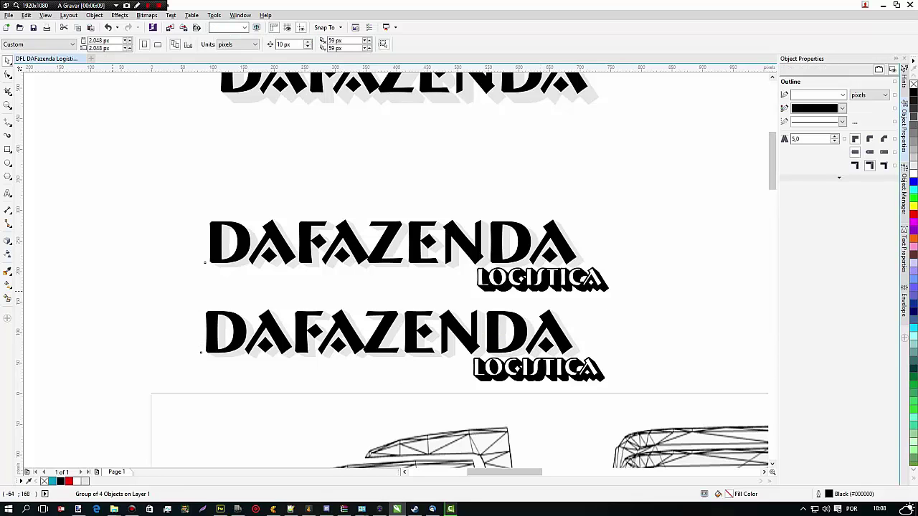
left_click_drag(109, 302, 512, 377)
left_click(495, 375)
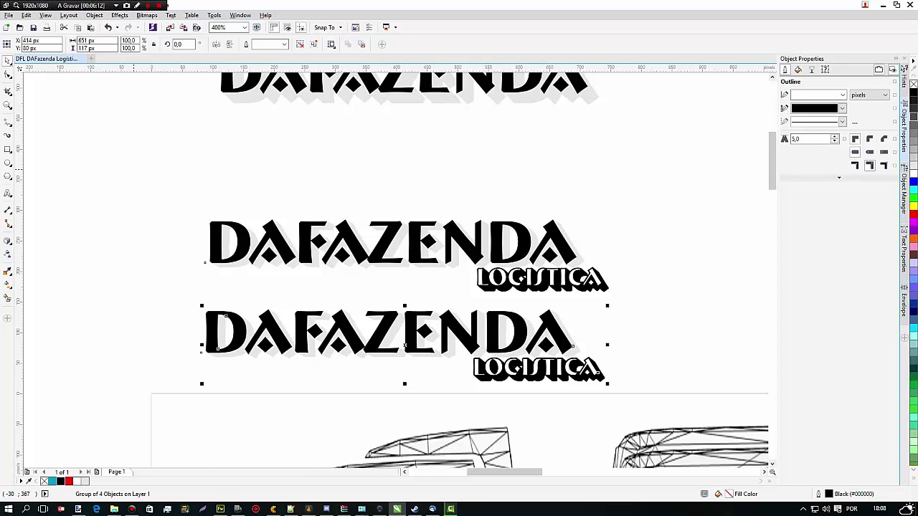
Move the grouped logo copy beside the spare DAFAZENDA text above the template and delete both
scroll(134, 168, "down", 2)
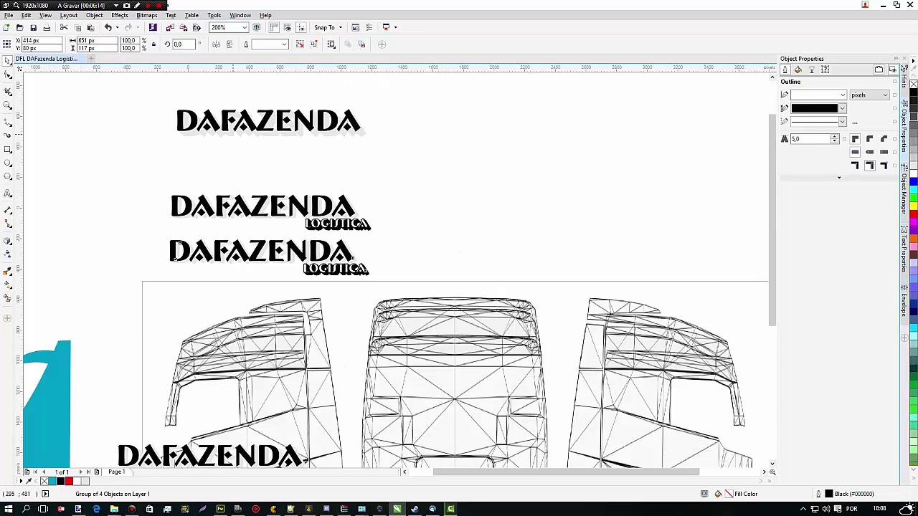
scroll(232, 132, "down", 1)
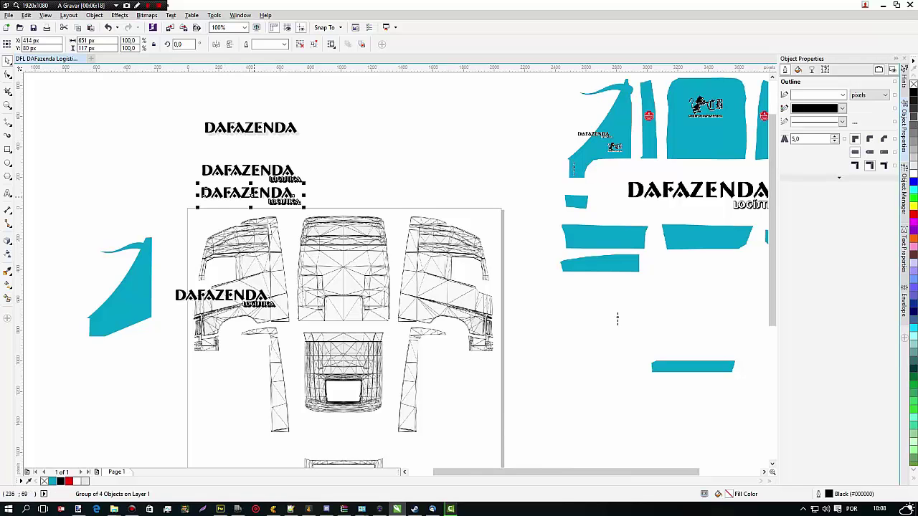
left_click_drag(242, 195, 344, 129)
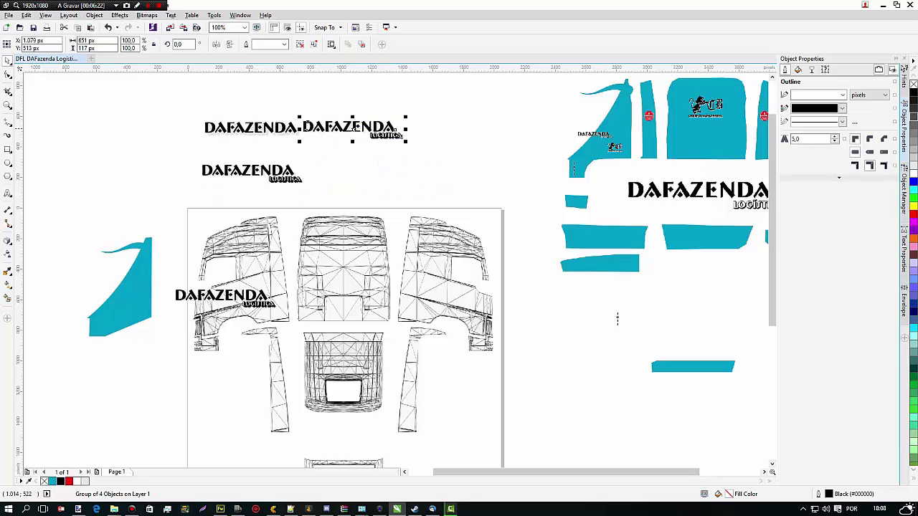
left_click_drag(173, 107, 435, 150)
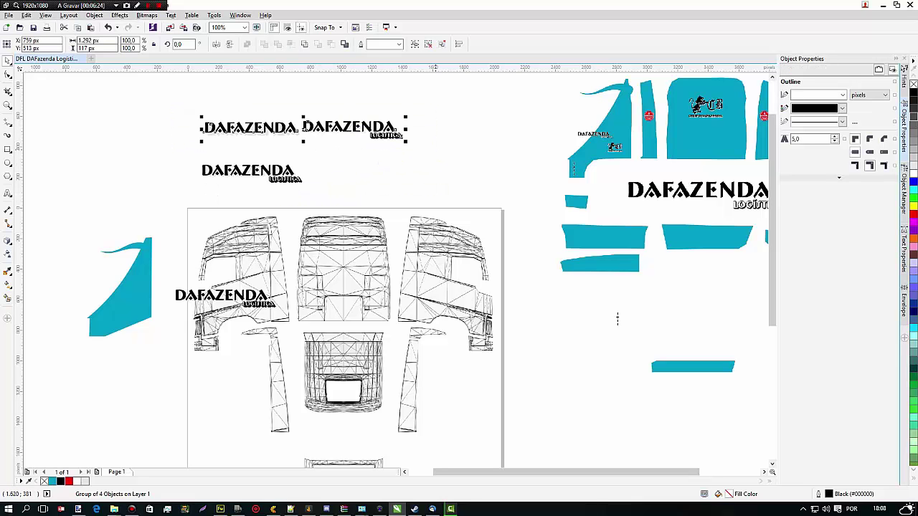
key("Delete")
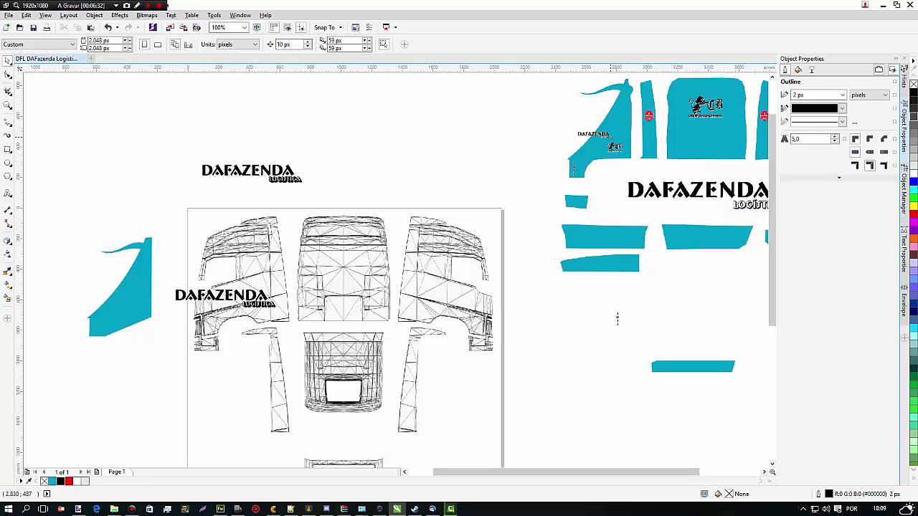
Move the supspac_daf.png reference bitmap down and slightly left, to about 3305 px, -518 px
left_click(614, 132)
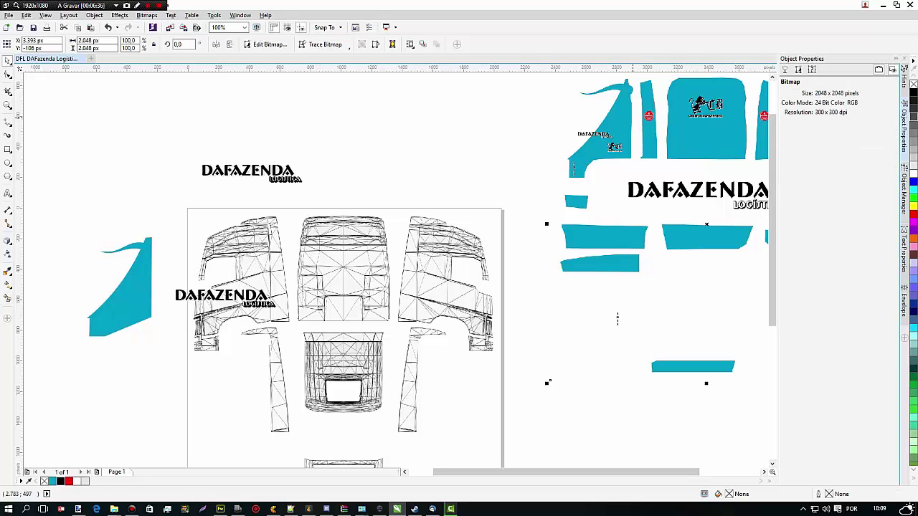
left_click_drag(619, 112, 617, 162)
left_click_drag(618, 318, 604, 382)
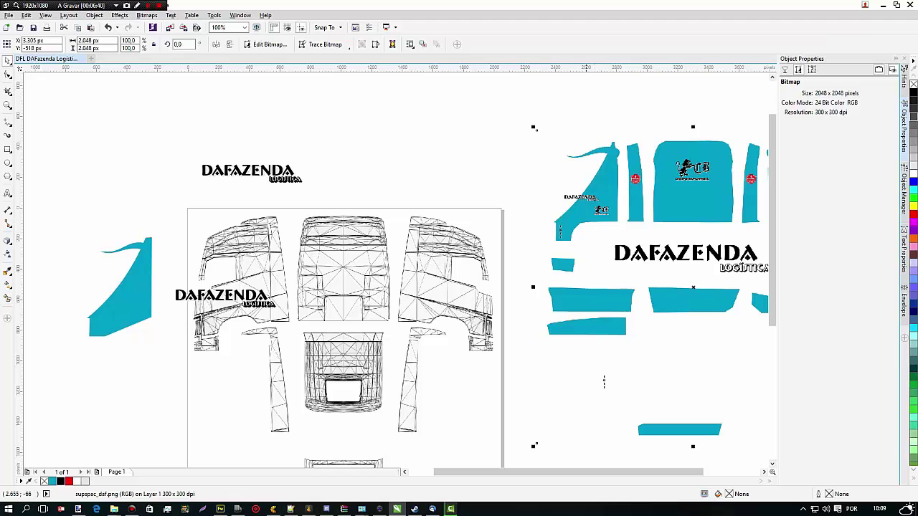
left_click(604, 382)
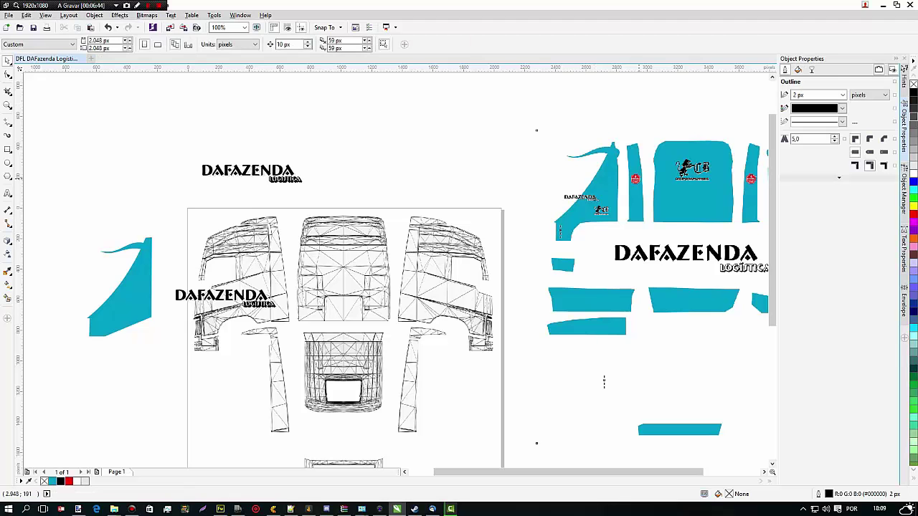
left_click(604, 383)
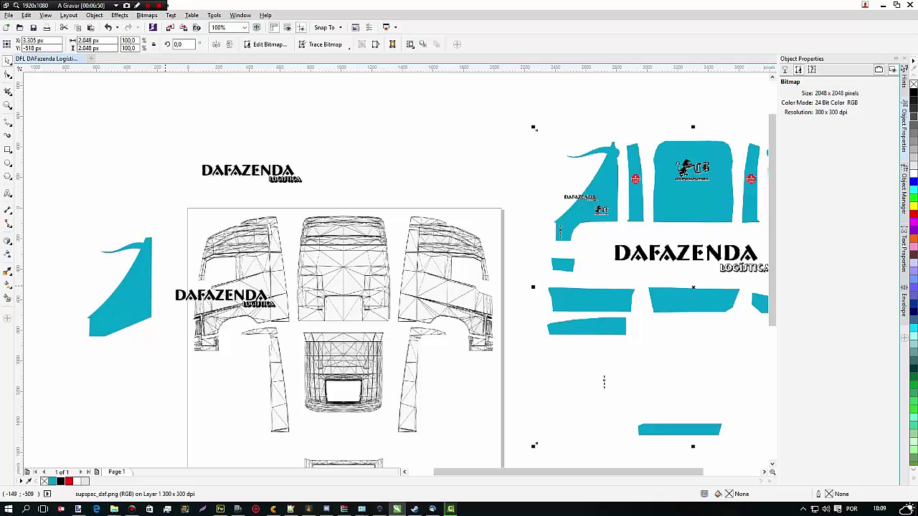
left_click(267, 280)
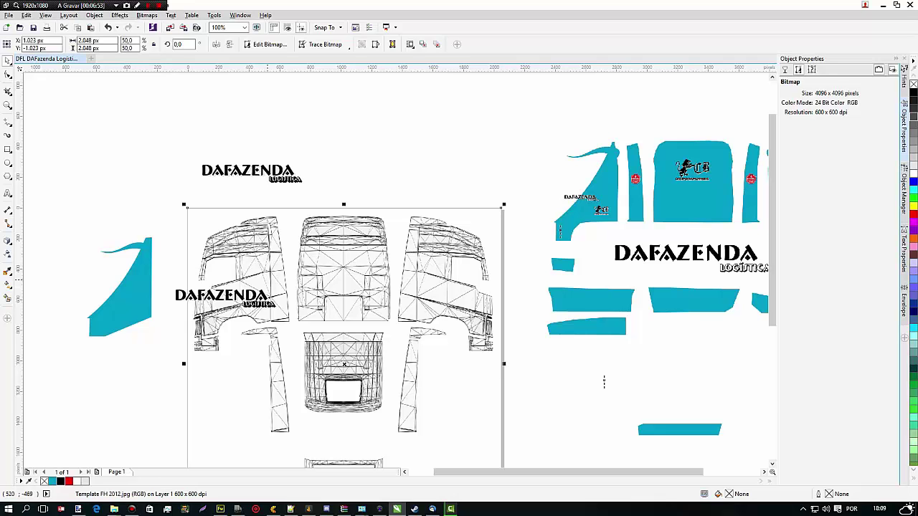
right_click(266, 280)
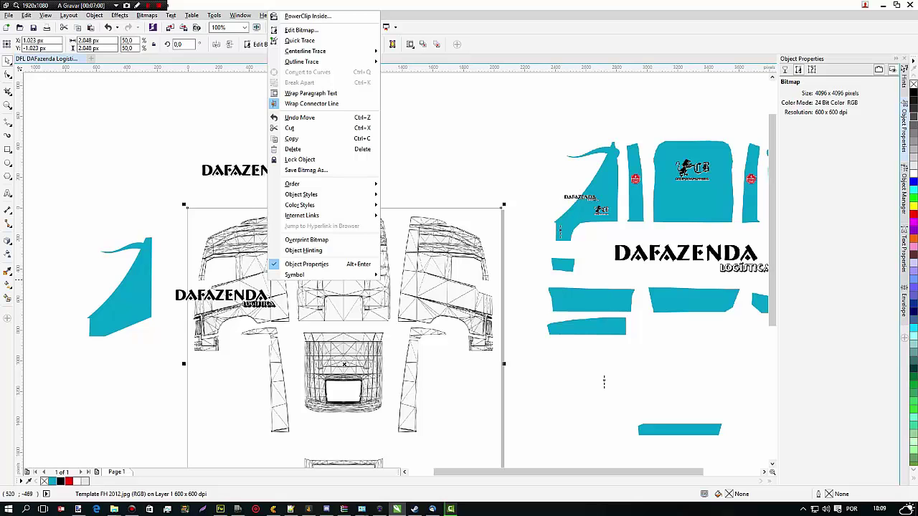
key("Escape")
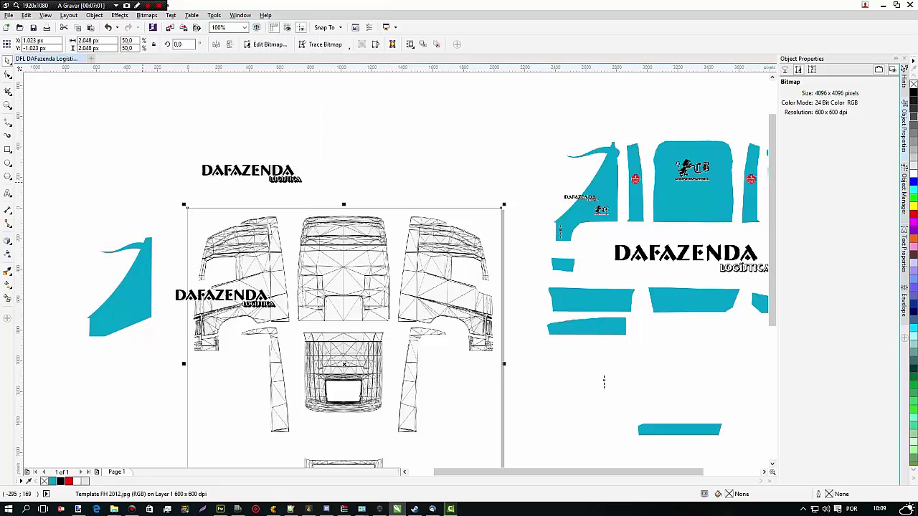
key("Escape")
Try a linear gradient transparency running diagonally down to the right across the truck template image, with its start shifted toward the middle
left_click(256, 251)
left_click(7, 241)
left_click(8, 241)
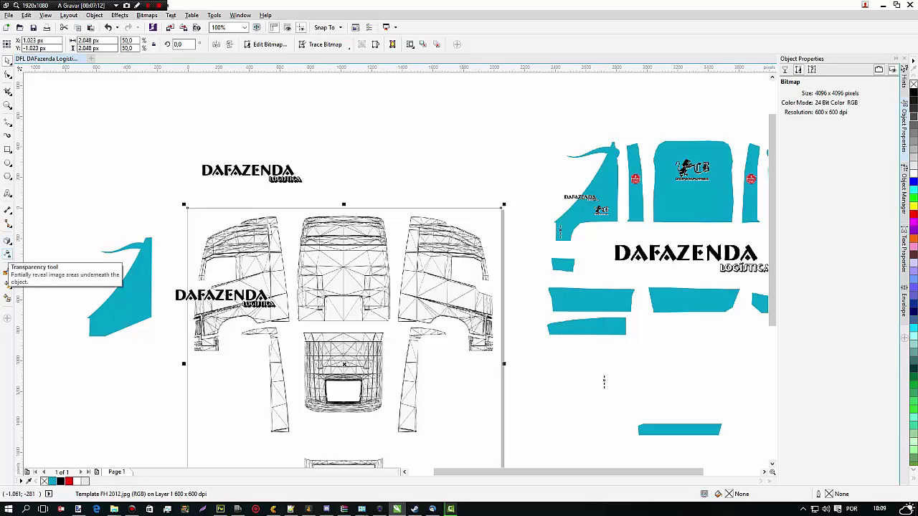
left_click(8, 255)
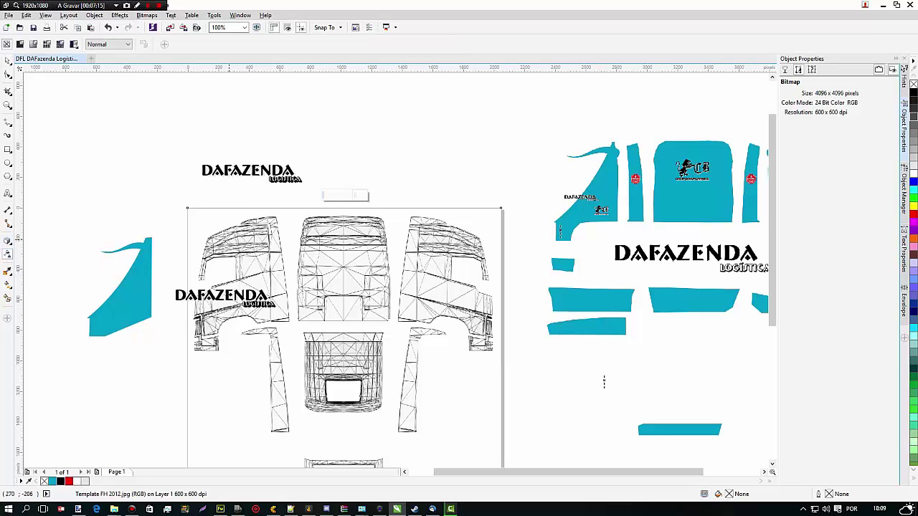
left_click_drag(230, 239, 398, 388)
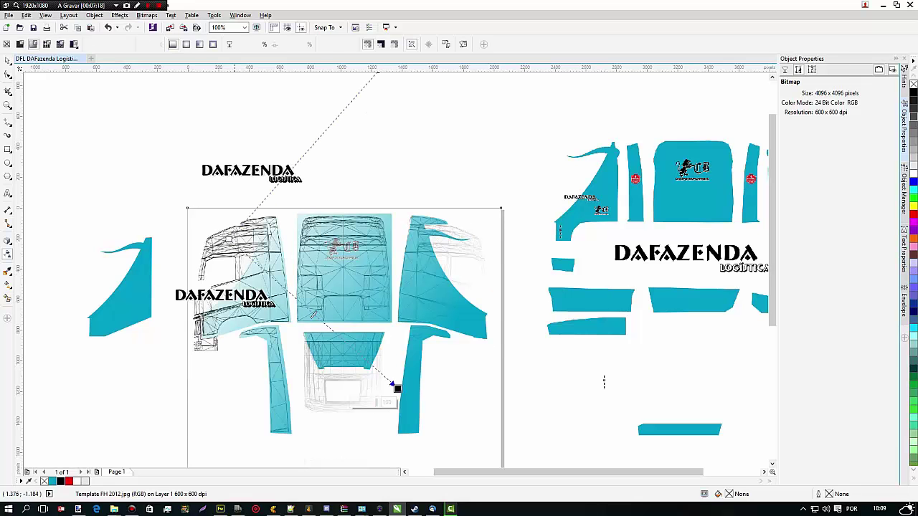
left_click_drag(322, 313, 321, 331)
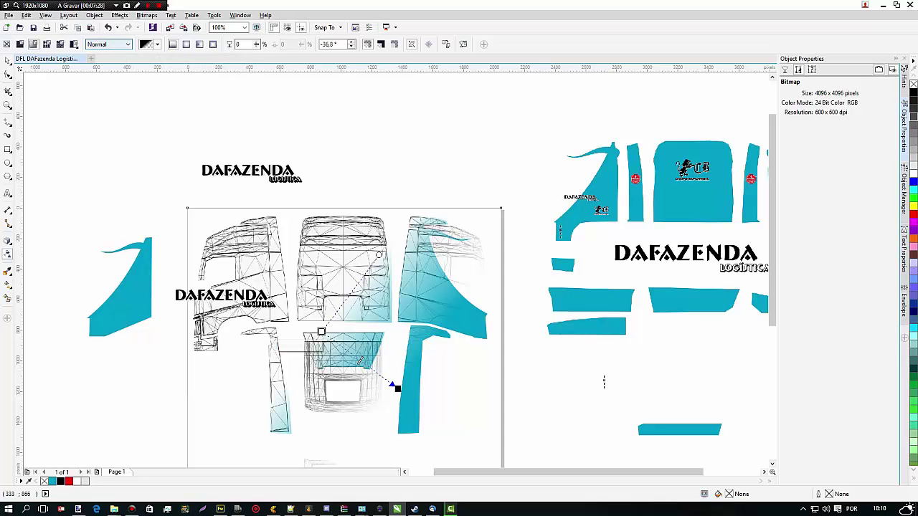
left_click(107, 44)
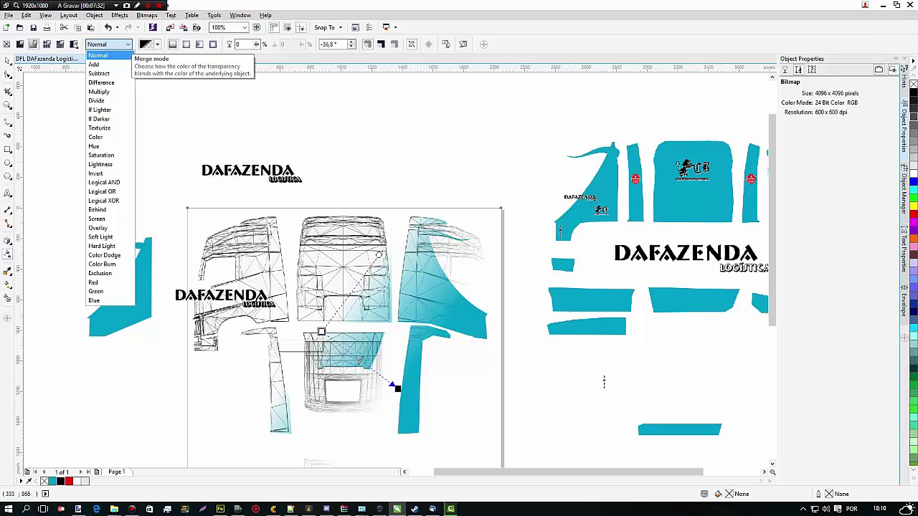
left_click(127, 44)
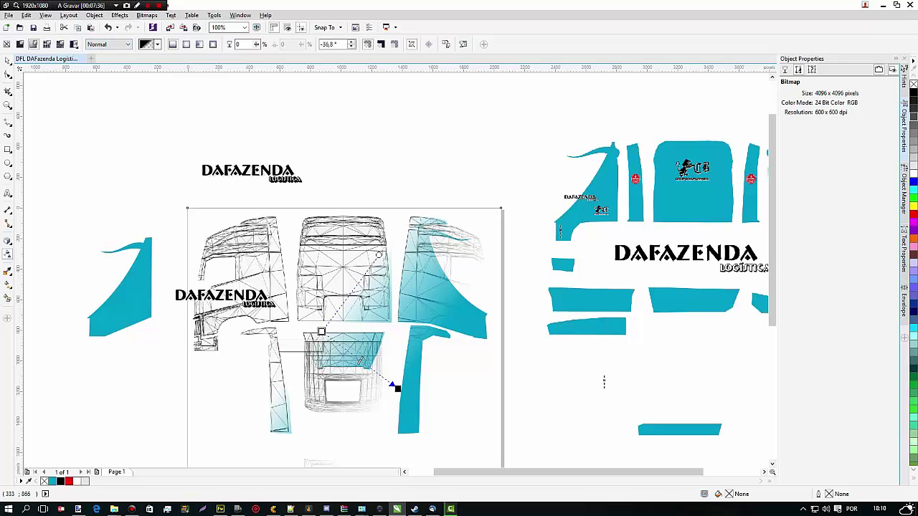
left_click(146, 45)
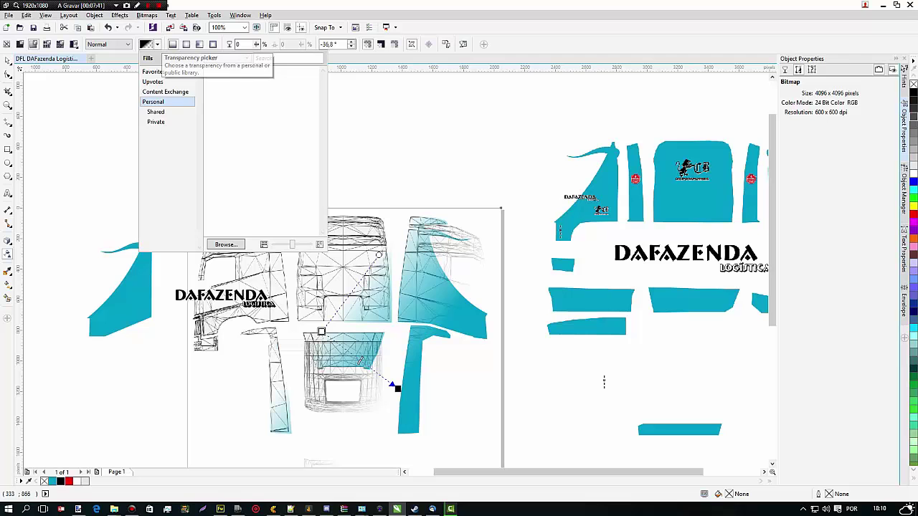
key("Escape")
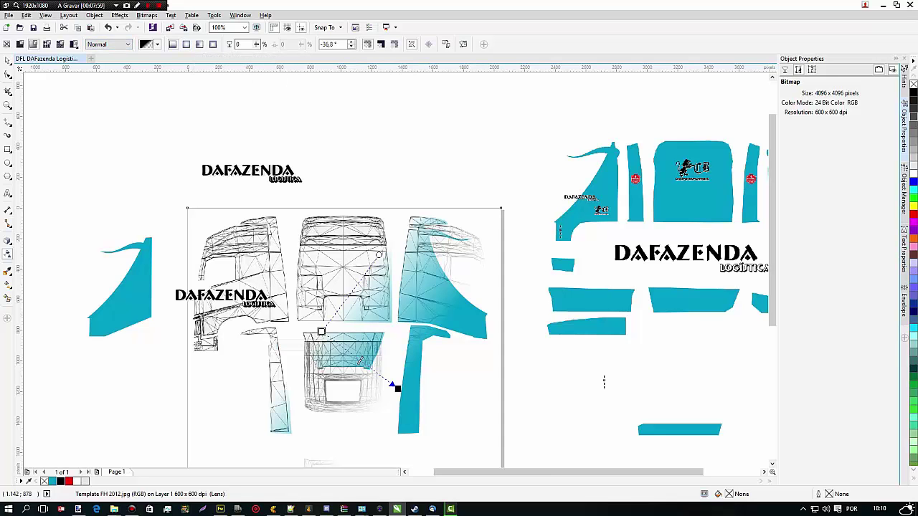
Give the truck template image a uniform transparency of 50 and deselect it
left_click(321, 332)
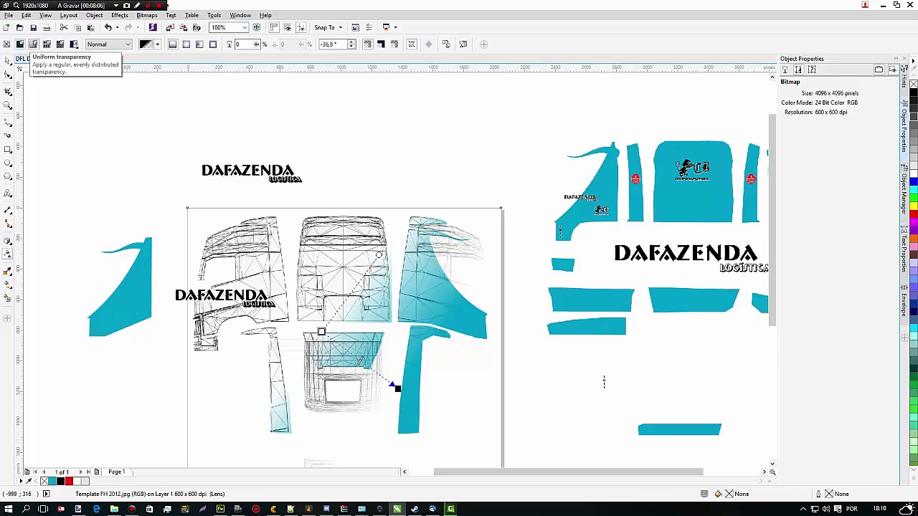
left_click(33, 44)
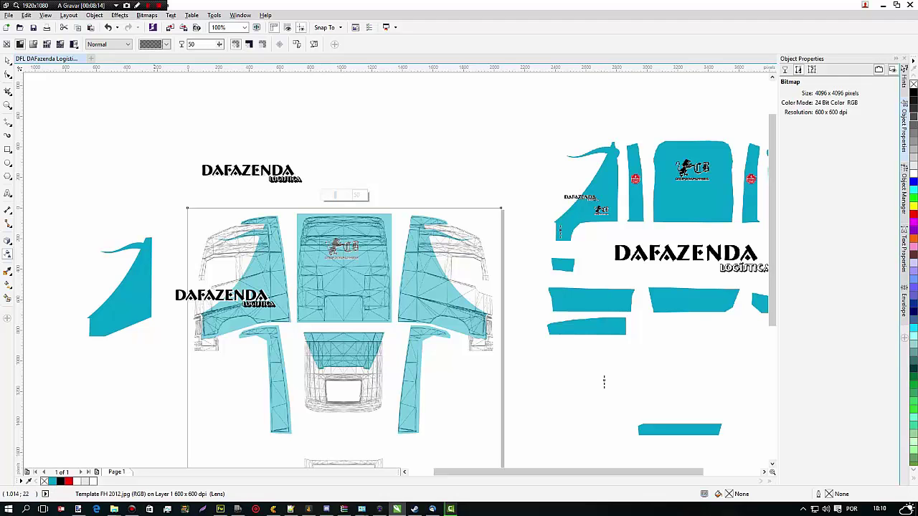
left_click(8, 61)
left_click(122, 124)
Lock the semi-transparent Template FH 2012.jpg image on the page
left_click(219, 384)
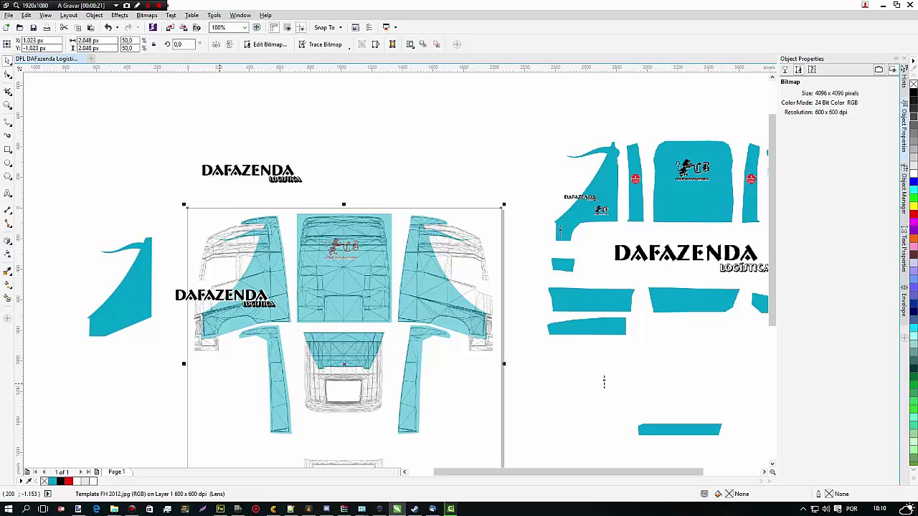
right_click(219, 386)
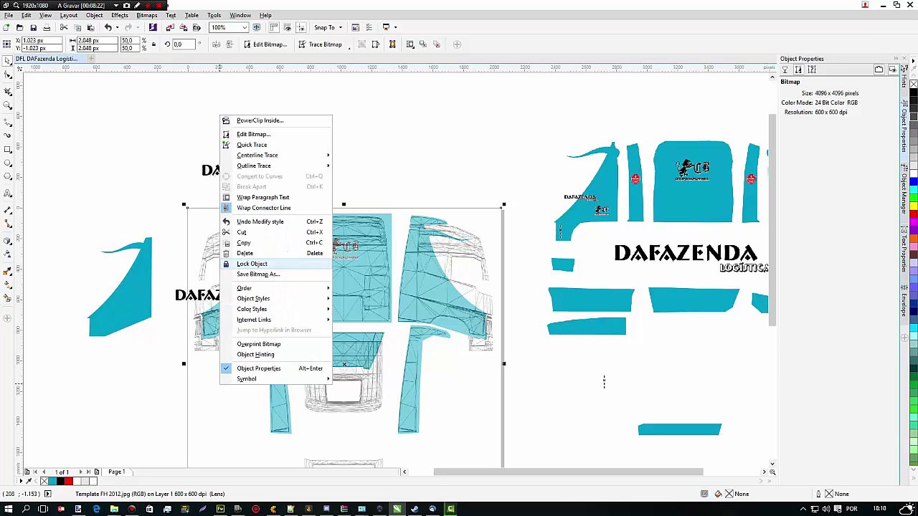
left_click(251, 264)
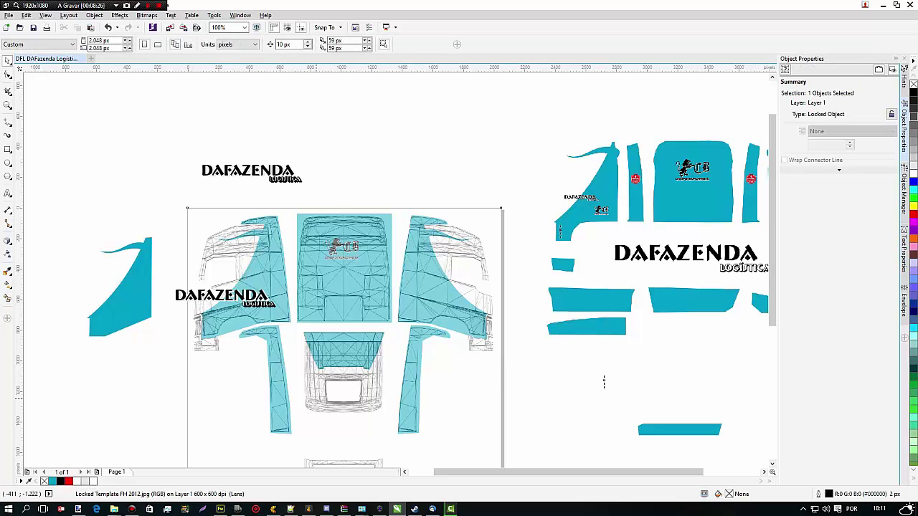
Move the supspac_daf.png reference bitmap down and slightly left, to about 3186 px, -1084 px
left_click_drag(772, 176, 773, 214)
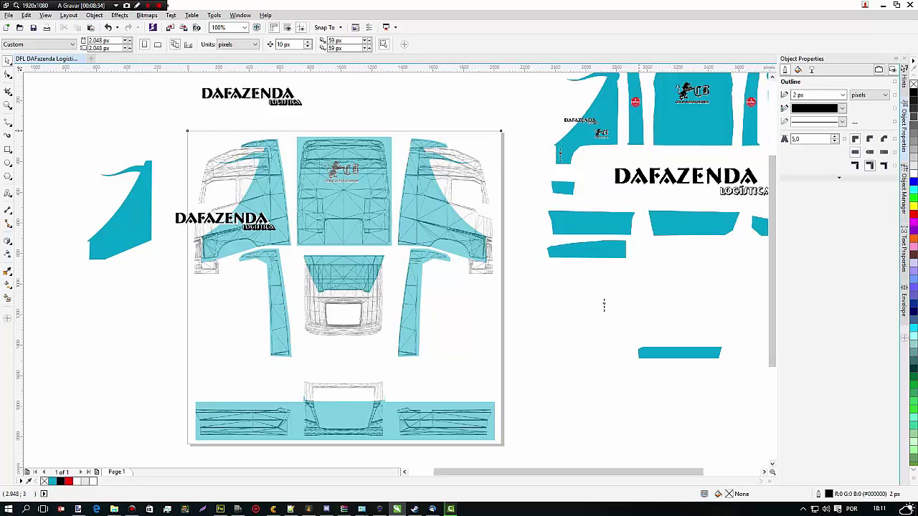
left_click_drag(610, 104, 603, 170)
left_click_drag(604, 304, 586, 390)
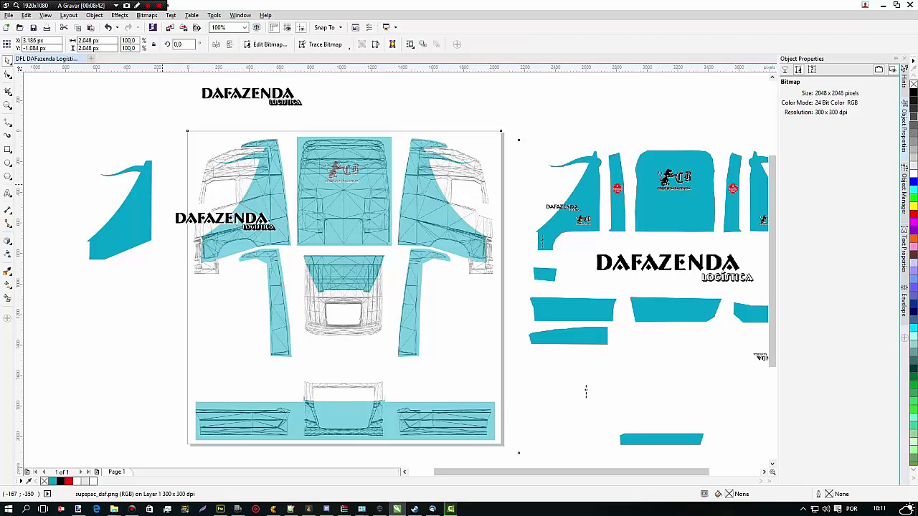
Try grouping the four DAFAZENDA LOGÍSTICA logo objects on the left cab side and scaling them to about 44.9%
key("z")
left_click_drag(172, 123, 300, 284)
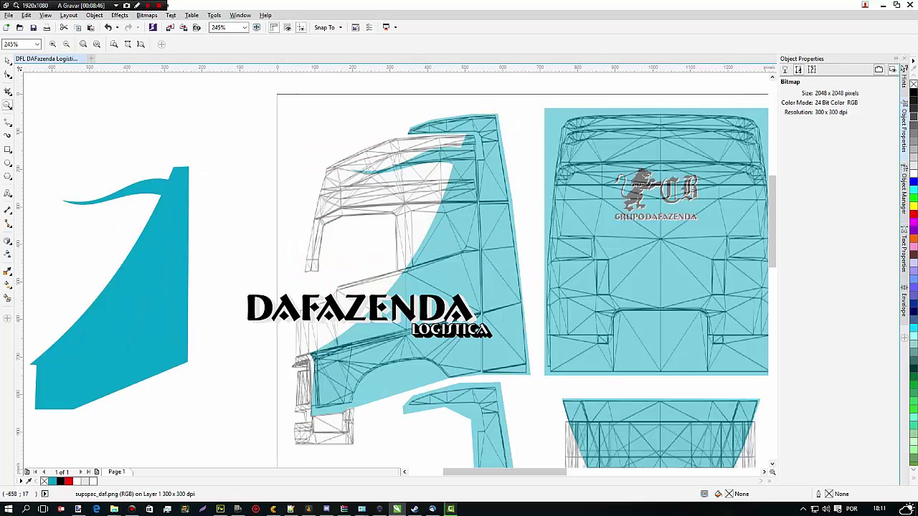
key("space")
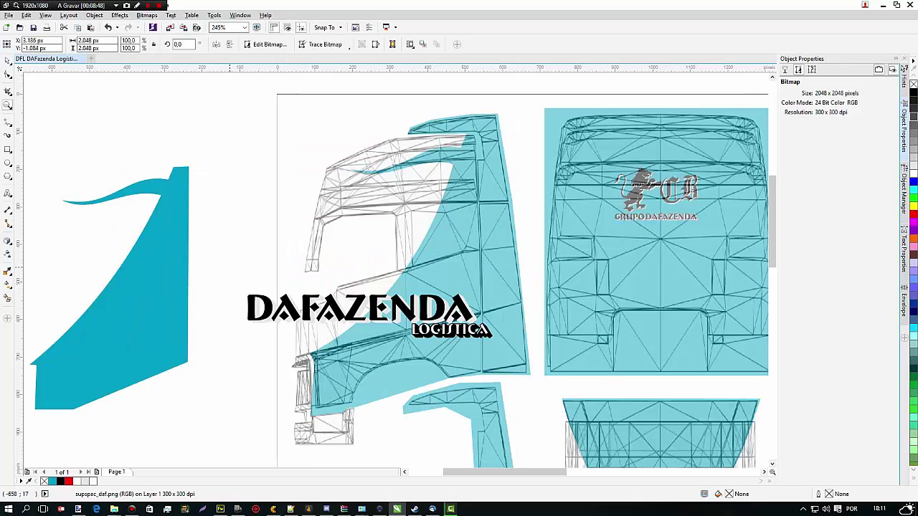
left_click_drag(235, 282, 499, 352)
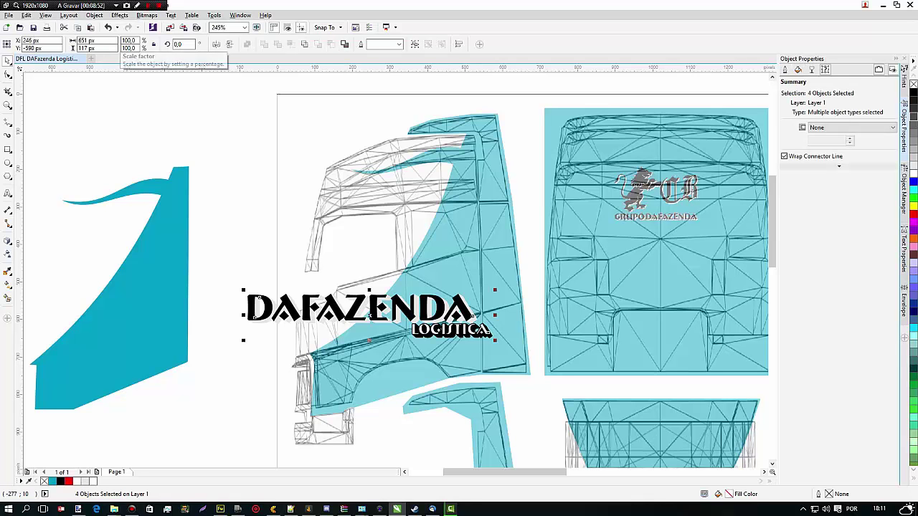
key("ctrl+g")
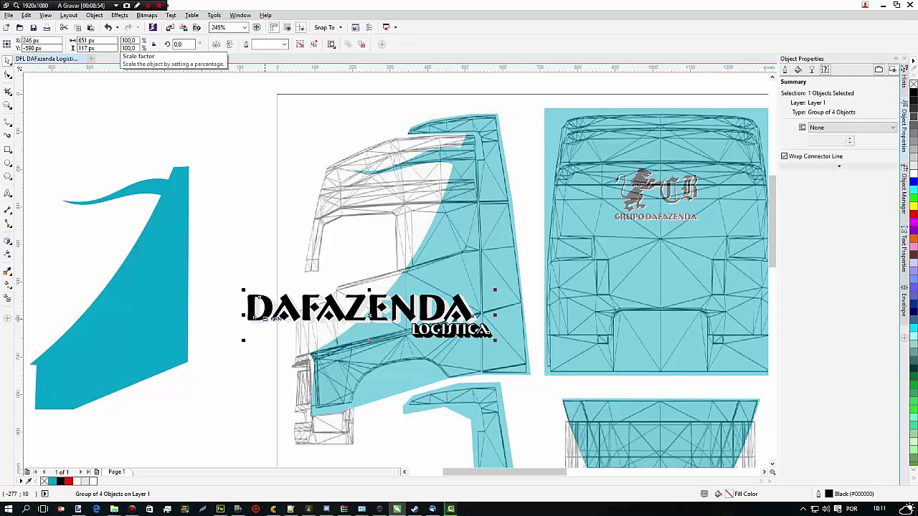
left_click_drag(244, 290, 352, 309)
left_click_drag(495, 341, 481, 336)
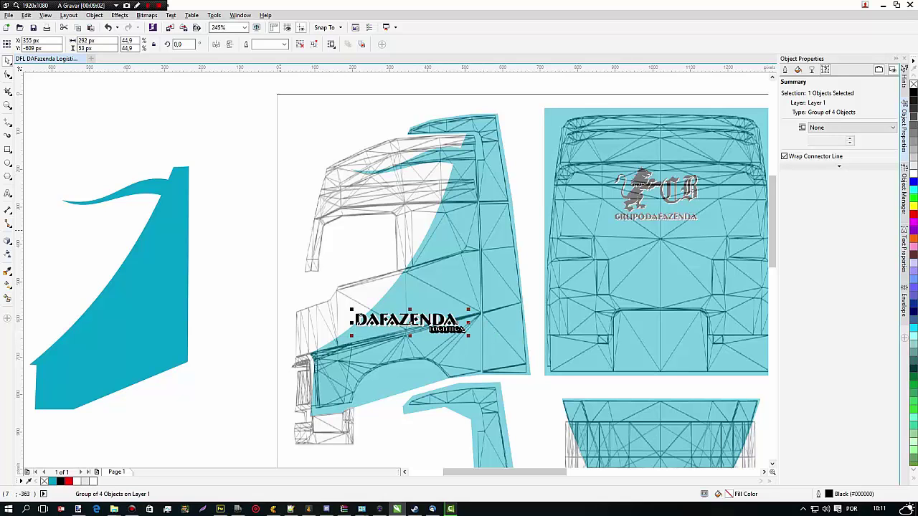
Undo the logo's resizing, ungroup its four objects and deselect them
key("ctrl+z")
key("ctrl+z")
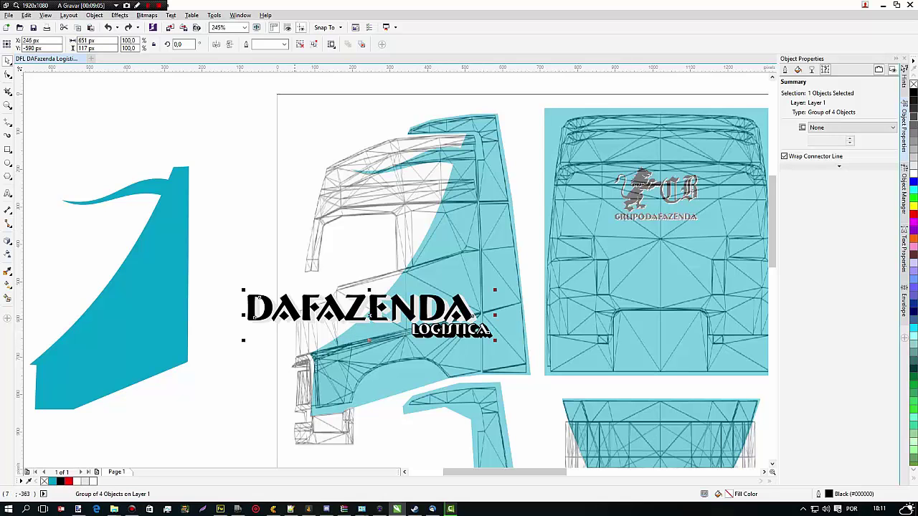
key("Escape")
left_click(260, 298)
key("ctrl+u")
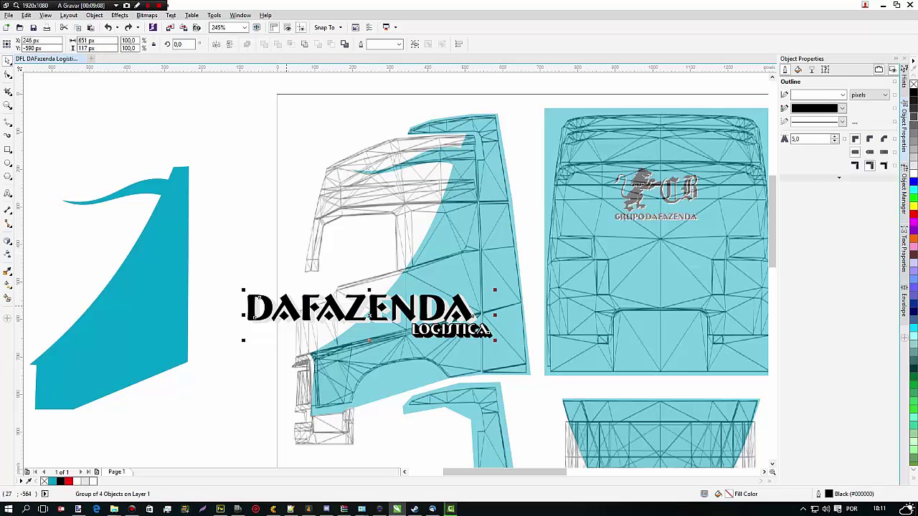
key("Escape")
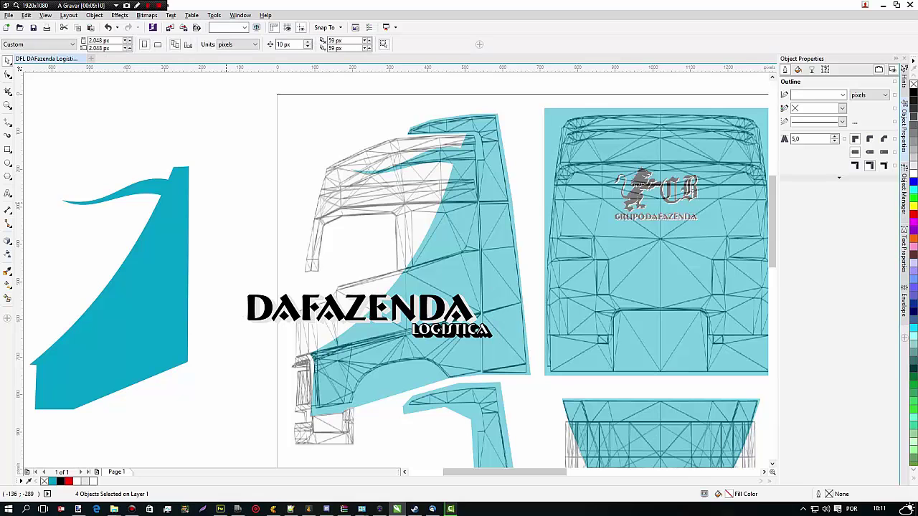
Select the LOGÍSTICA outline curve and look through the shaping, workspace, toolbar and color palette options
left_click(451, 331)
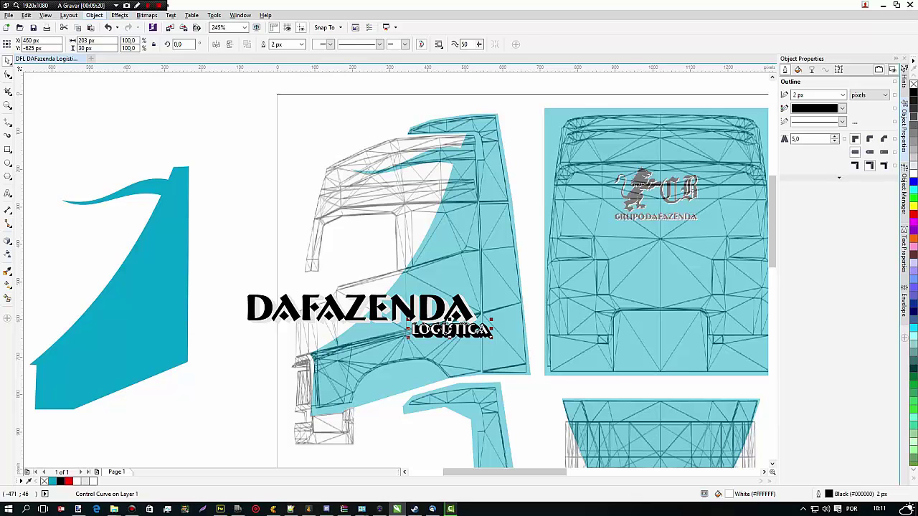
left_click(94, 15)
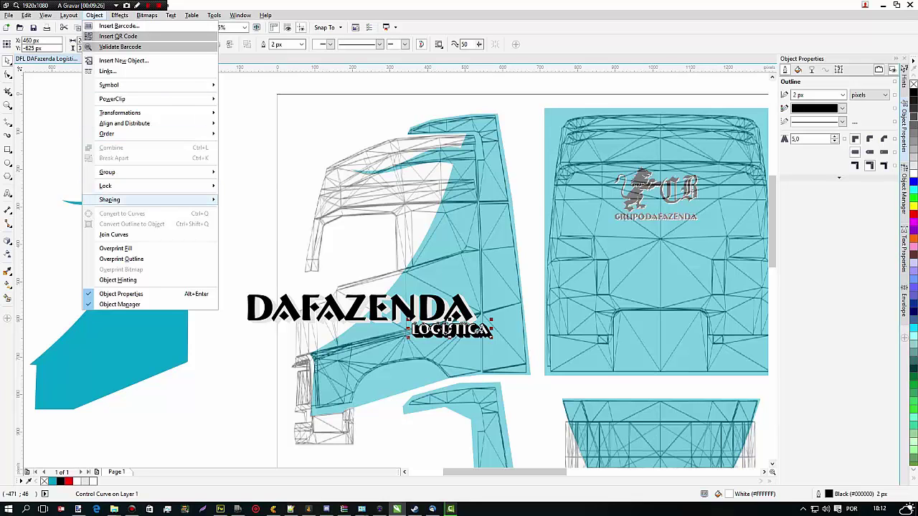
mouse_move(109, 199)
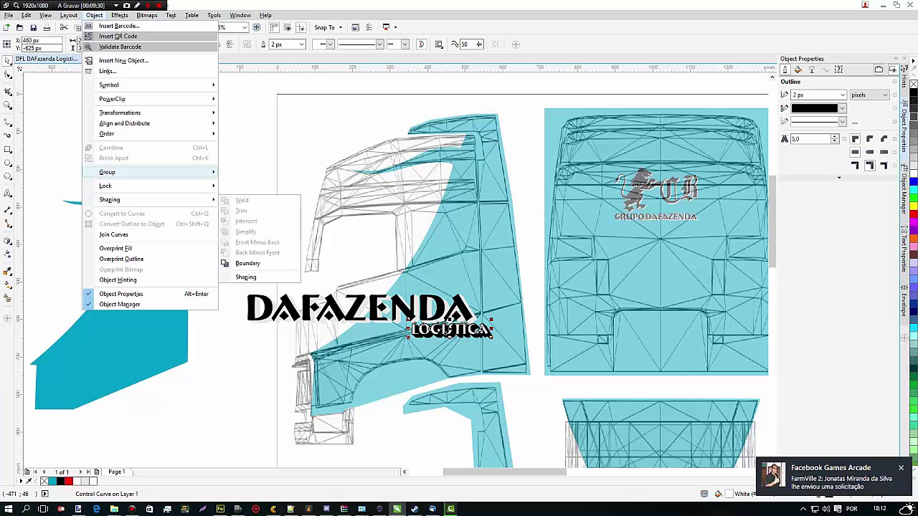
left_click(94, 15)
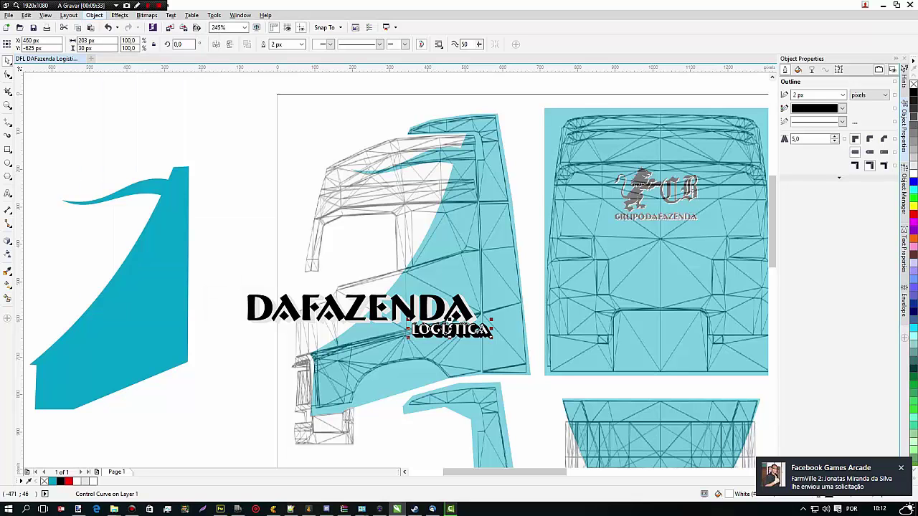
left_click(240, 15)
left_click(240, 15)
left_click(240, 15)
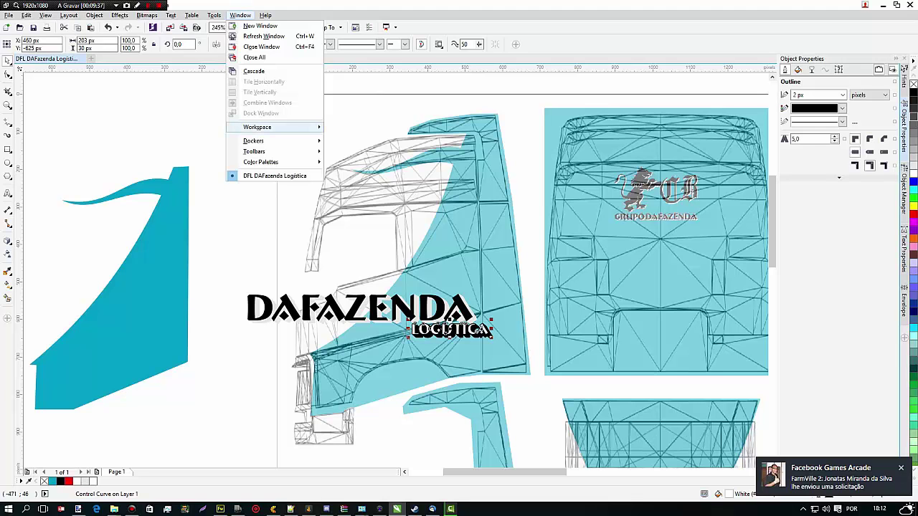
key("Right")
key("Down")
key("Down")
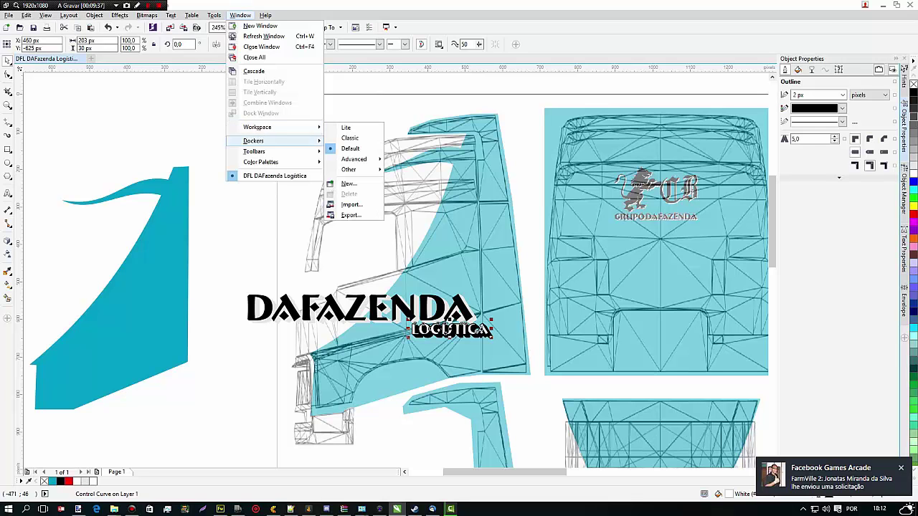
key("Right")
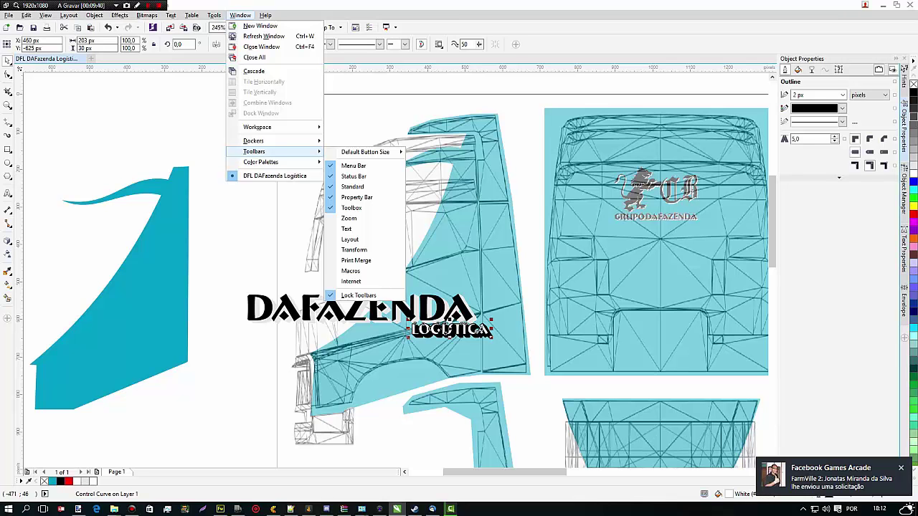
key("Down")
key("Right")
mouse_move(261, 163)
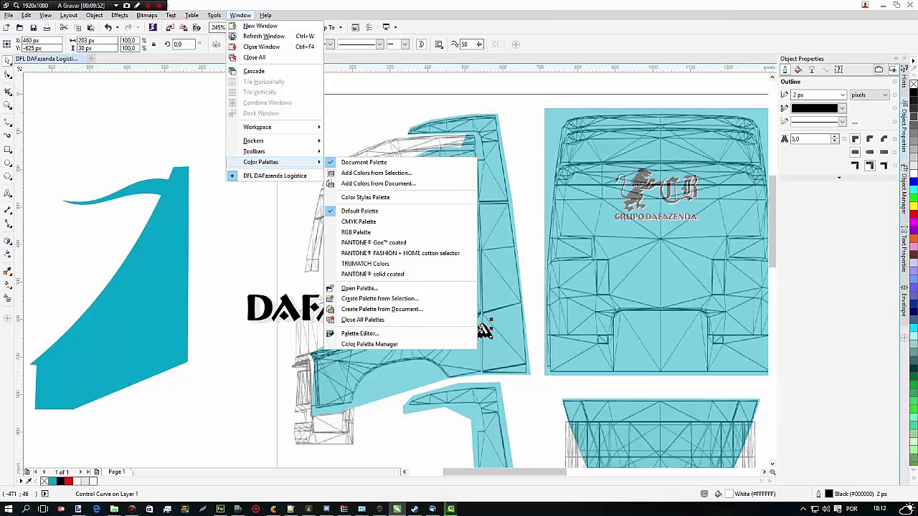
key("Escape")
key("Escape")
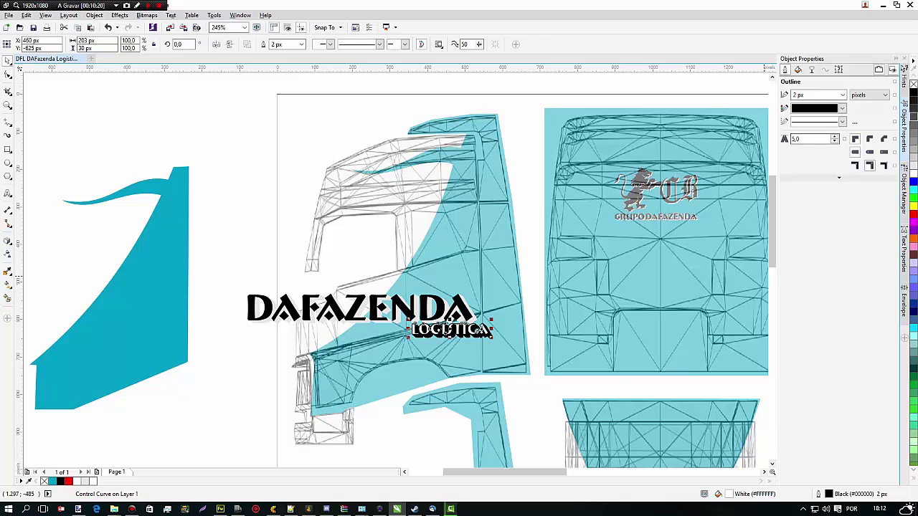
Make the LOGÍSTICA lettering's outline scale with the object, and group the four logo objects
left_click(839, 177)
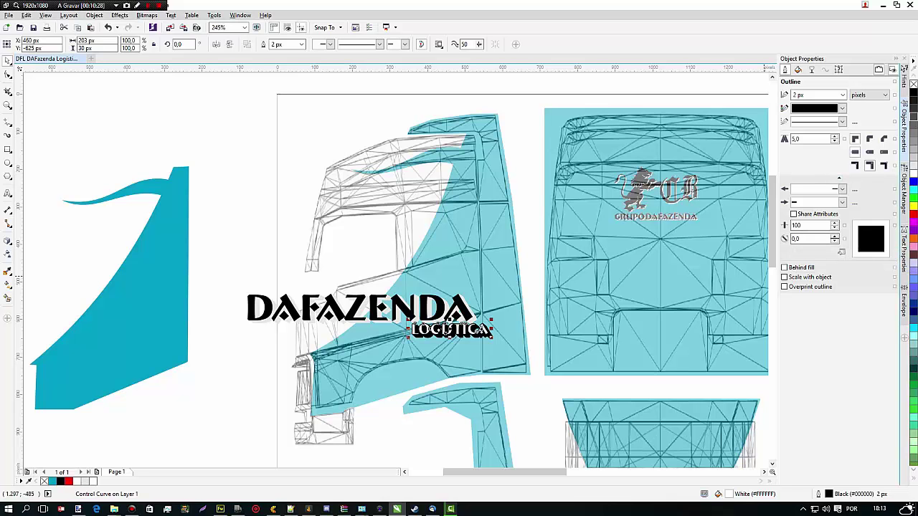
left_click(785, 277)
left_click_drag(224, 271, 510, 357)
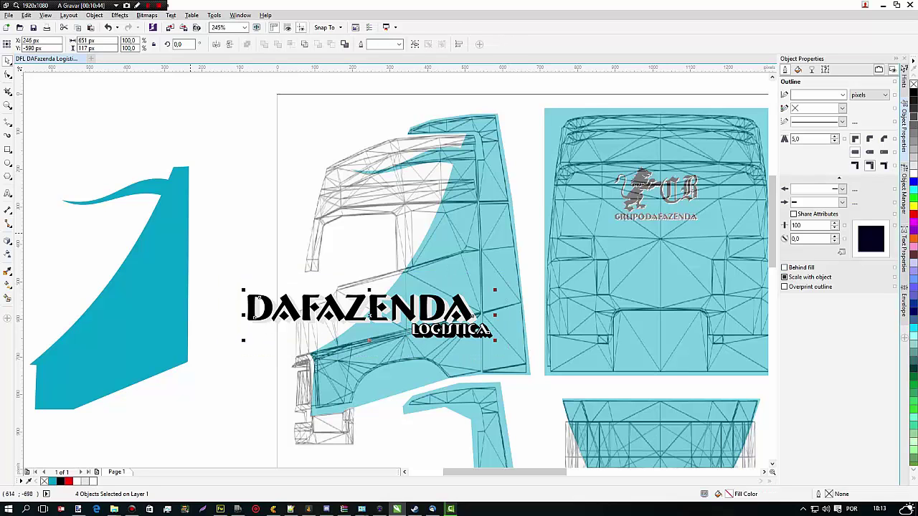
key("ctrl+g")
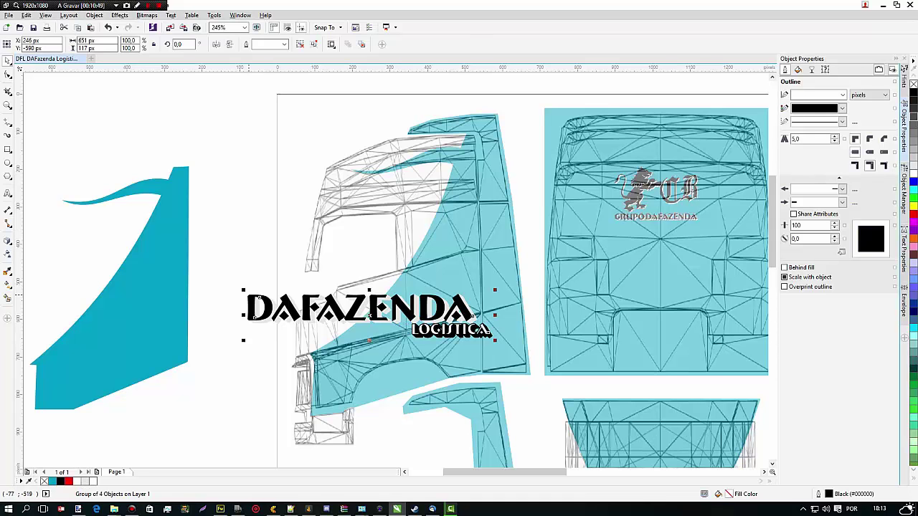
Scale the grouped logo to about 39.5% (257 x 46 px) and place it on the left cab side near 308 px, -561 px
left_click_drag(244, 291, 343, 304)
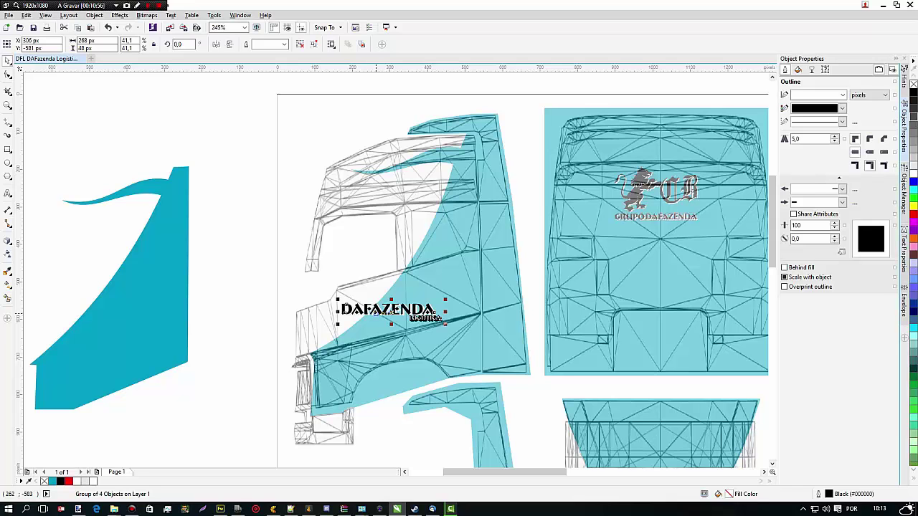
key("z")
left_click_drag(289, 256, 489, 366)
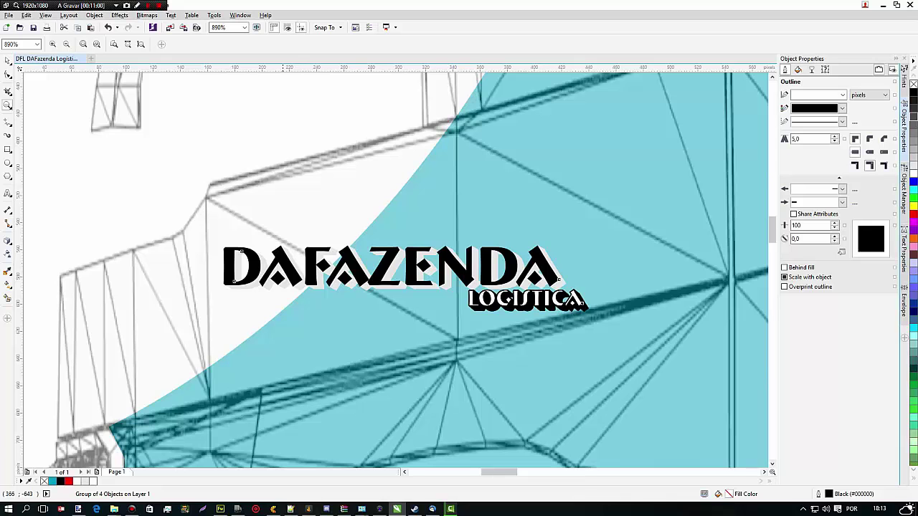
left_click(7, 62)
left_click_drag(219, 241, 223, 245)
left_click_drag(576, 308, 576, 309)
left_click_drag(383, 266, 392, 239)
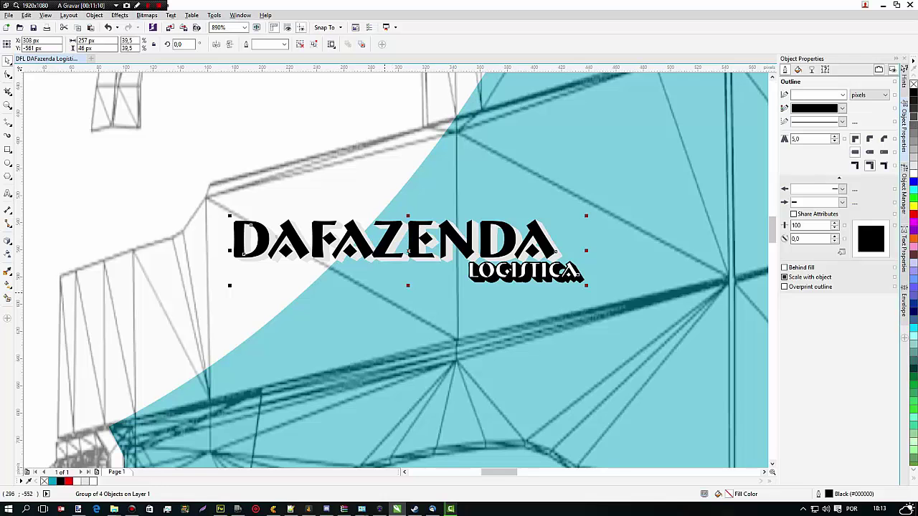
Reposition the grouped logo on the left cab door to about 315 px, -549 px
scroll(409, 251, "down", 4)
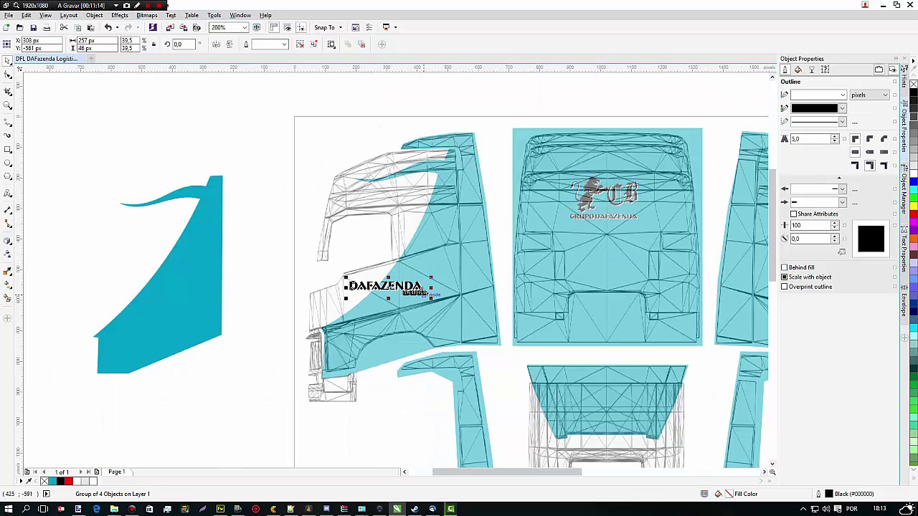
left_click_drag(401, 288, 408, 284)
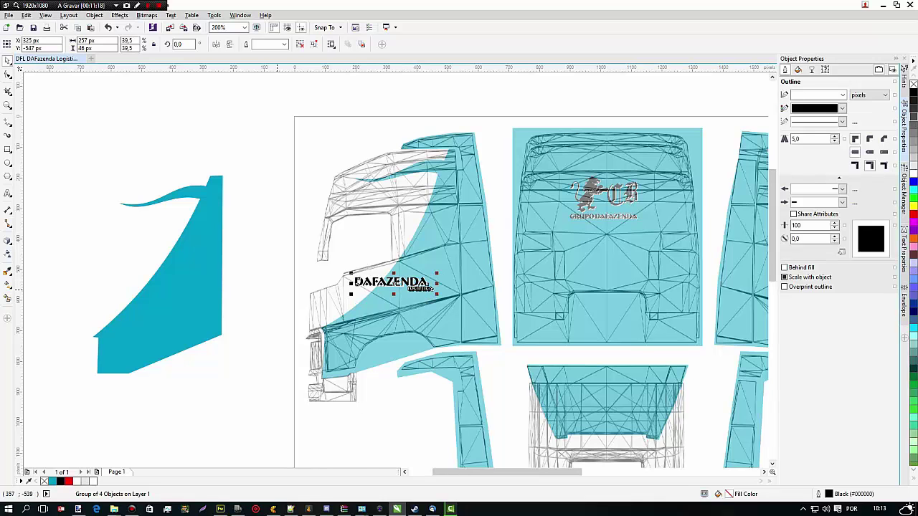
scroll(368, 174, "down", 3)
scroll(276, 291, "down", 1)
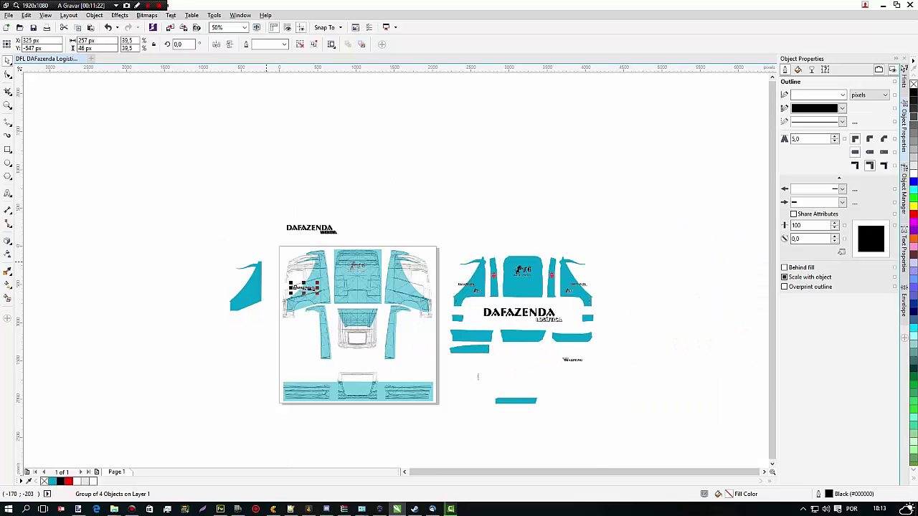
scroll(266, 261, "up", 2)
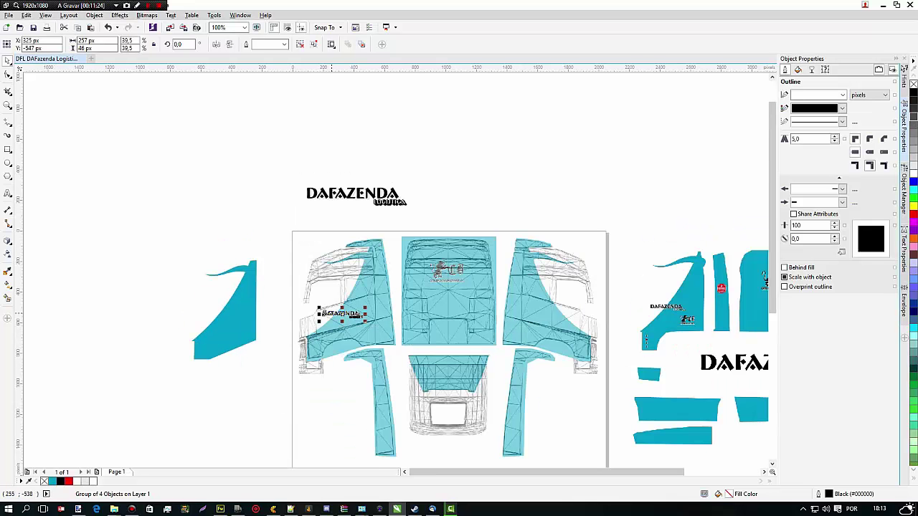
scroll(343, 314, "up", 2)
scroll(281, 301, "up", 2)
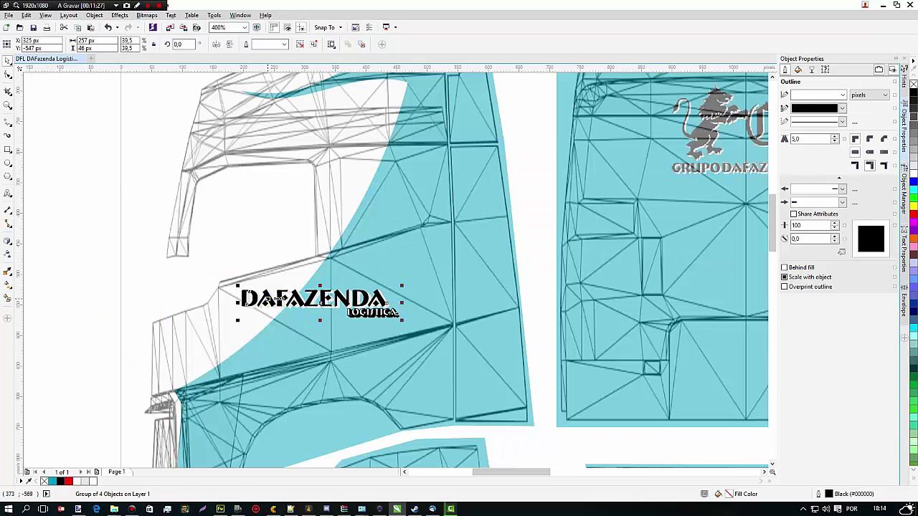
left_click_drag(308, 299, 291, 302)
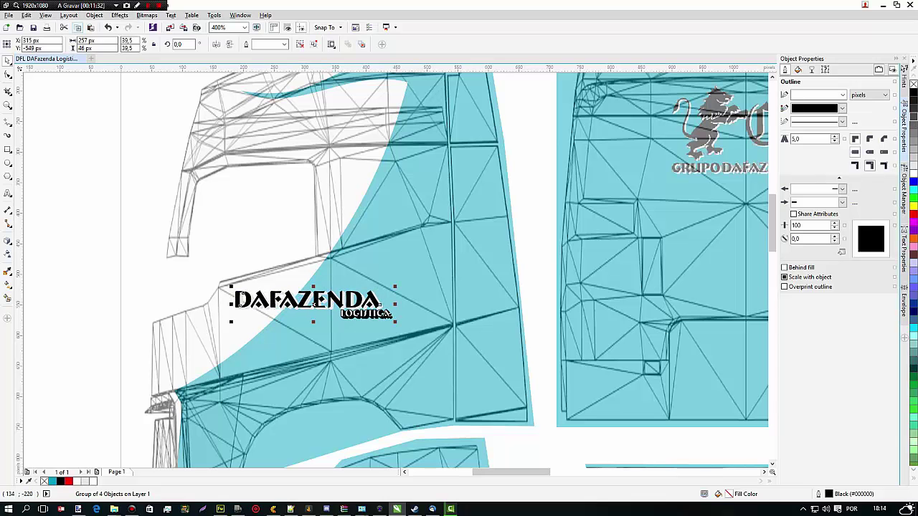
Paste a copy of the DAFAZENDA LOGÍSTICA logo and place it on the right cab side at about 1721 px, -549 px
left_click(89, 28)
scroll(230, 300, "down", 2)
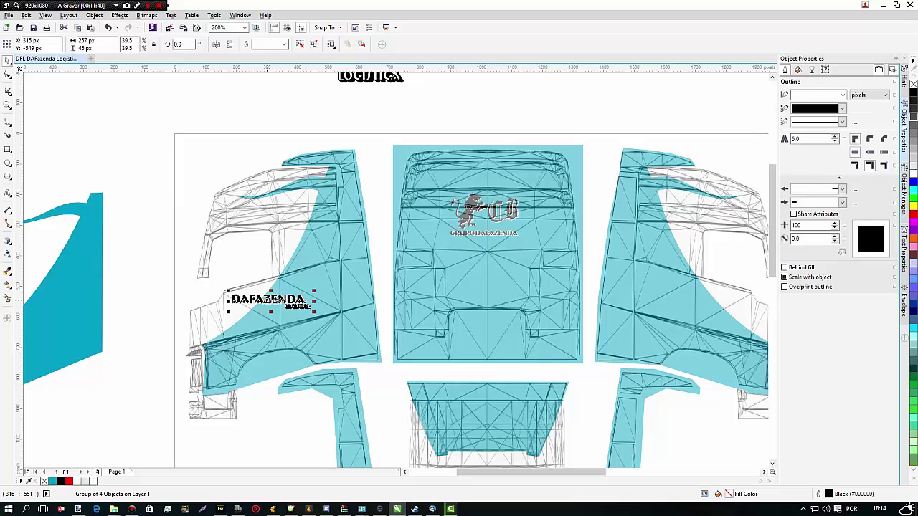
key("Escape")
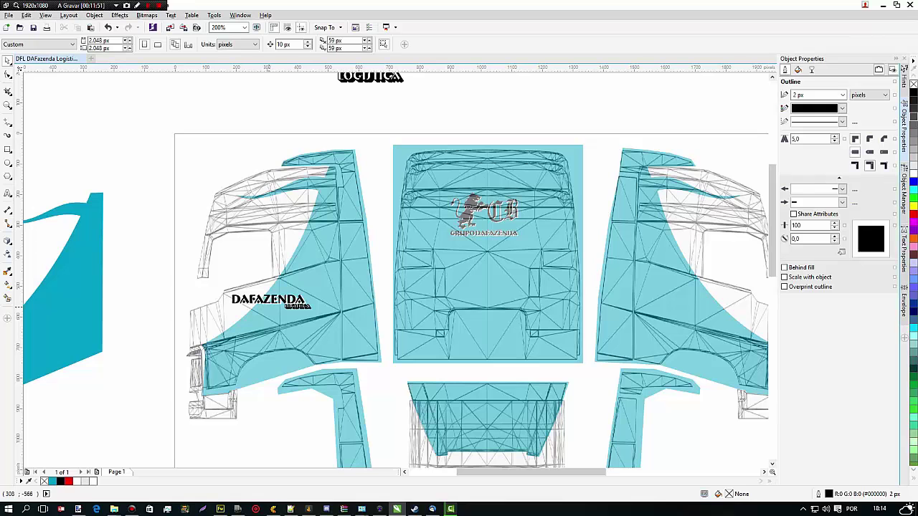
left_click(260, 302)
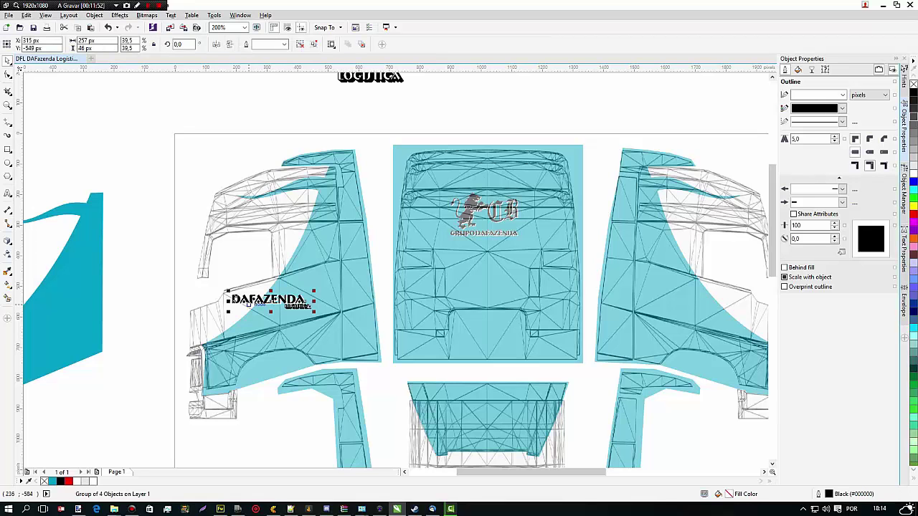
left_click_drag(271, 300, 702, 301)
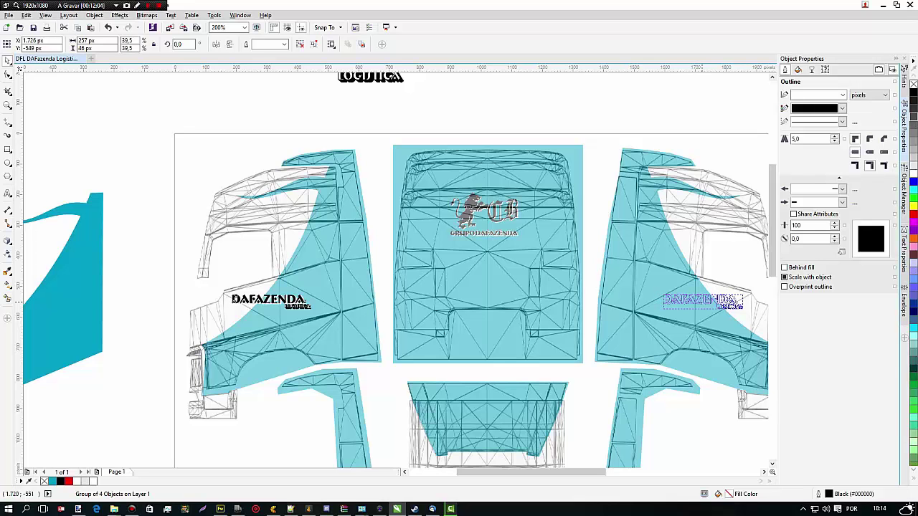
left_click_drag(702, 301, 700, 302)
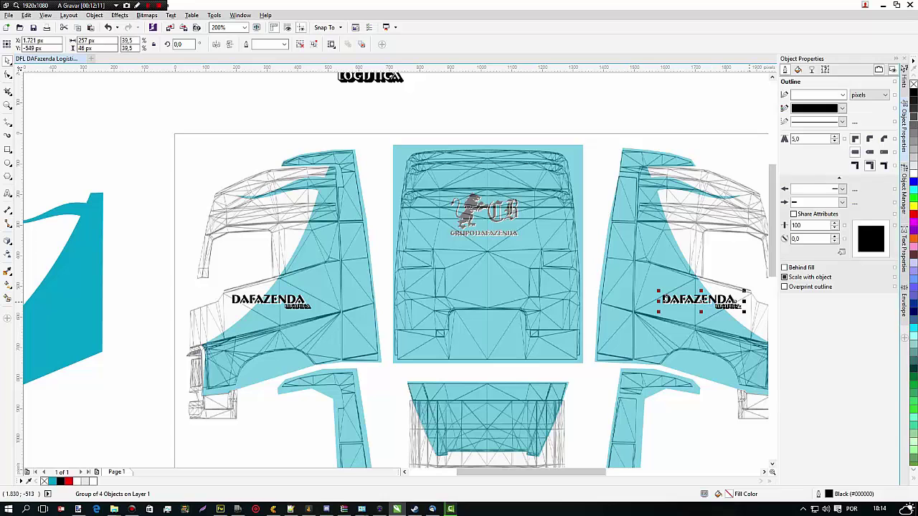
left_click(138, 219)
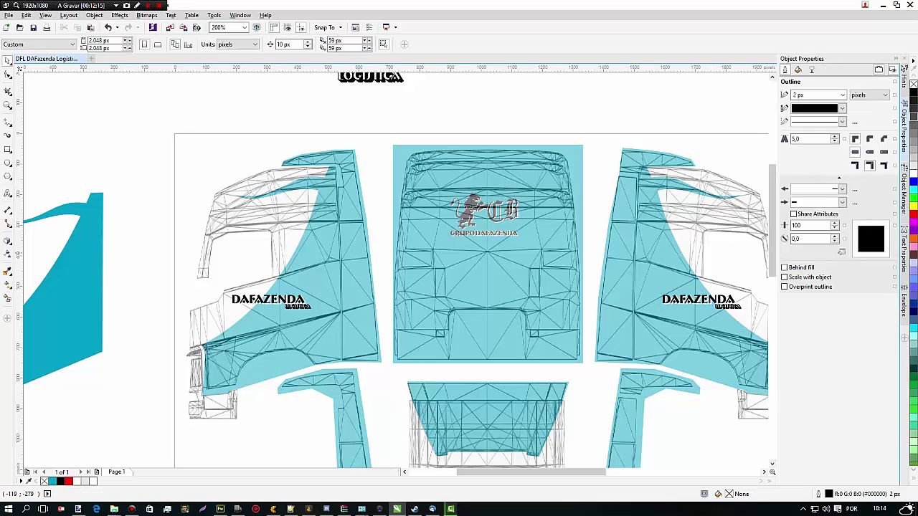
Examine the reference skin's logos, fleet number and ATENÇÃO tracking sticker, comparing their placement with the cab template
scroll(226, 250, "down", 1)
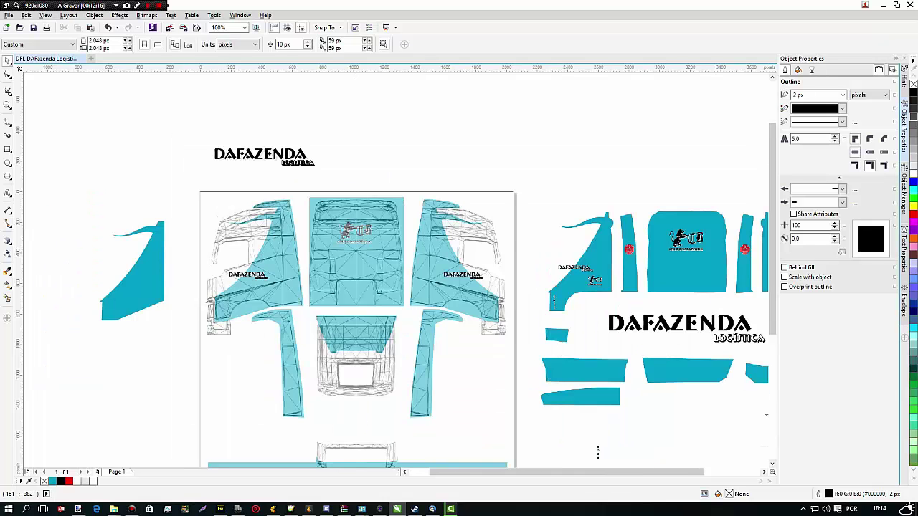
scroll(664, 246, "up", 2)
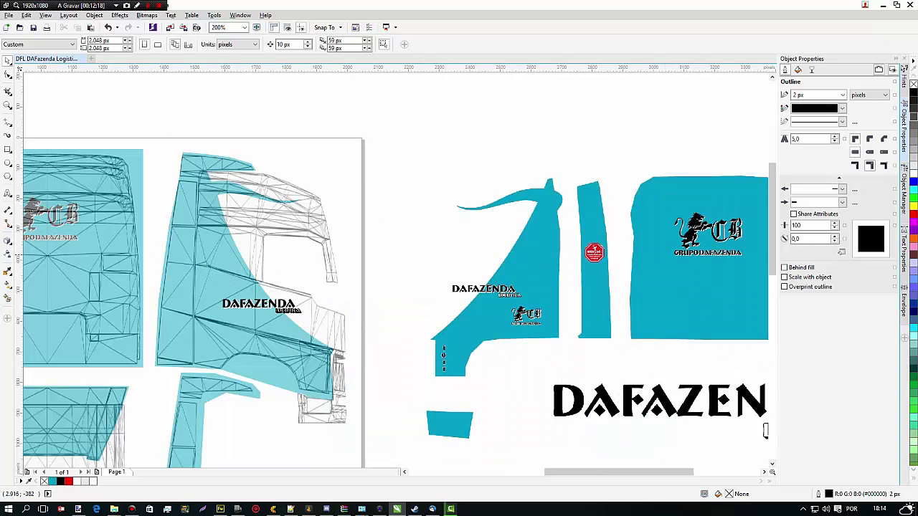
scroll(599, 254, "up", 2)
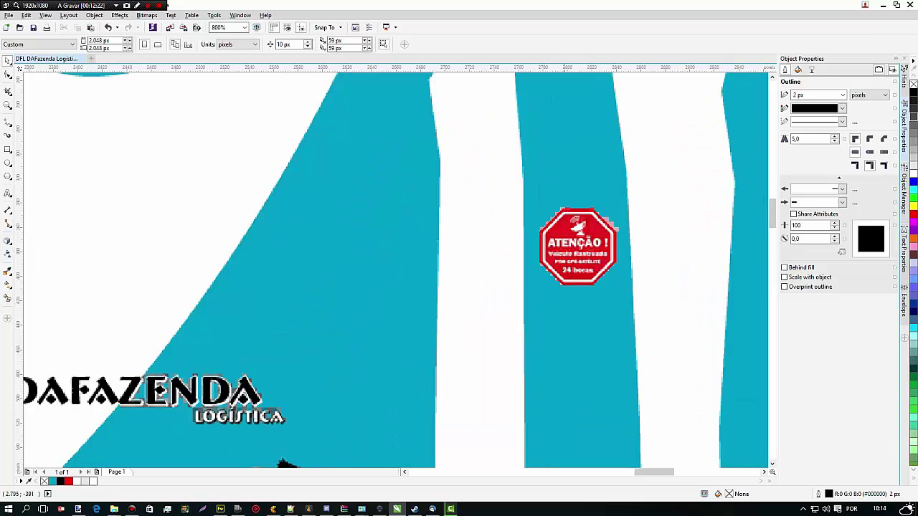
scroll(642, 228, "down", 1)
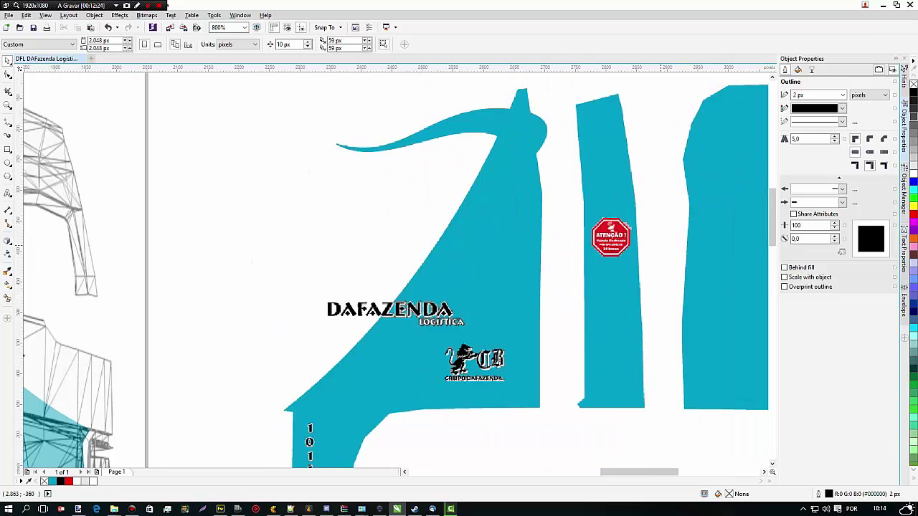
scroll(642, 241, "down", 2)
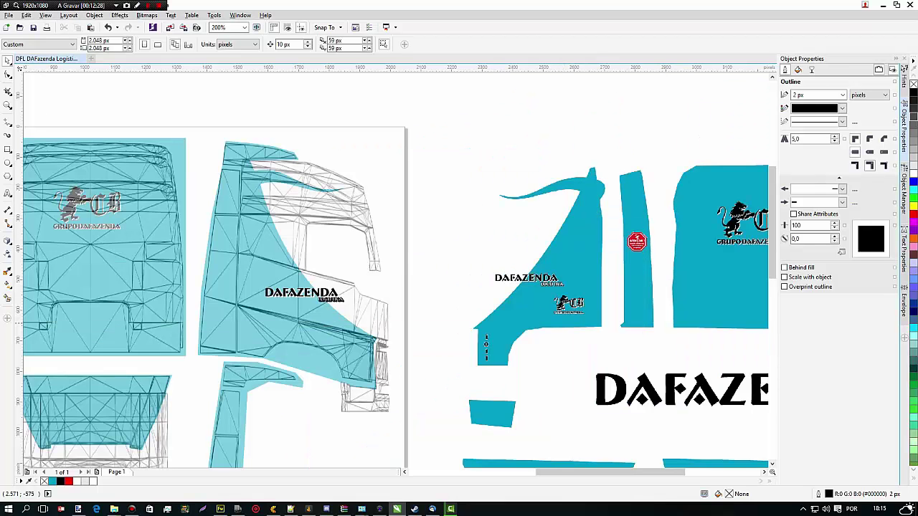
scroll(671, 296, "down", 1)
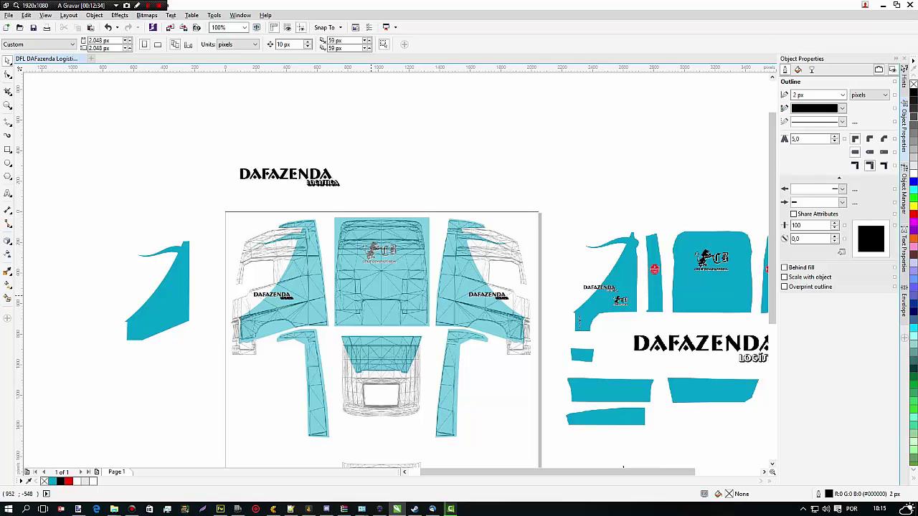
scroll(534, 310, "down", 1)
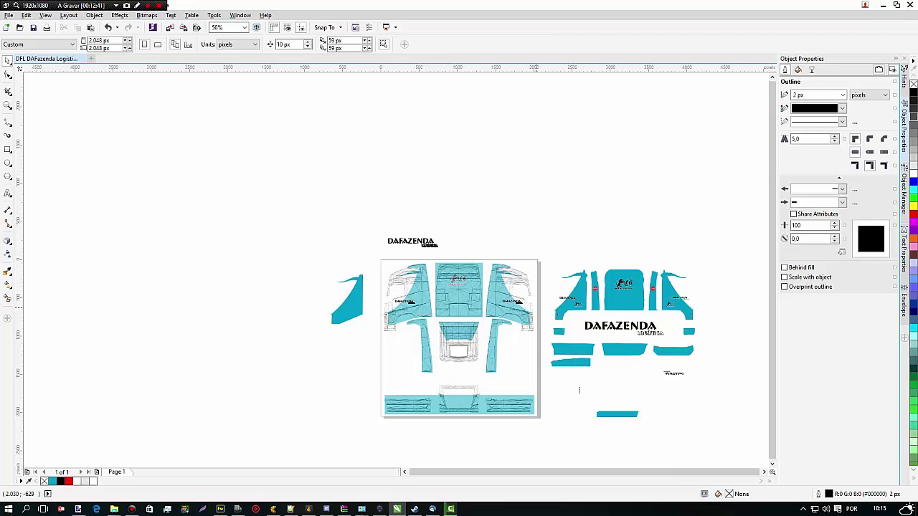
scroll(579, 390, "up", 2)
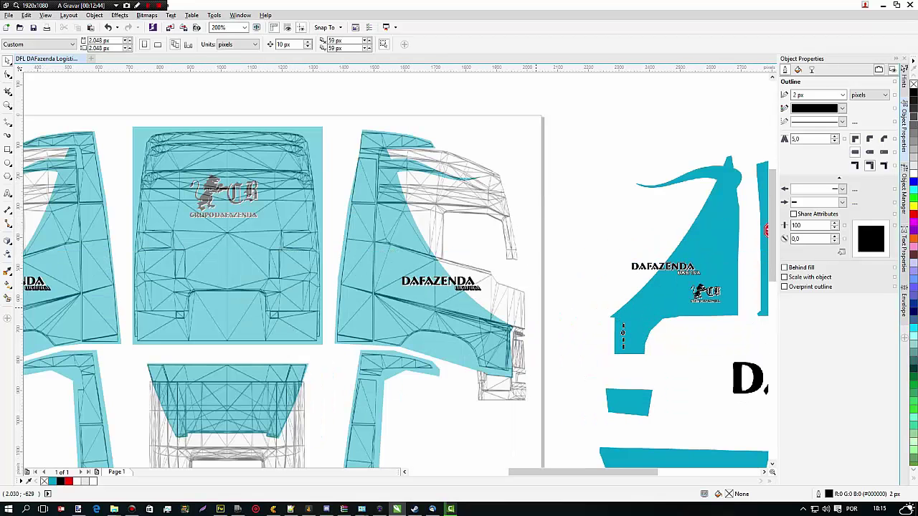
scroll(552, 306, "down", 1)
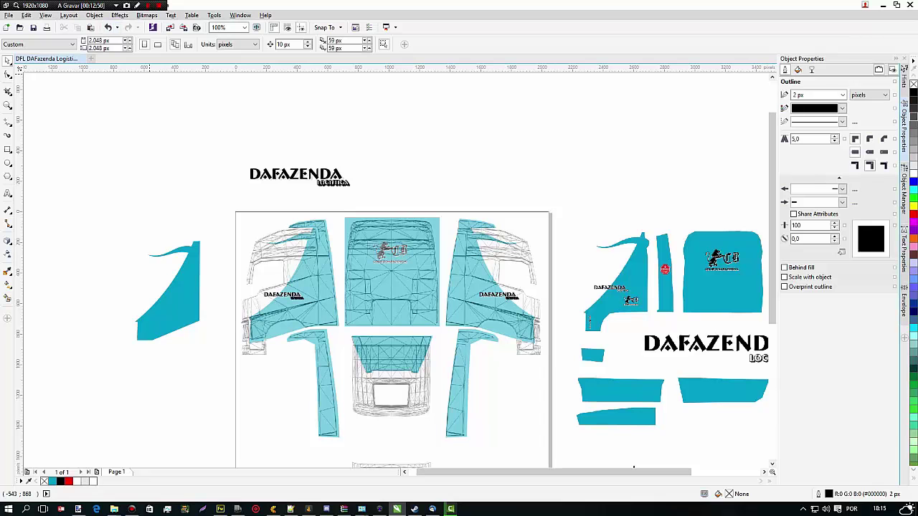
Import LOGOLIMPO.fw.png from the [DAFazenda] documents folder at about 541 x 352 px and place it above the template near 1187 px, 482 px
left_click(170, 27)
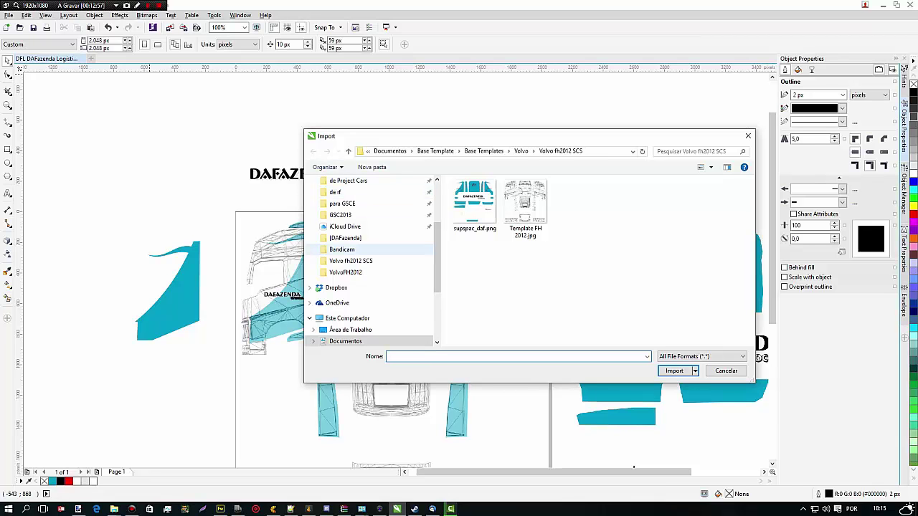
left_click_drag(437, 266, 437, 228)
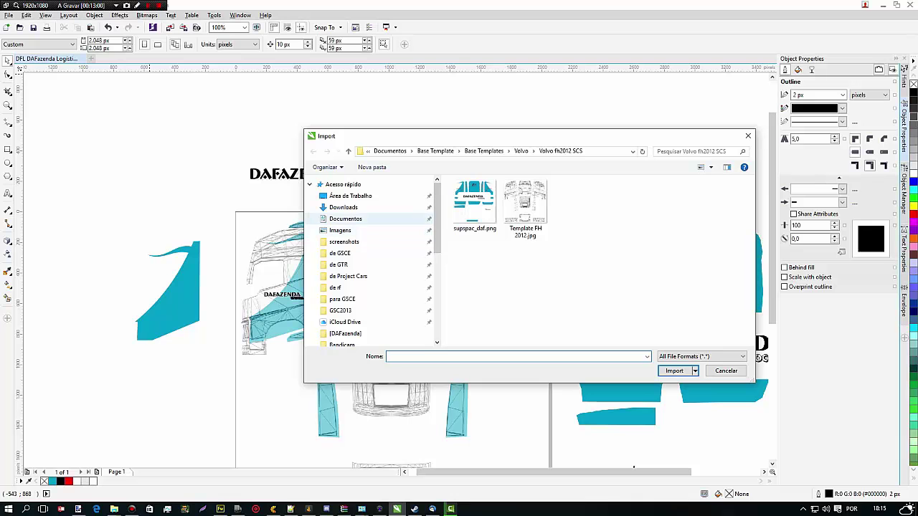
left_click(345, 219)
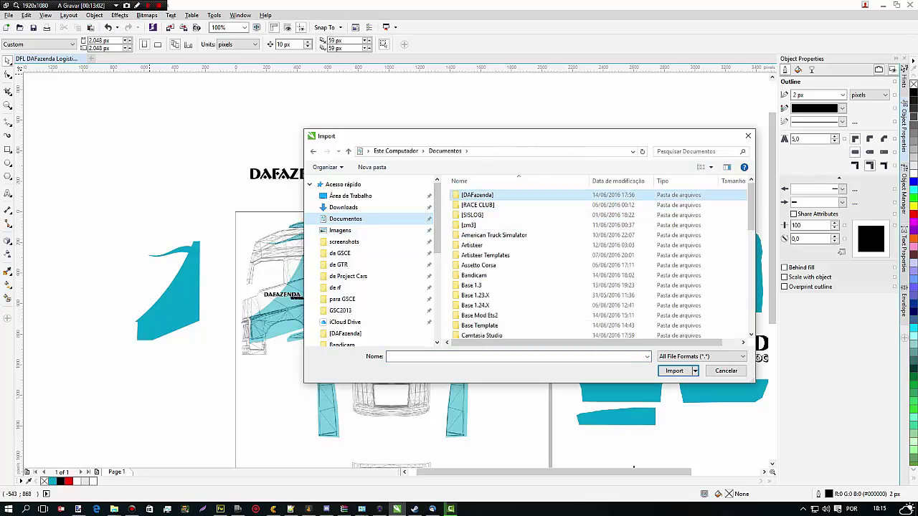
double_click(477, 195)
left_click(487, 305)
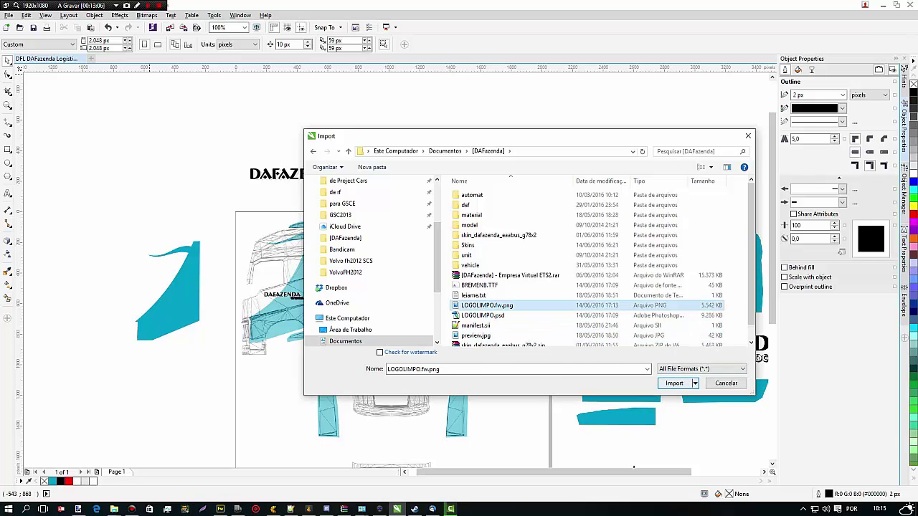
double_click(487, 306)
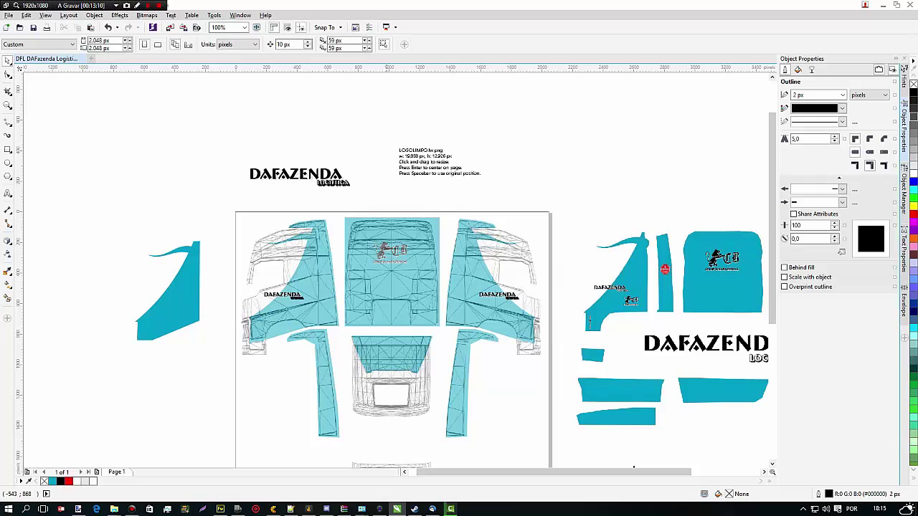
left_click_drag(370, 101, 453, 154)
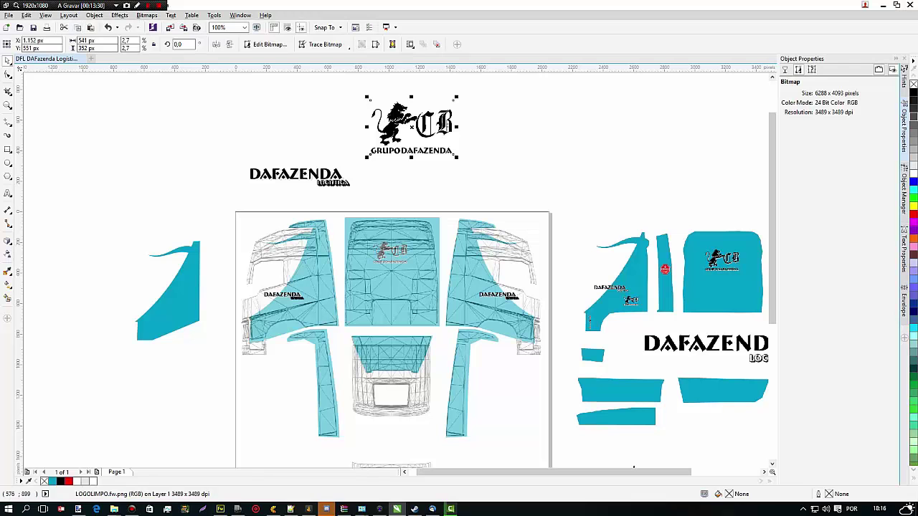
left_click_drag(400, 119, 407, 130)
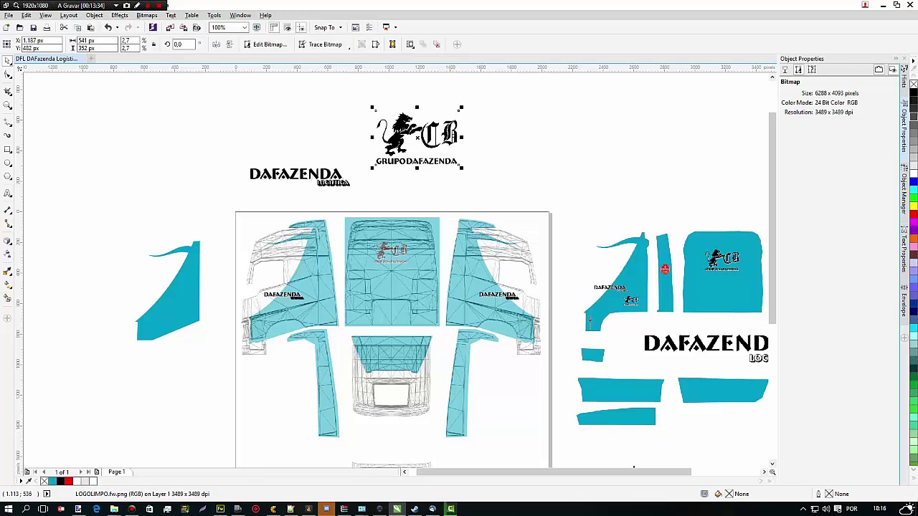
Paste a copy of the lion logo bitmap, scale it to about 147 x 96 px and place it below LOGÍSTICA on the left cab side
left_click(90, 27)
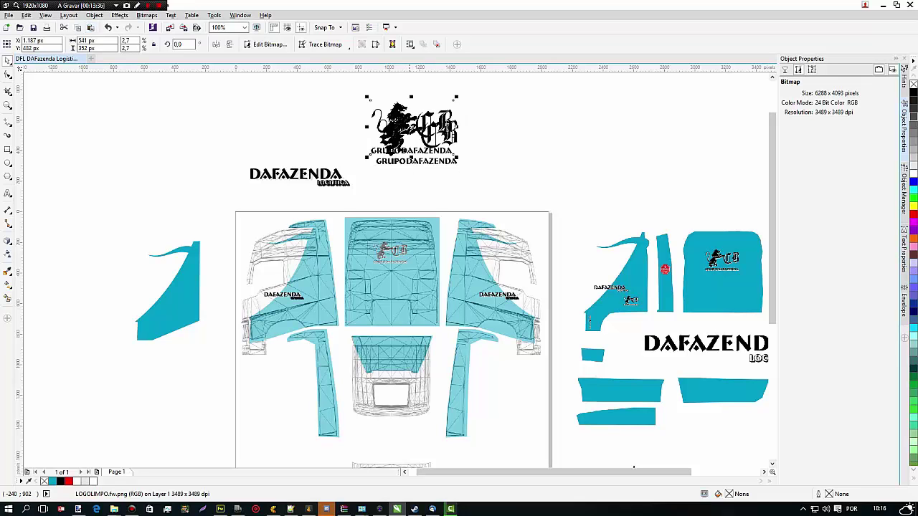
left_click_drag(401, 121, 359, 294)
left_click_drag(396, 261, 355, 293)
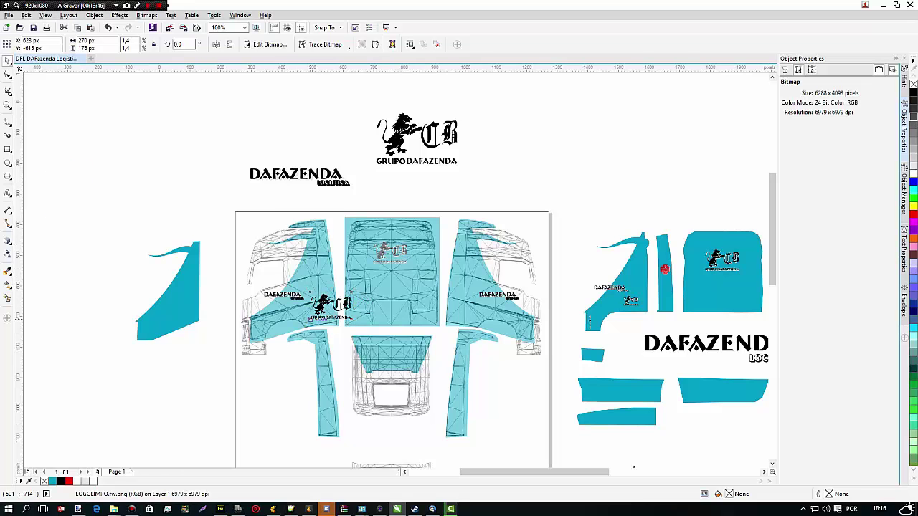
scroll(324, 317, "up", 1)
scroll(324, 318, "up", 1)
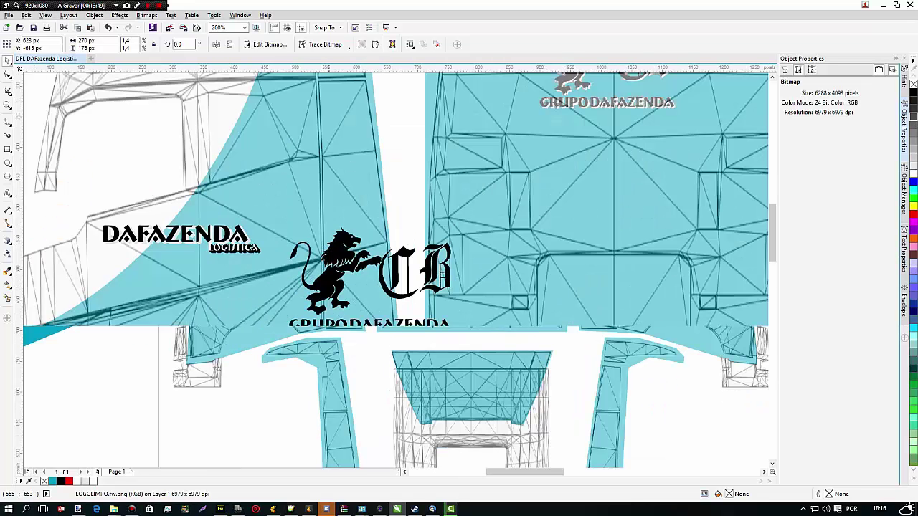
left_click_drag(456, 222, 382, 271)
left_click_drag(319, 297, 266, 288)
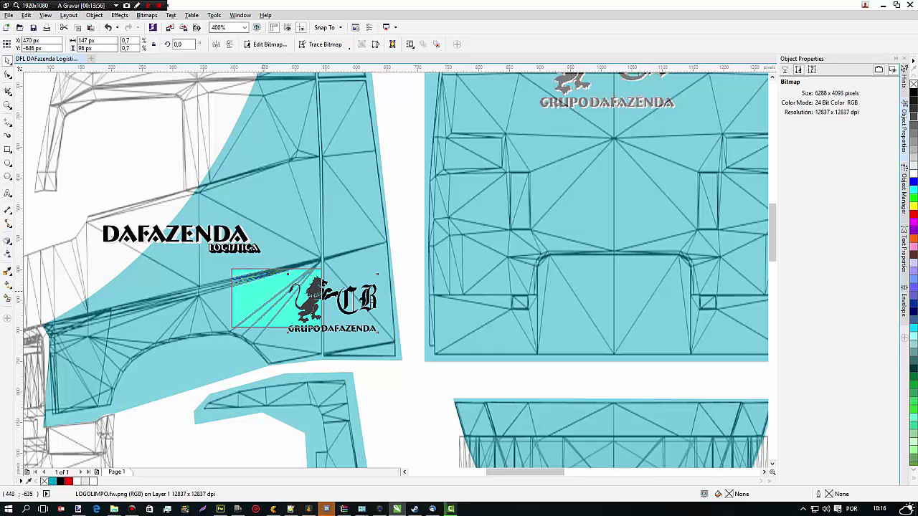
Resize the lion logo on the left cab side to about 121 x 79 px and position it at about 468 px, -658 px
left_click_drag(324, 265, 309, 284)
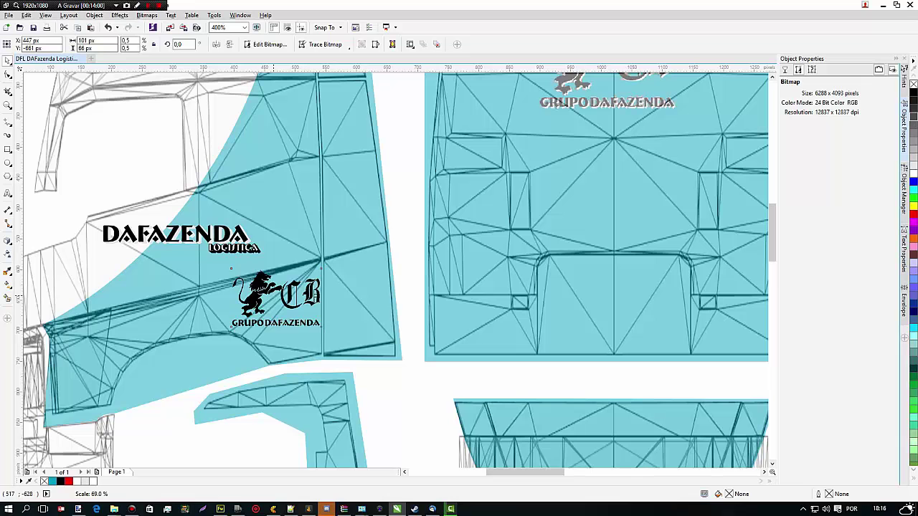
left_click_drag(253, 298, 258, 295)
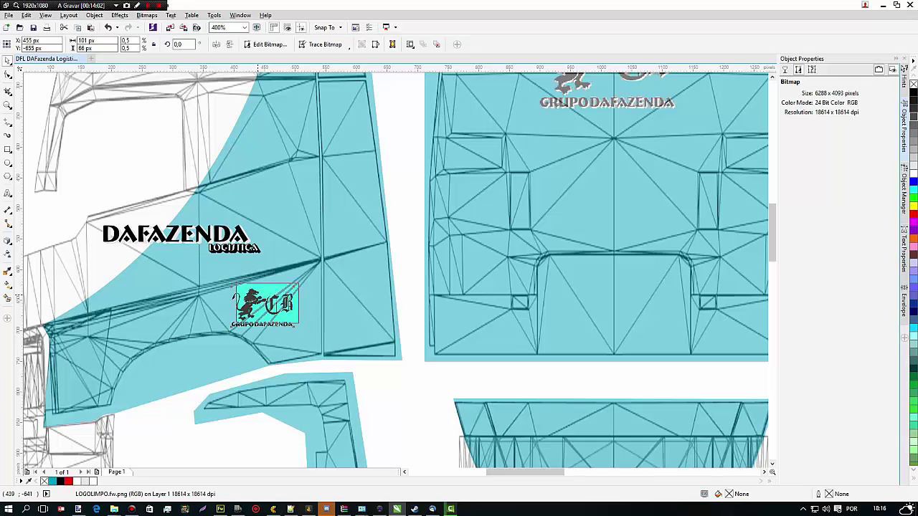
left_click_drag(302, 327, 314, 335)
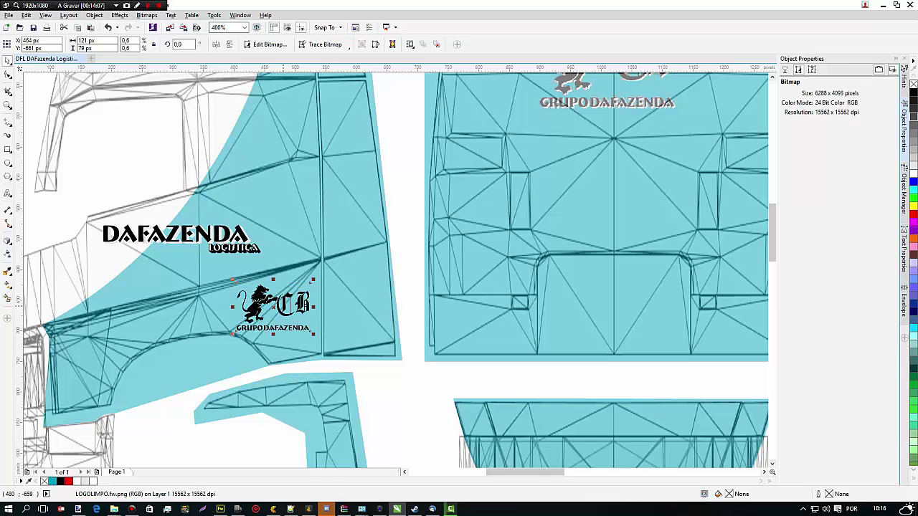
left_click_drag(284, 302, 286, 301)
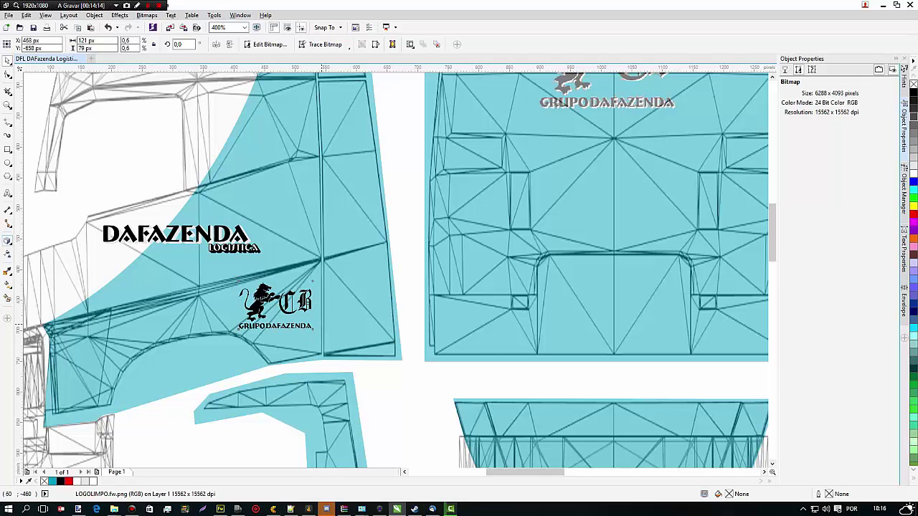
Start an outline trace of the lion logo bitmap on the left cab side as a Logo image type, reducing the oversized bitmap
left_click(7, 241)
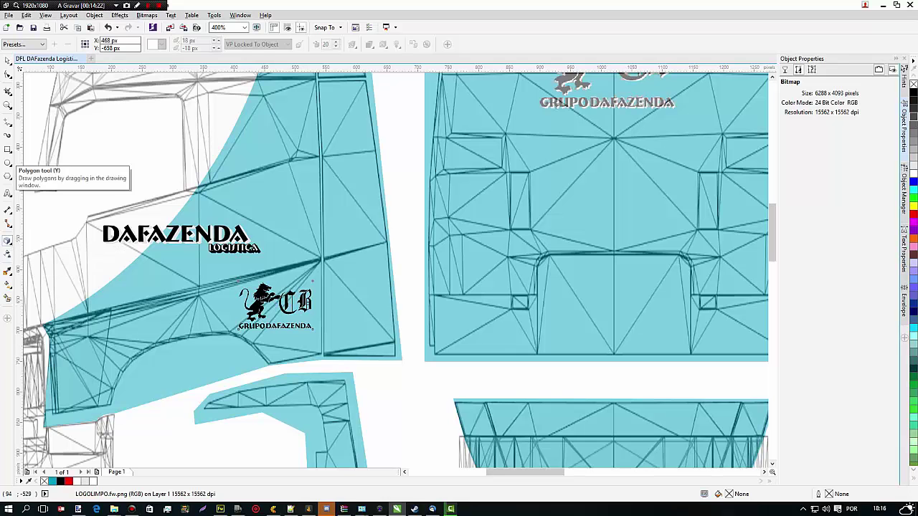
left_click(8, 61)
left_click(272, 302)
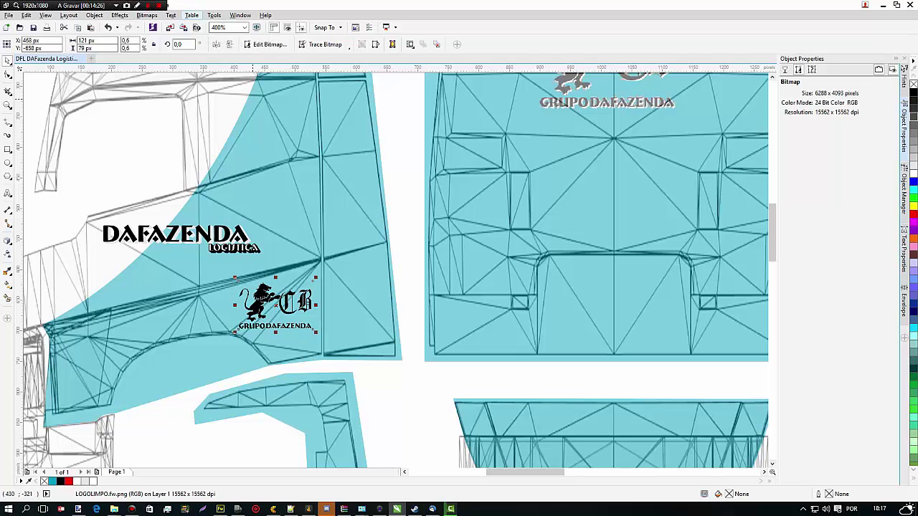
left_click(214, 15)
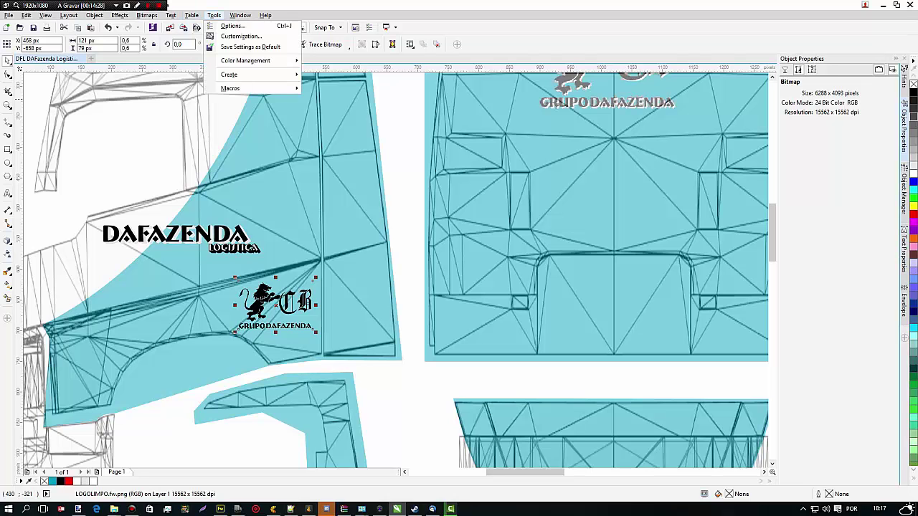
mouse_move(171, 15)
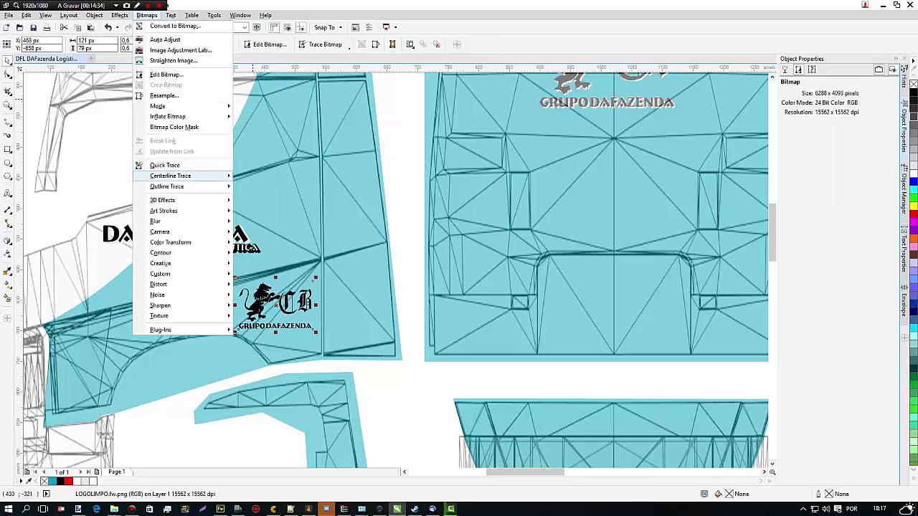
mouse_move(171, 176)
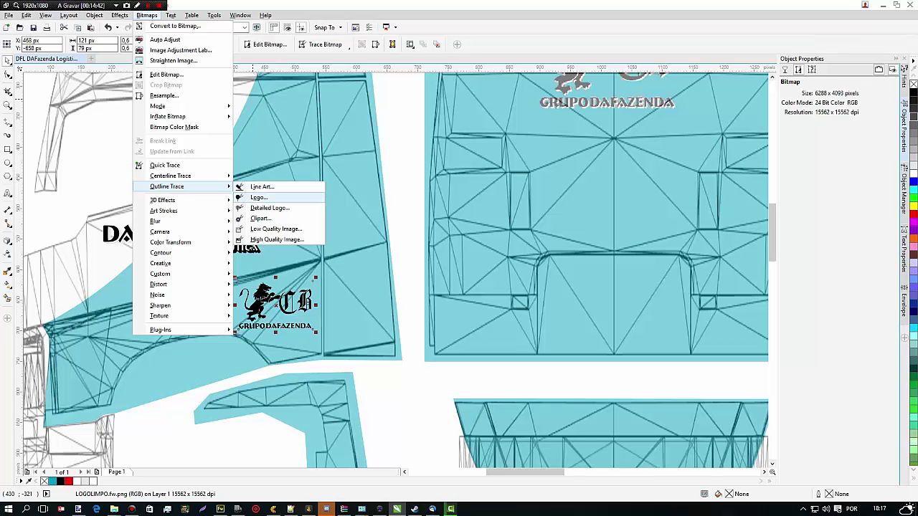
left_click(259, 197)
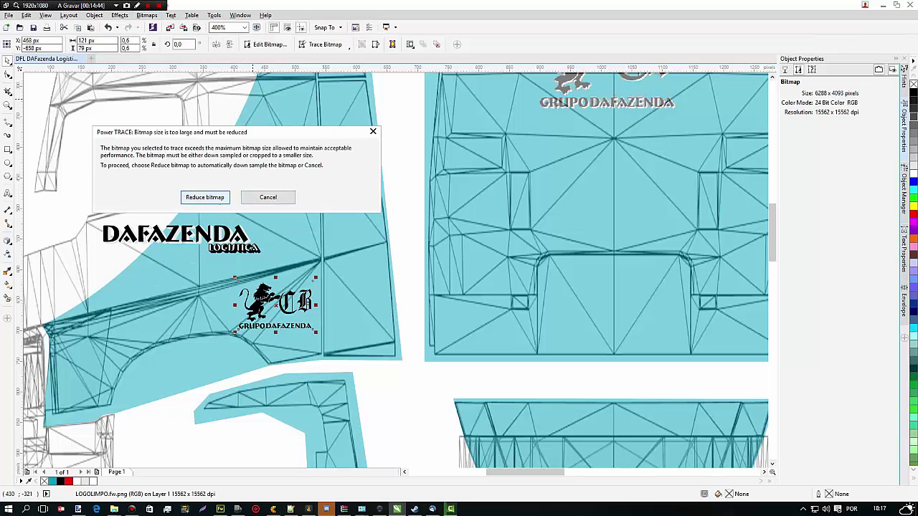
left_click(206, 198)
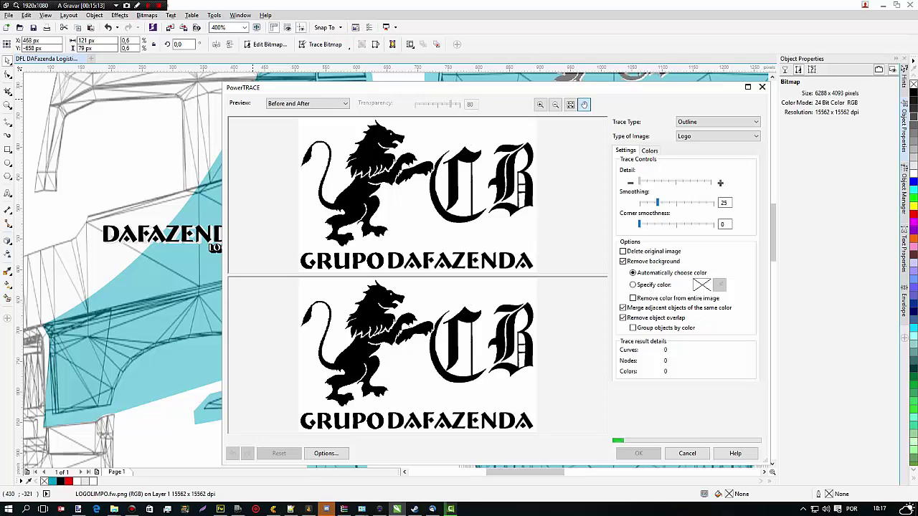
Trace the lion logo with detail at mid-range, the background removed using the automatically chosen color, and the original image deleted
left_click(632, 285)
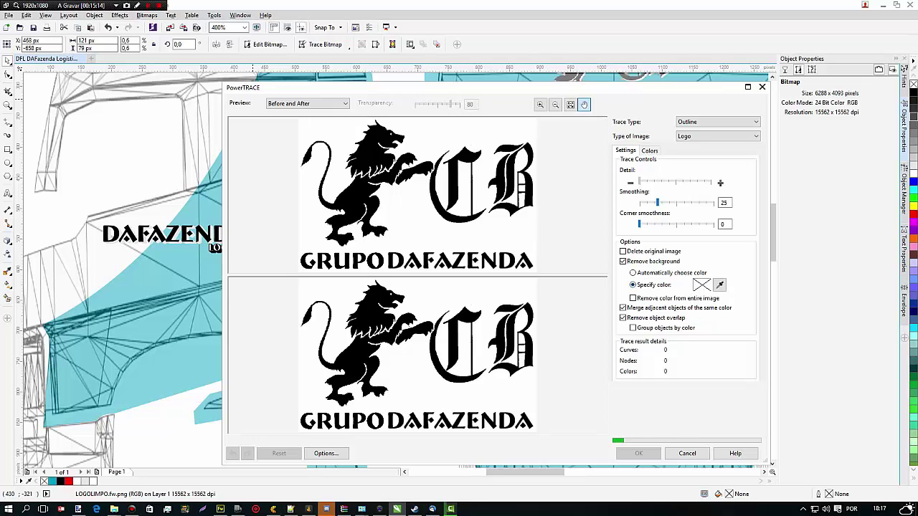
left_click(719, 286)
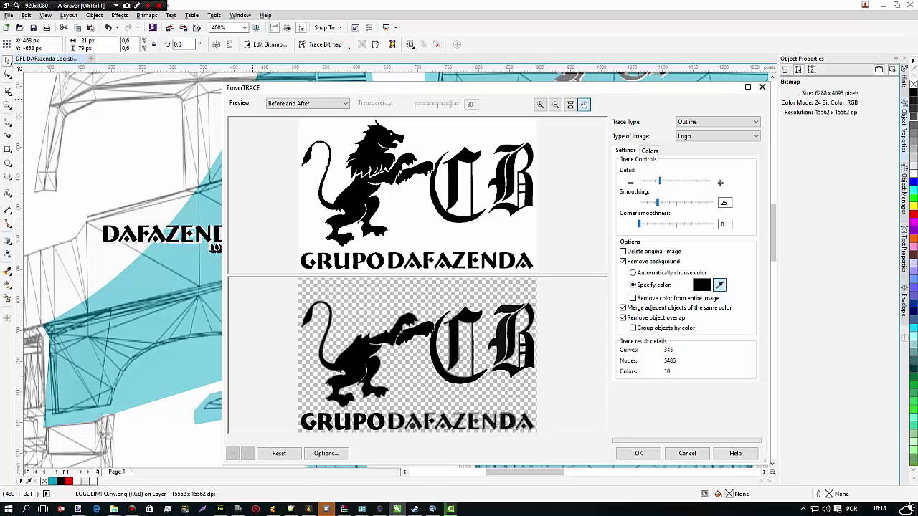
left_click_drag(660, 181, 675, 181)
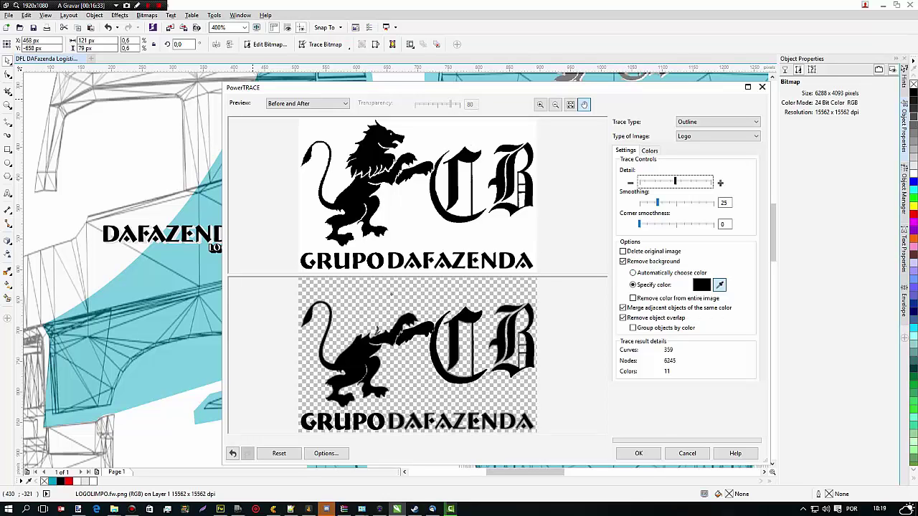
left_click(699, 271)
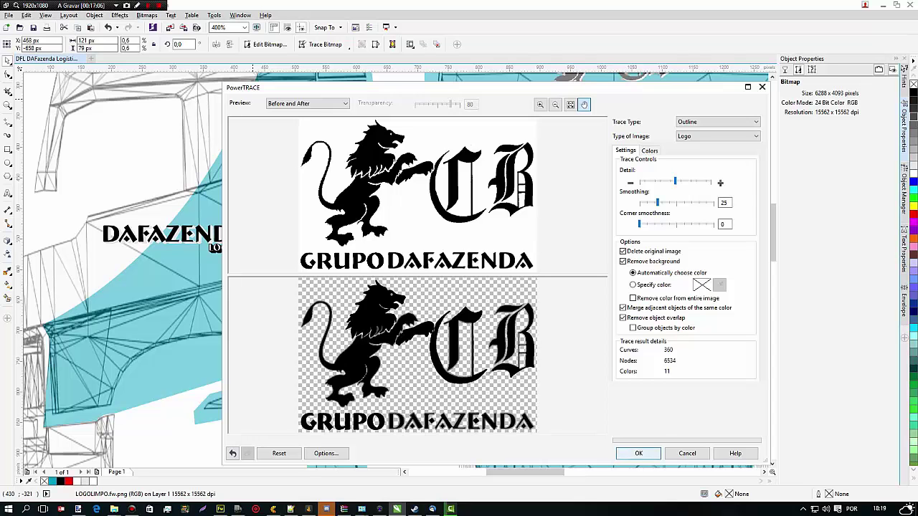
left_click(639, 453)
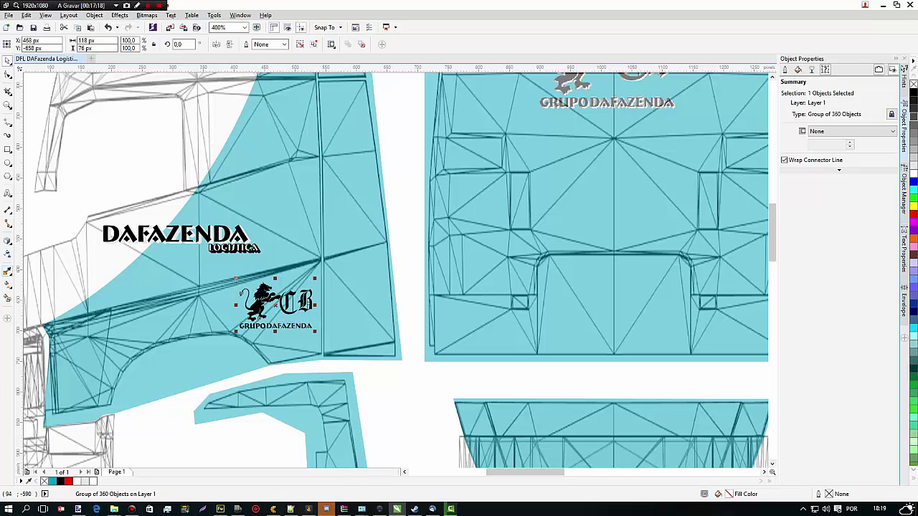
Try to extrude the traced lion logo group diagonally on the left cab side
left_click(7, 241)
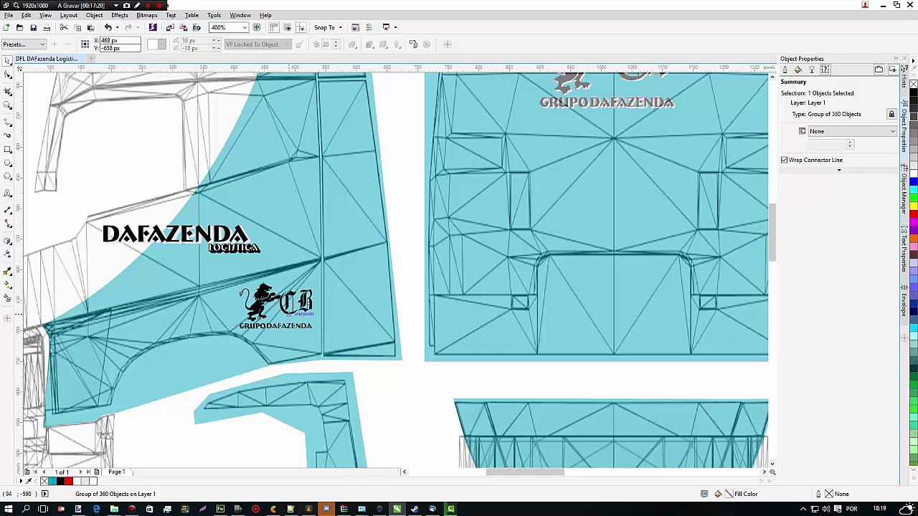
left_click_drag(270, 300, 327, 338)
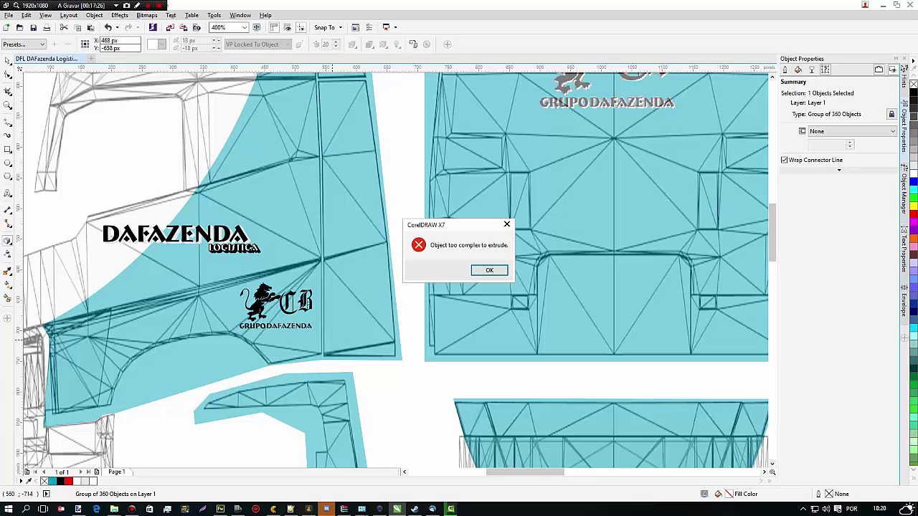
left_click(490, 270)
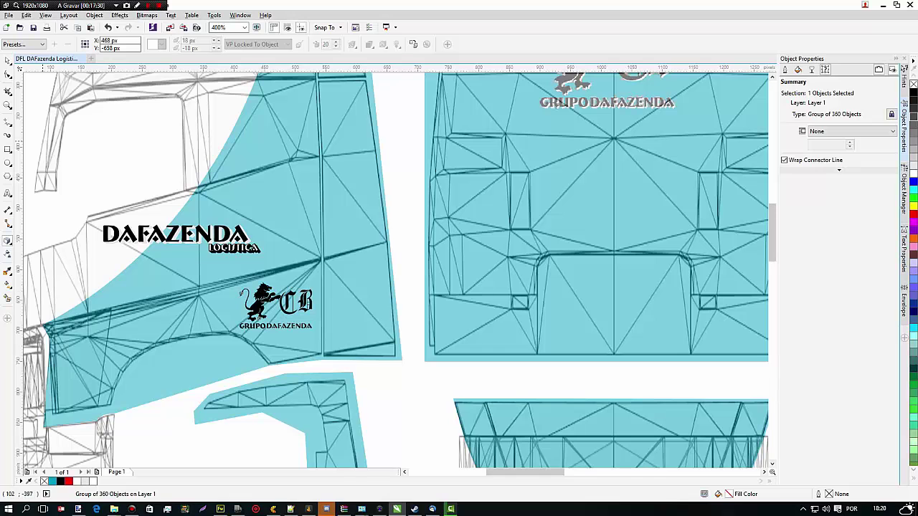
left_click(8, 61)
Ungroup the traced lion logo on the left cab side into individual curves, keeping it at its original position
scroll(231, 290, "up", 2)
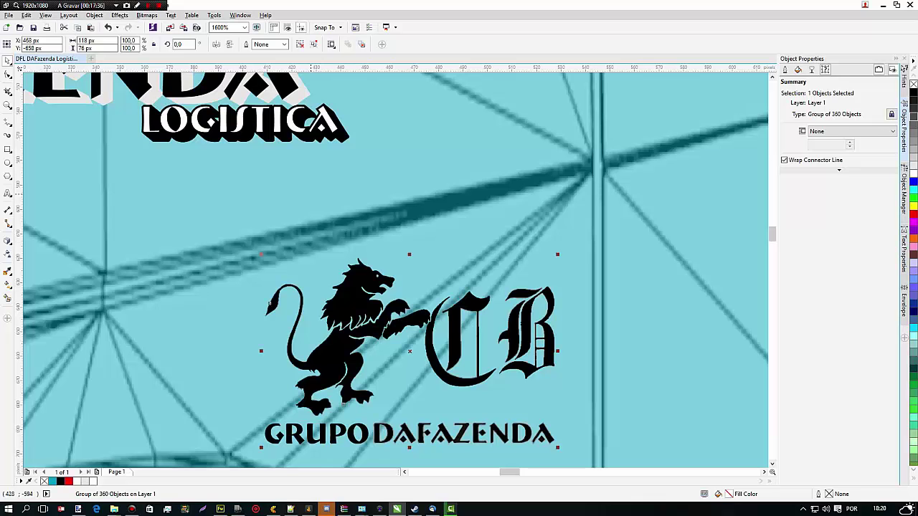
left_click_drag(355, 300, 297, 254)
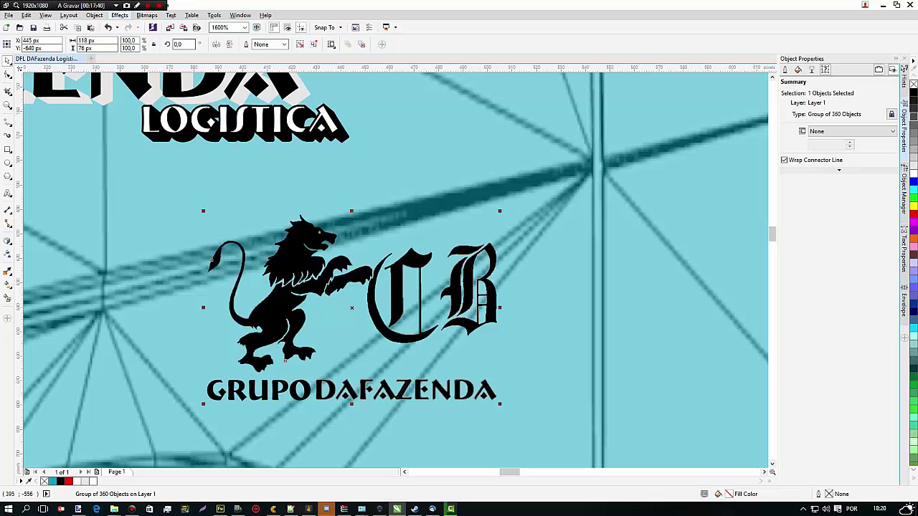
left_click(108, 27)
key("ctrl+z")
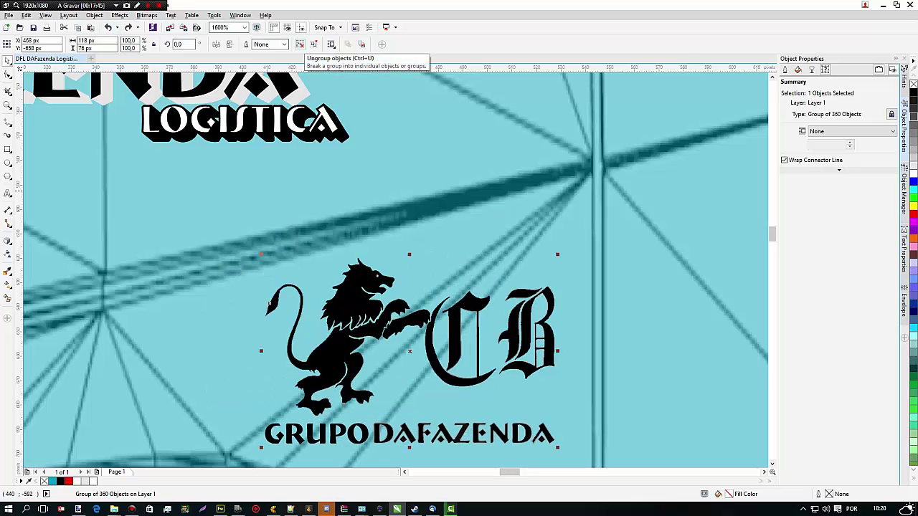
left_click(300, 44)
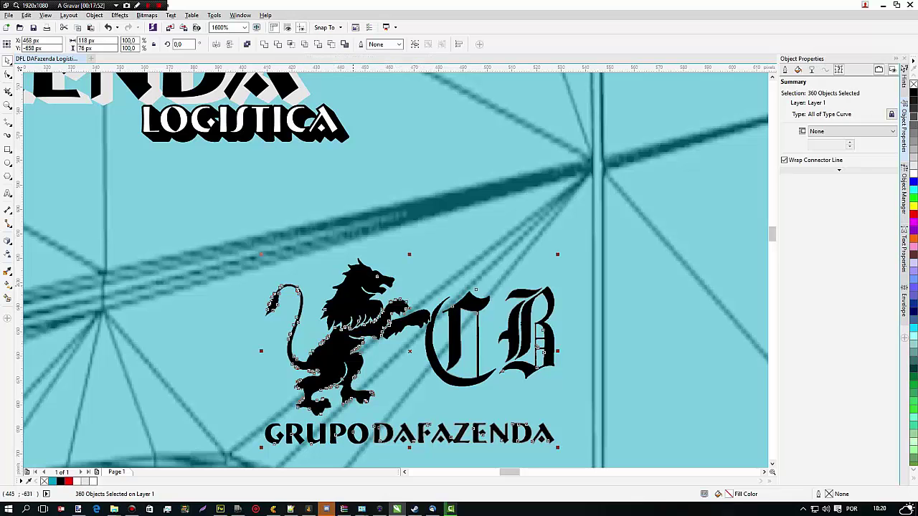
Try to move the letter B curve away from the lion logo to about 520 px, -643 px, and undo the move
left_click(630, 312)
left_click(543, 351)
left_click_drag(542, 350, 553, 333)
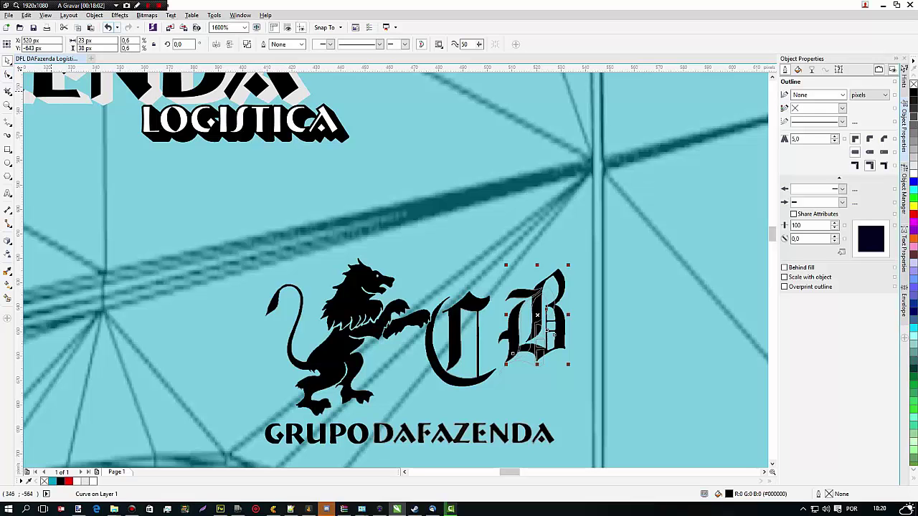
left_click(107, 28)
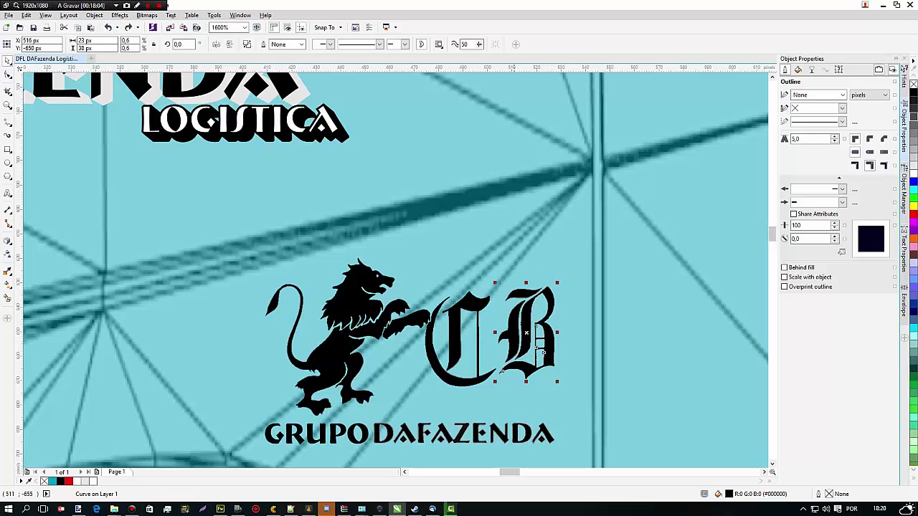
Select the curves of the letters C and B, move them to about 516 px, -599 px and weld them
left_click(524, 294, "shift")
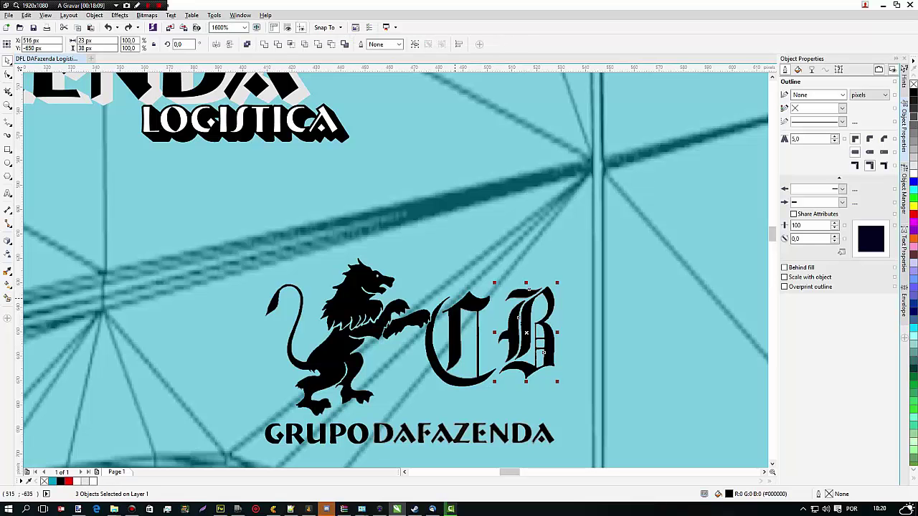
left_click(466, 305, "shift")
left_click_drag(474, 329, 510, 198)
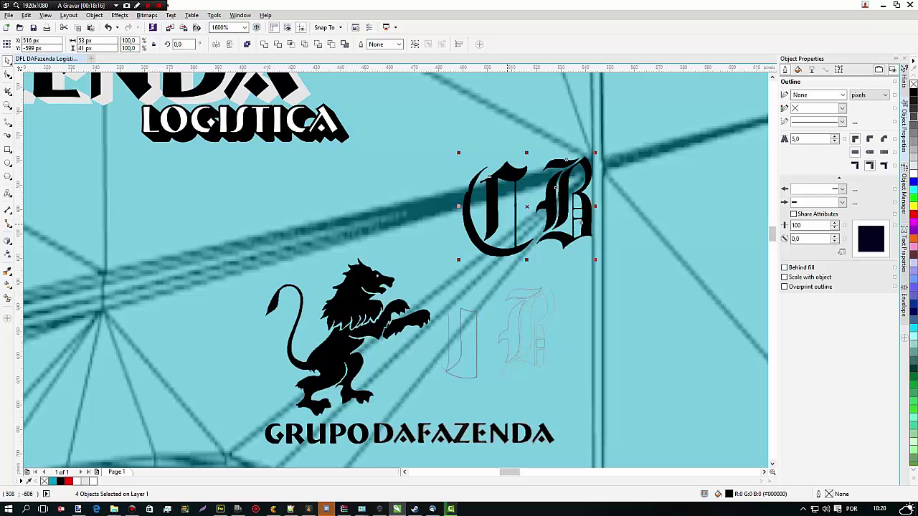
left_click(265, 45)
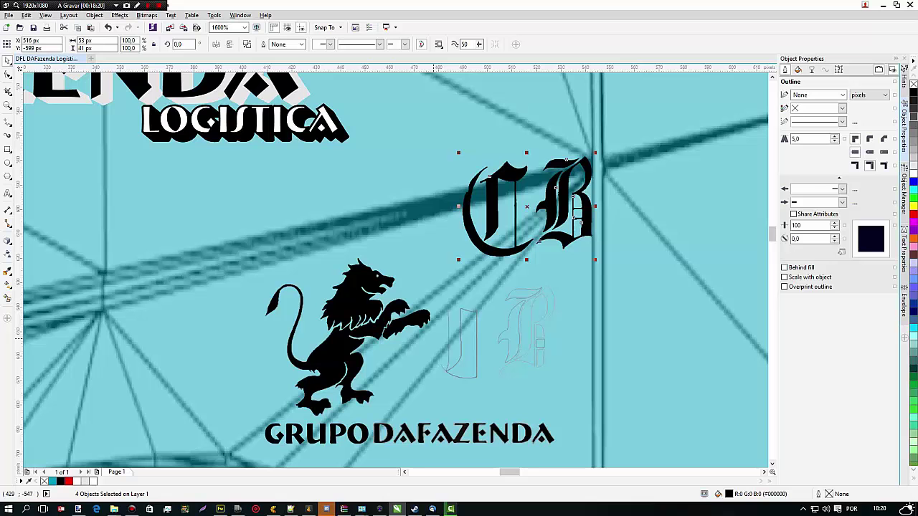
Try to move the lion's body curve away, and undo that move together with the weld and move of the letters C and B
left_click_drag(376, 327, 225, 240)
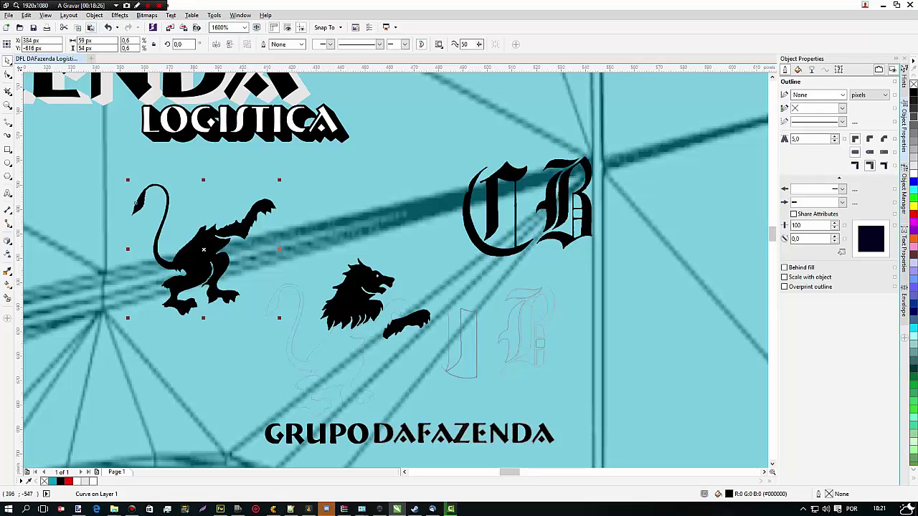
left_click(108, 27)
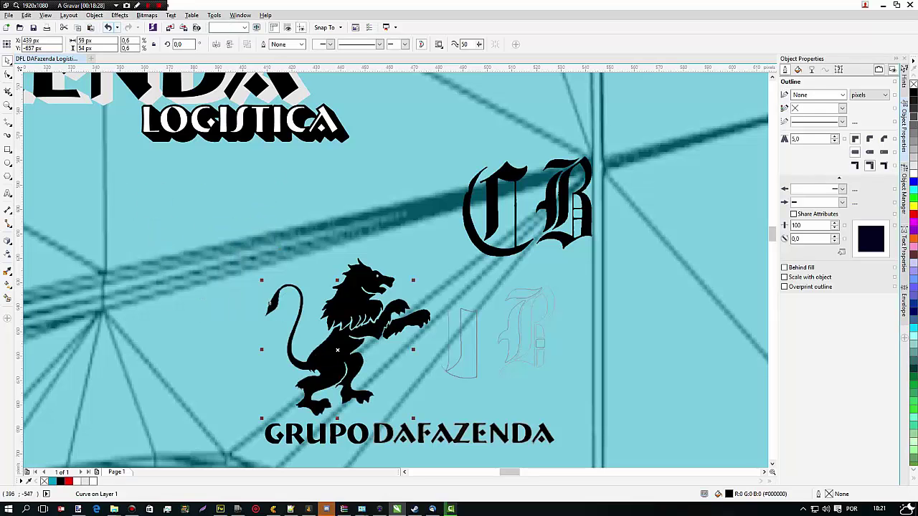
left_click(108, 27)
left_click(108, 27)
left_click(108, 28)
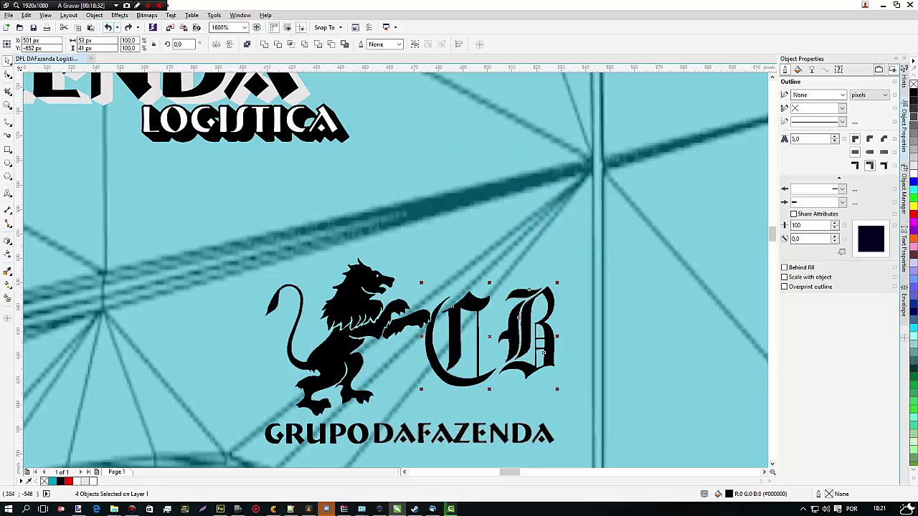
key("ctrl+z")
key("ctrl+z")
Add the GRUPO DAFAZENDA letters and the lion's body and mane curves to the selected C and B curves
left_click(269, 436, "shift")
left_click(290, 431, "shift")
left_click(310, 435, "shift")
left_click(337, 434, "shift")
left_click(346, 431, "shift")
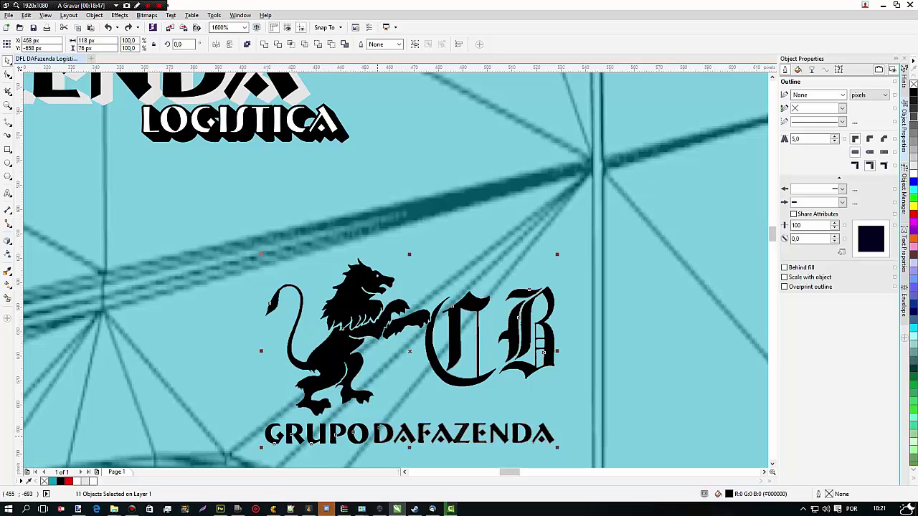
left_click(358, 433, "shift")
left_click(441, 434, "shift")
left_click(461, 430, "shift")
left_click(406, 438, "shift")
left_click(452, 437, "shift")
left_click(482, 433, "shift")
left_click(543, 433, "shift")
left_click(546, 438, "shift")
Try to move the selected logo curves upward to check for unselected pieces, and undo the moves
left_click_drag(337, 352, 340, 164)
left_click_drag(344, 307, 341, 147)
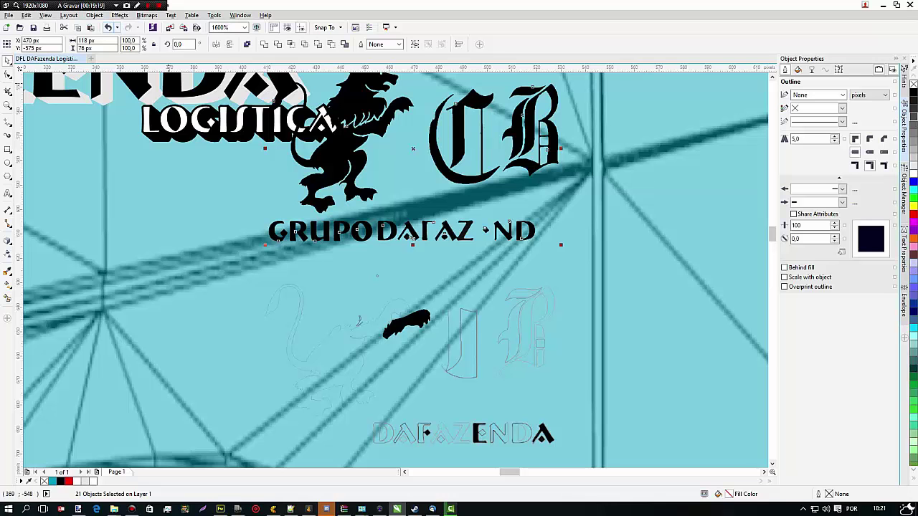
left_click(109, 27)
key("Escape")
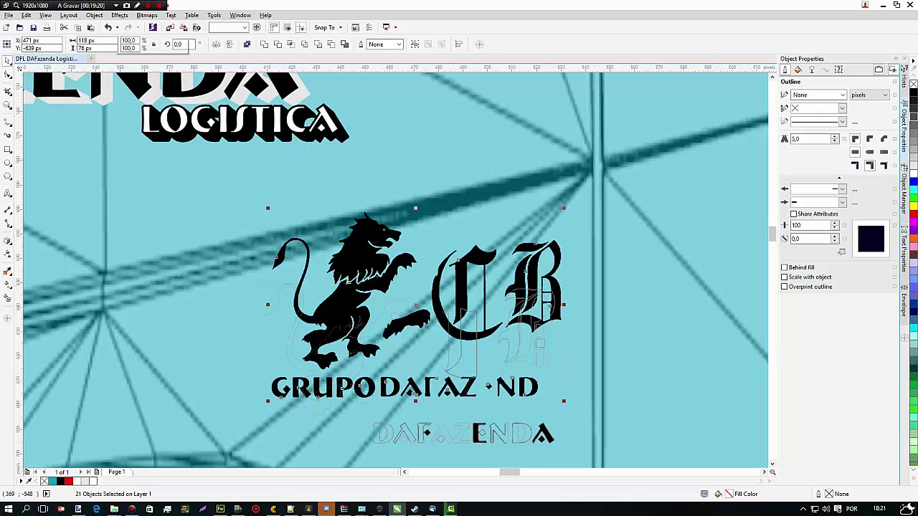
key("ctrl+z")
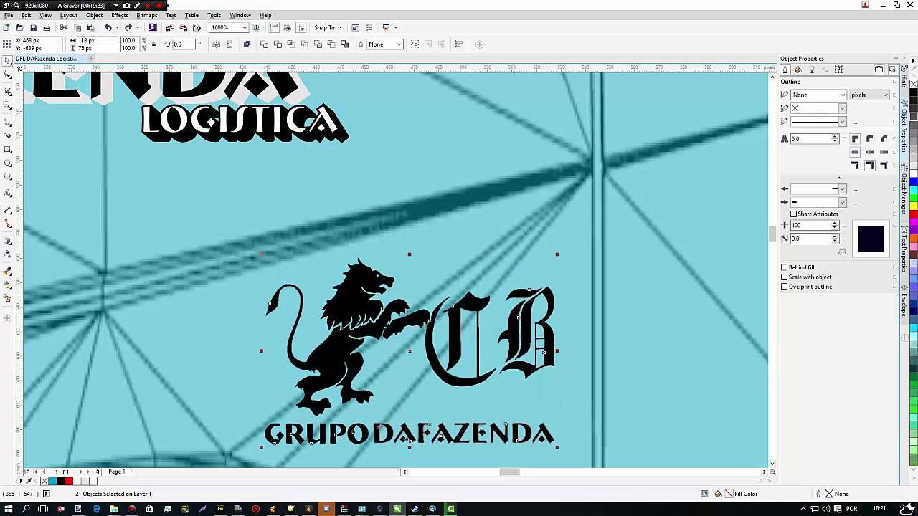
Add the lion's forepaw and the remaining E and A letters of DAFAZENDA to the selection and weld all the curves
left_click(414, 320, "shift")
left_click(487, 434, "shift")
left_click(548, 436, "shift")
left_click(264, 44)
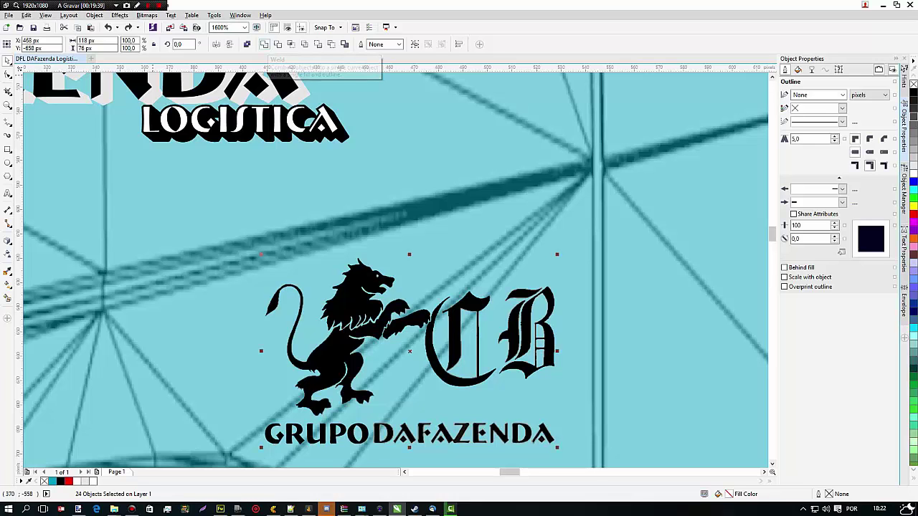
Try to move the welded lion logo upward to about 472 px, -584 px, and undo the move
left_click_drag(354, 304, 363, 123)
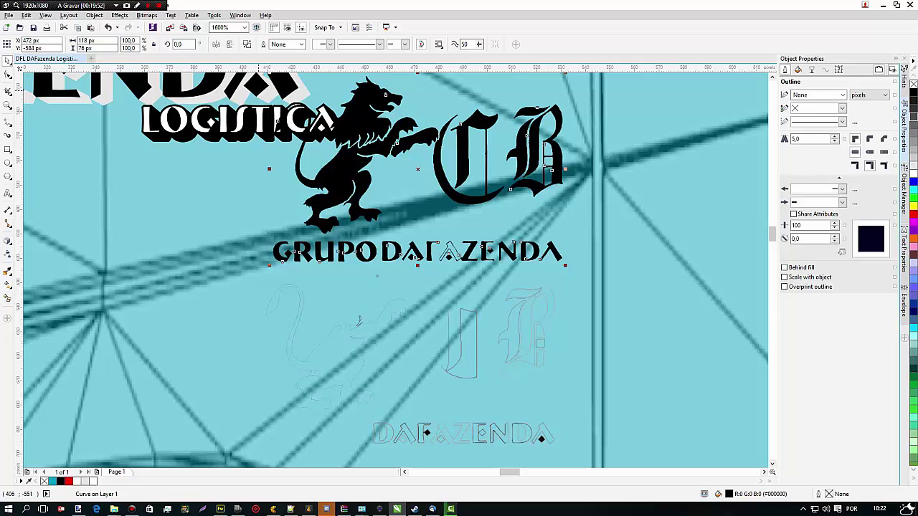
left_click(108, 27)
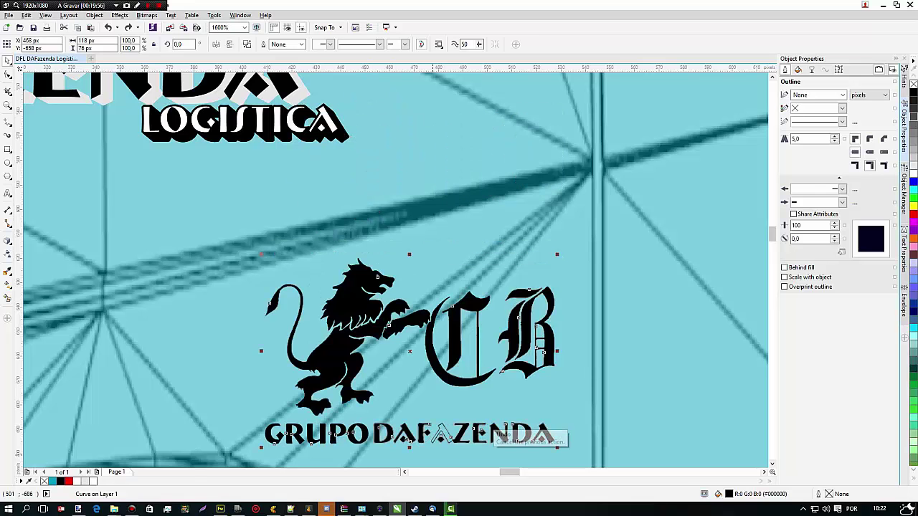
key("Escape")
Weld the small inner pieces of the middle and last A in DAFAZENDA into the lion logo curve
left_click(440, 433)
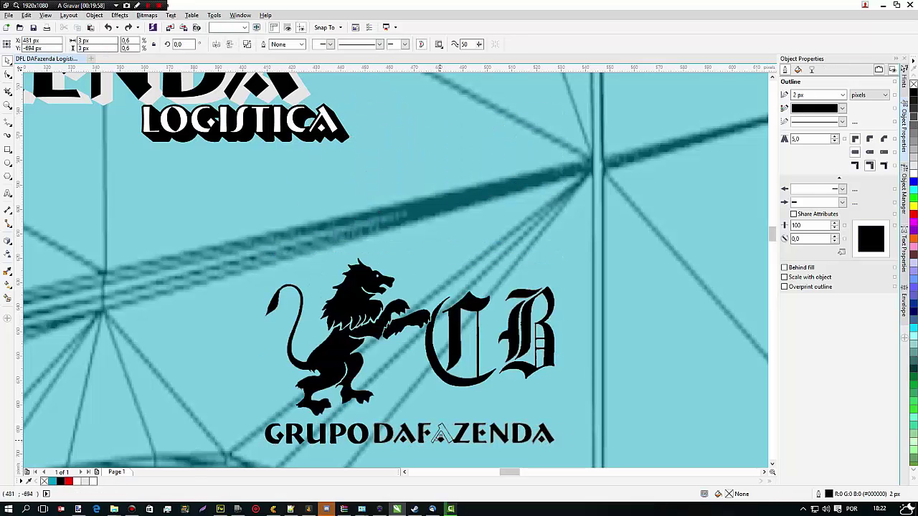
left_click(543, 435, "shift")
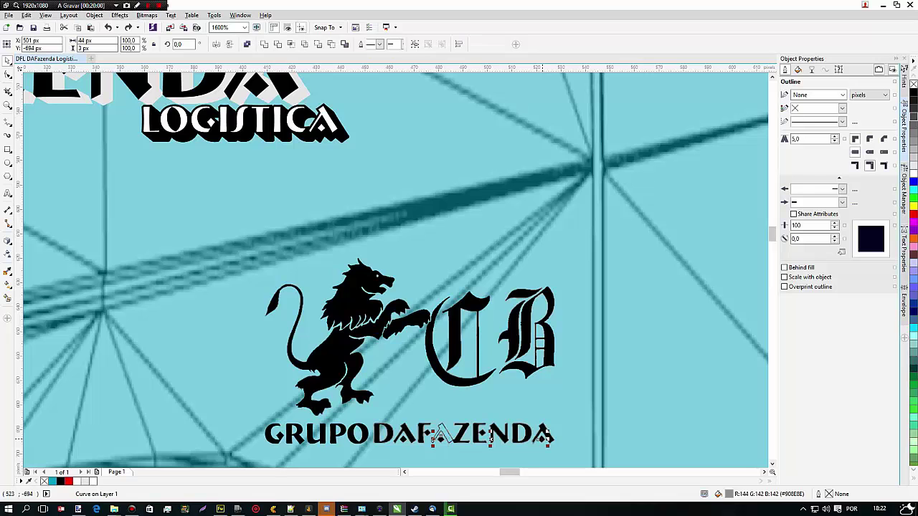
left_click(536, 438, "shift")
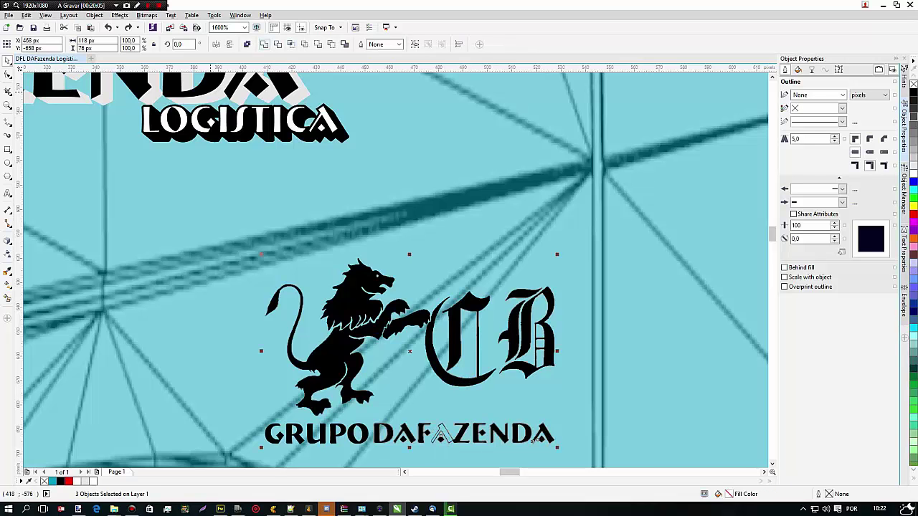
key("F10")
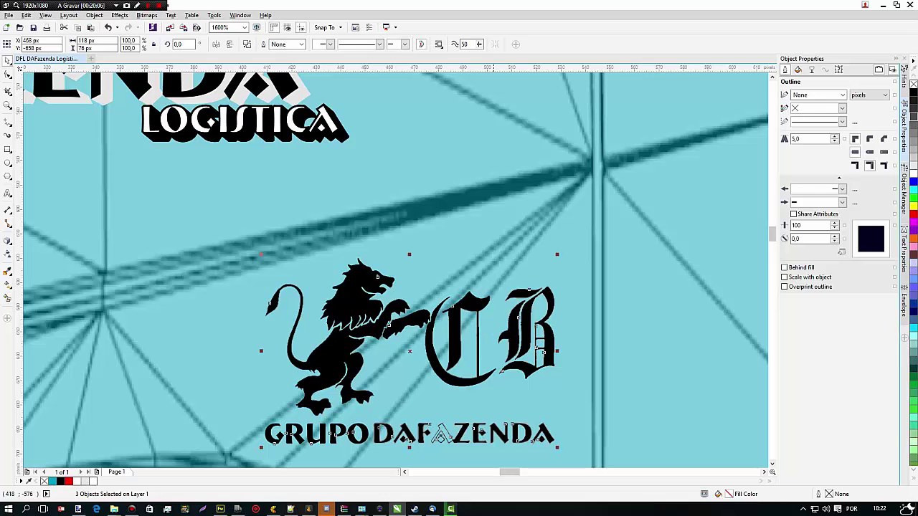
Try to move the welded logo up to about 513 px, -599 px to check for leftover pieces, and undo the moves
left_click_drag(411, 314, 443, 228)
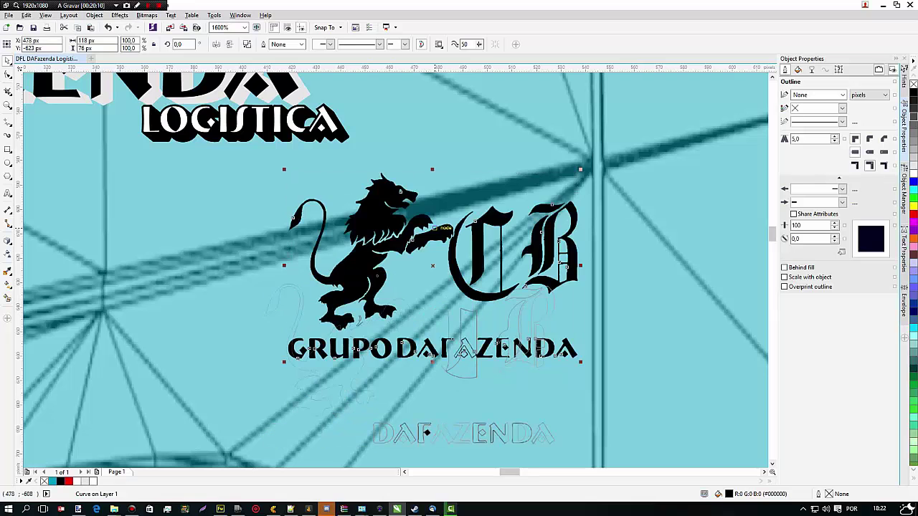
left_click_drag(358, 272, 444, 212)
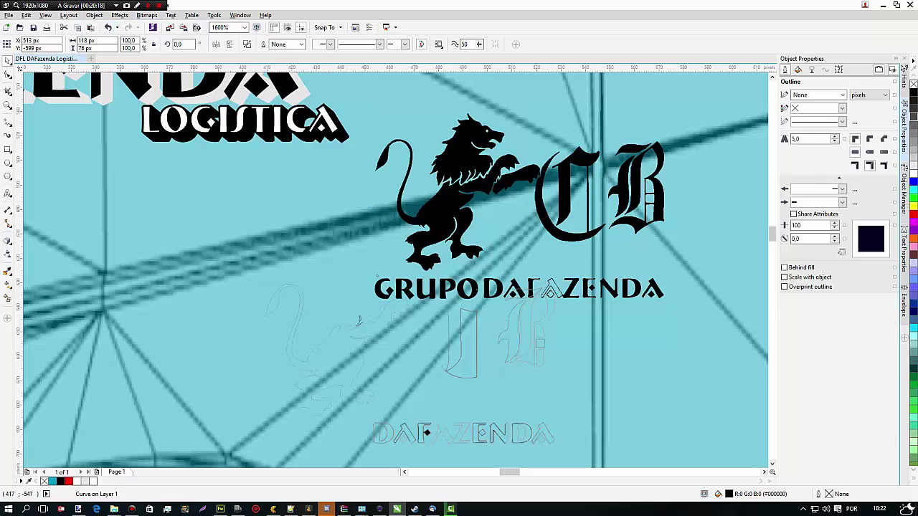
left_click(107, 28)
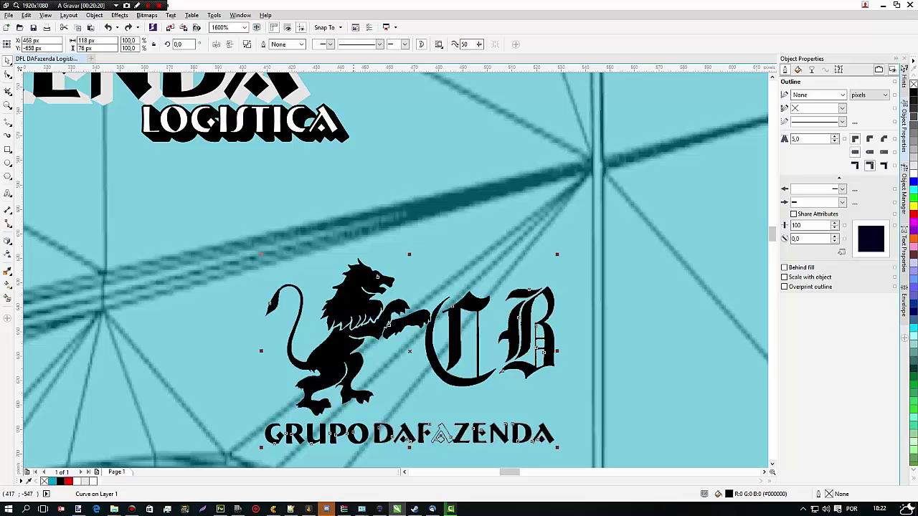
Weld the remaining piece of the middle A into the logo and move the logo to about 513 px, -588 px
left_click(438, 435, "shift")
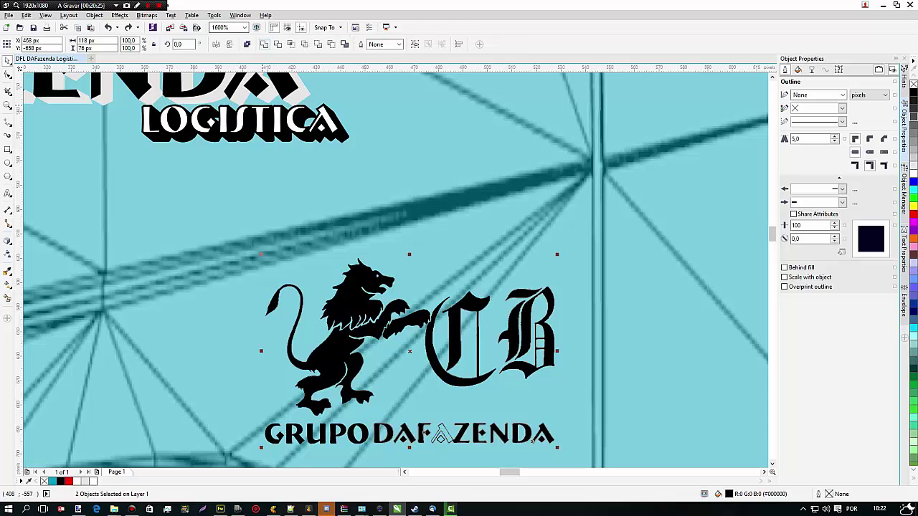
key("F10")
left_click_drag(340, 357, 383, 244)
key("ctrl+l")
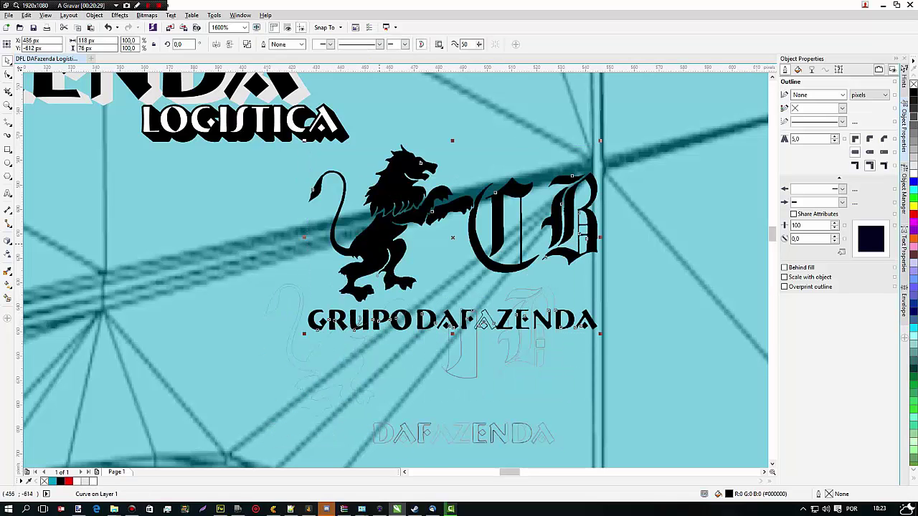
left_click_drag(485, 323, 552, 266)
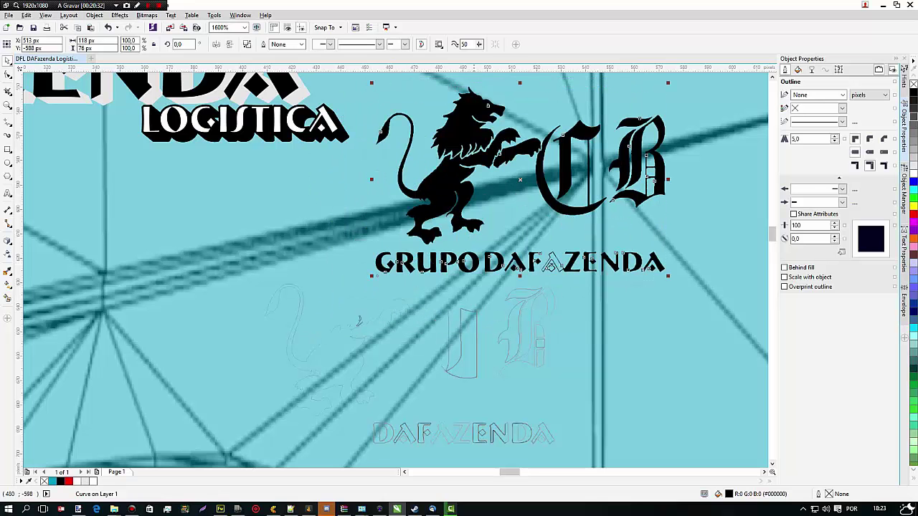
Delete all the leftover outline curves of the lion, CB and DAFAZENDA lying below the welded logo
left_click(442, 362)
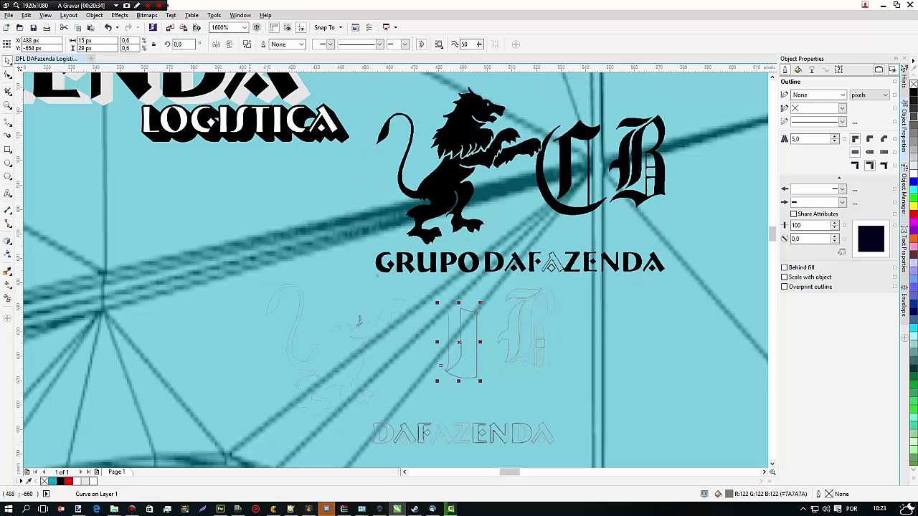
left_click(294, 288)
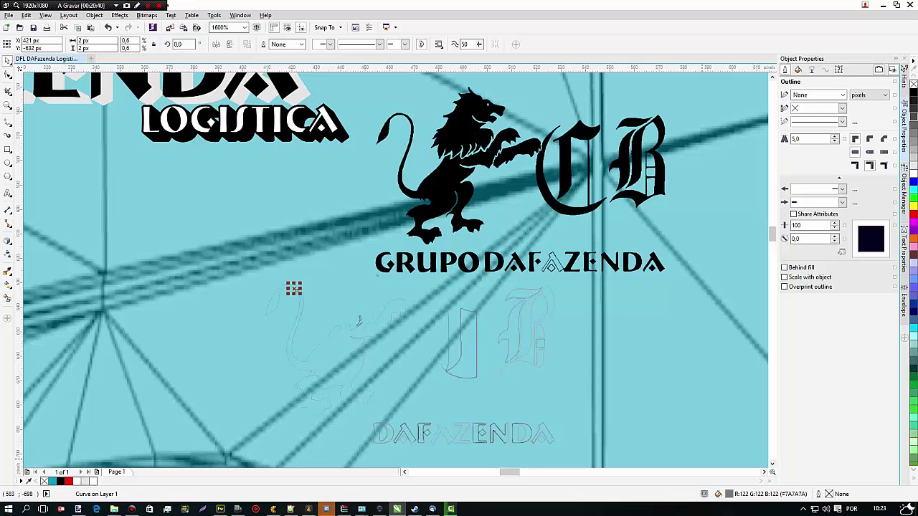
left_click(772, 472)
mouse_move(775, 465)
left_mouse_down()
mouse_move(783, 466)
mouse_move(775, 466)
left_mouse_up()
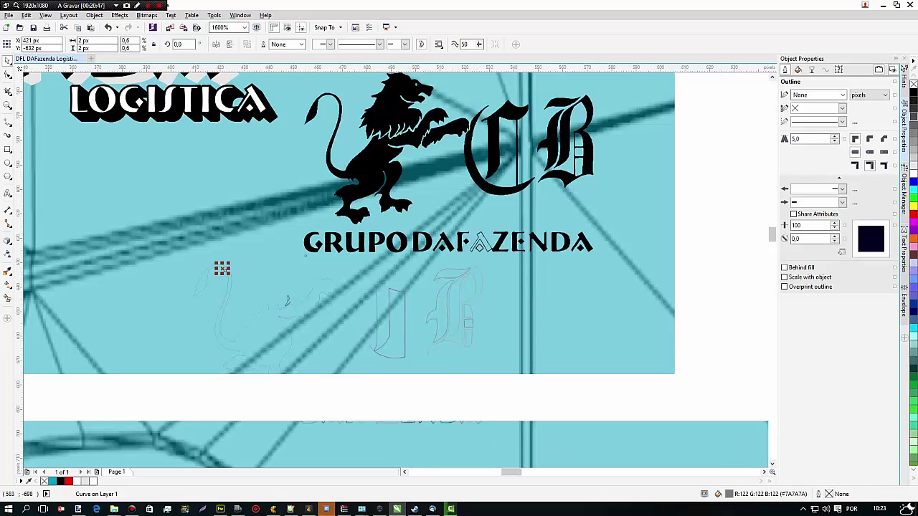
key("Escape")
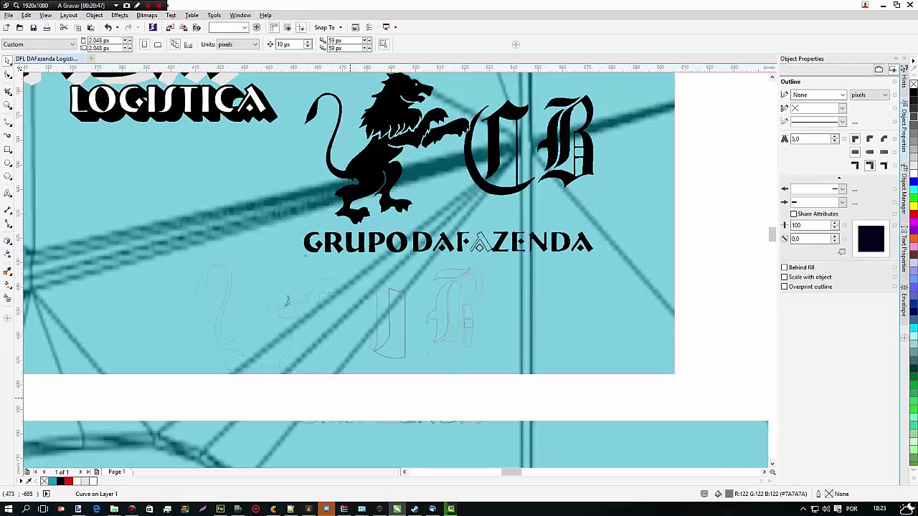
left_click_drag(545, 443, 163, 261)
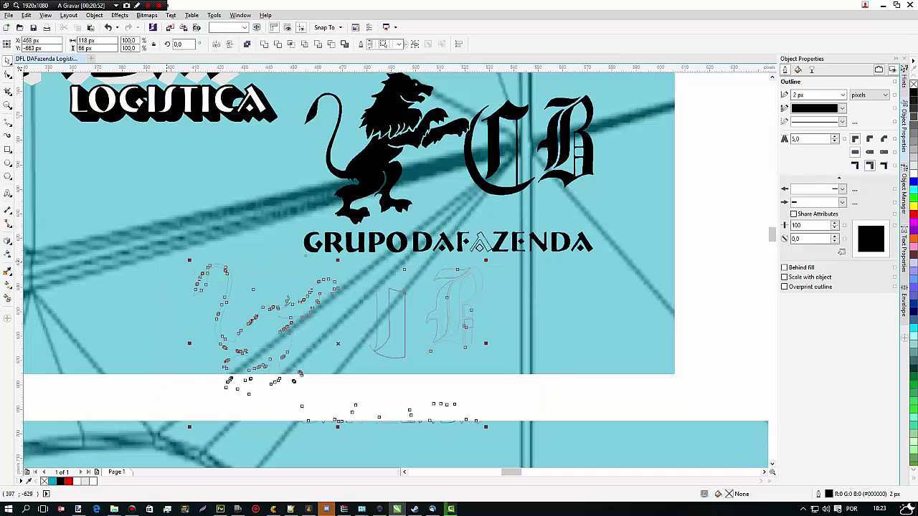
key("Delete")
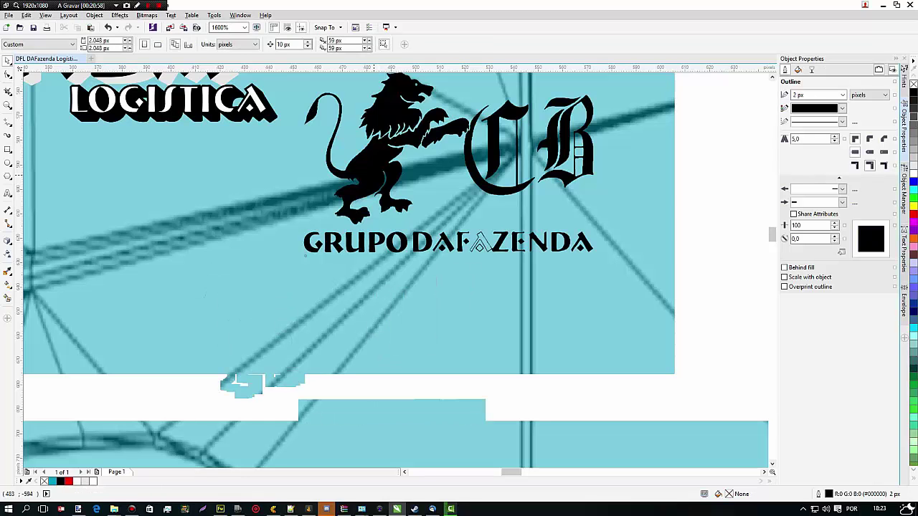
Move the logo to about 523 px, -631 px and delete the nodes of its GRUPO DAFAZENDA lettering
left_click_drag(371, 161, 394, 267)
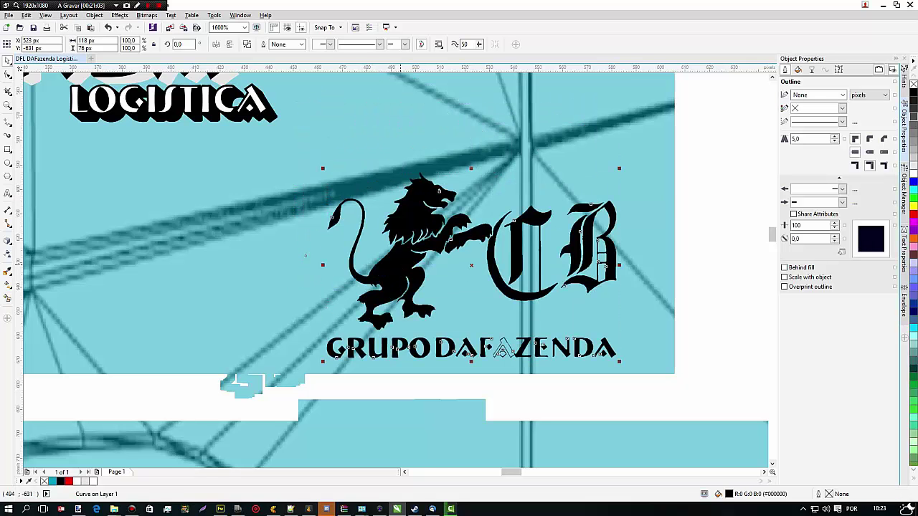
scroll(400, 263, "down", 2)
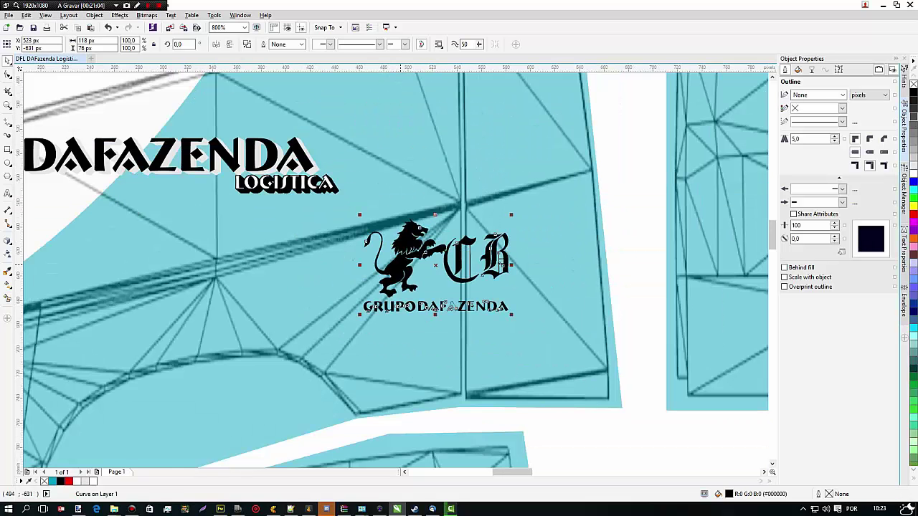
scroll(476, 248, "up", 1)
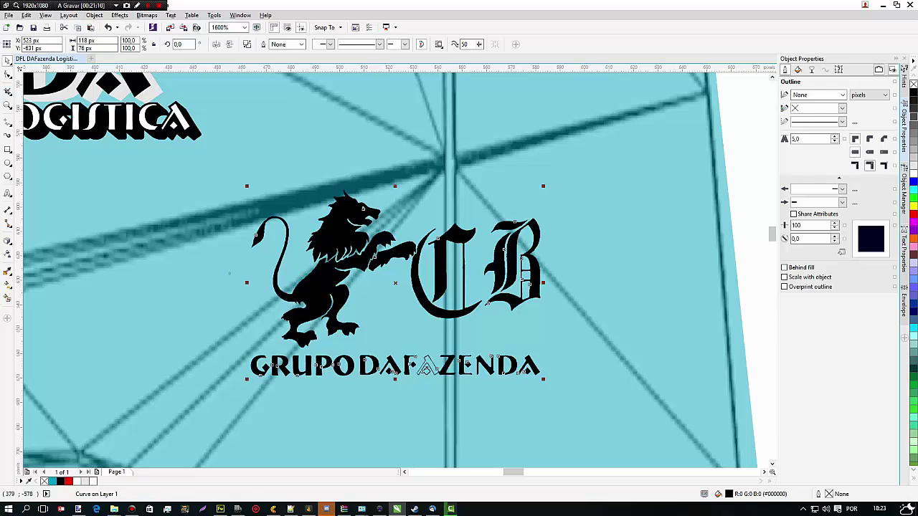
left_click(7, 74)
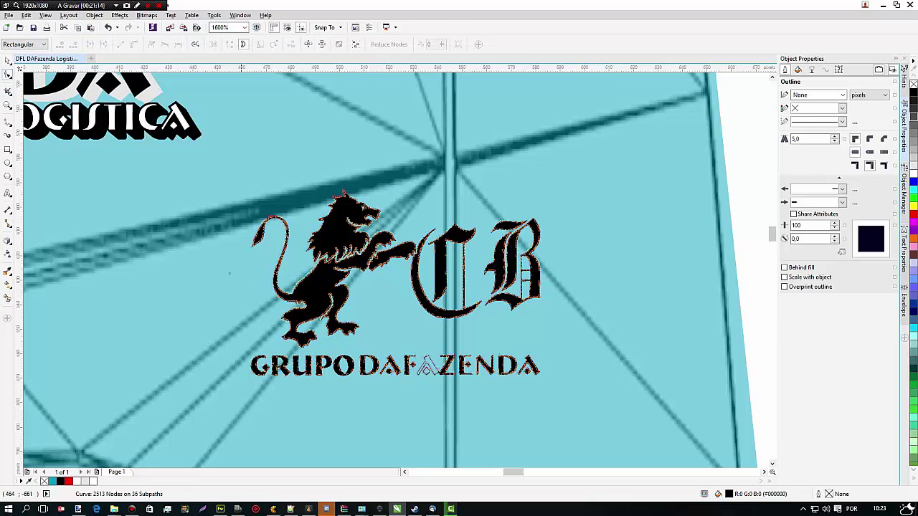
left_click_drag(242, 351, 557, 388)
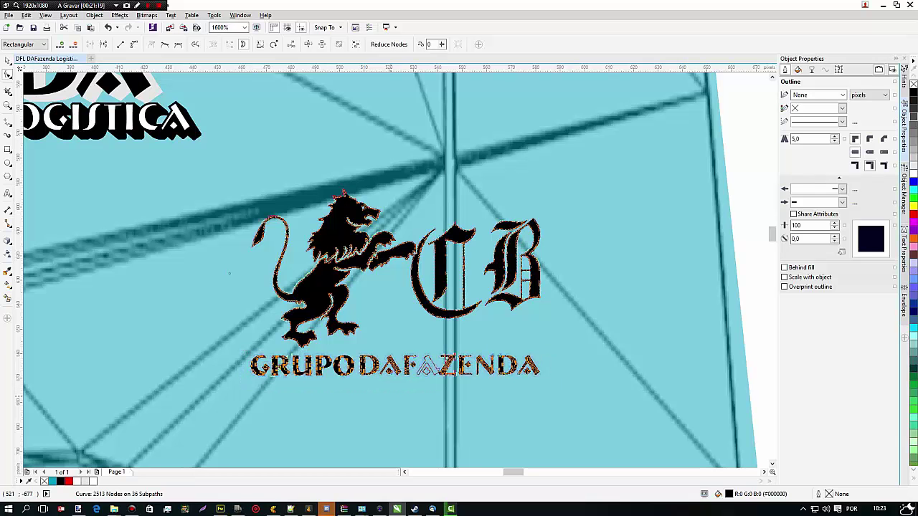
key("Delete")
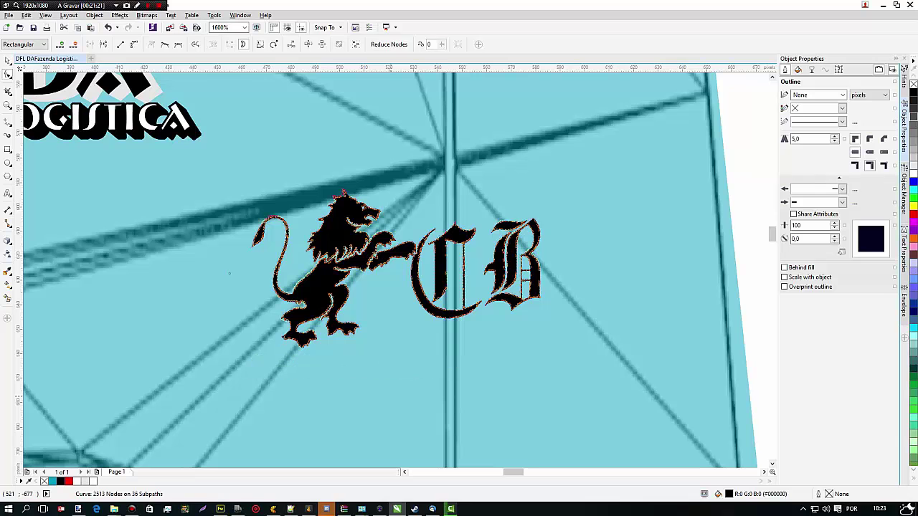
key("space")
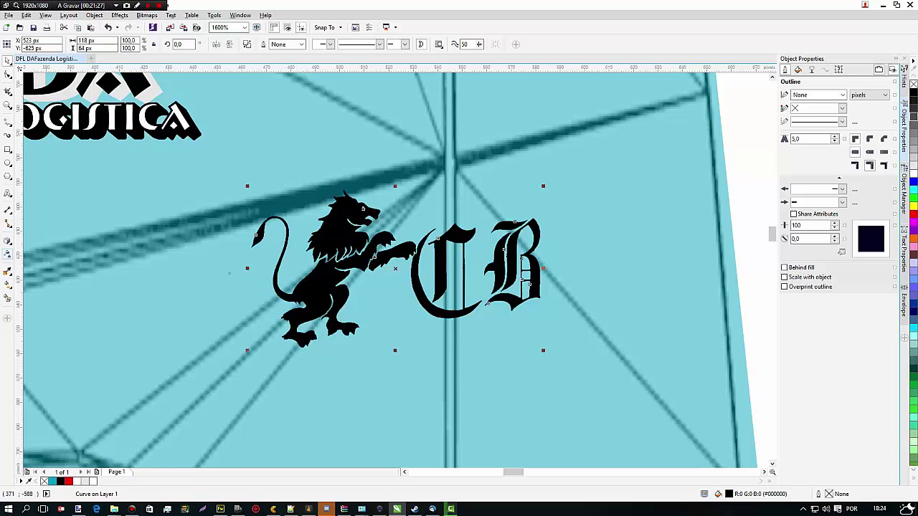
Try to add the artistic text DAFAZENDA in 10 pt Arial below the lion and CB letters
left_click(8, 194)
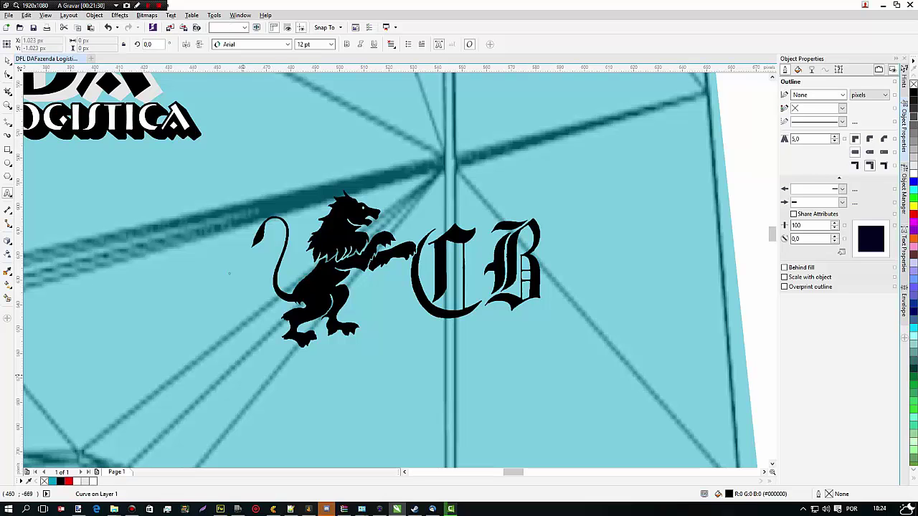
left_click(242, 384)
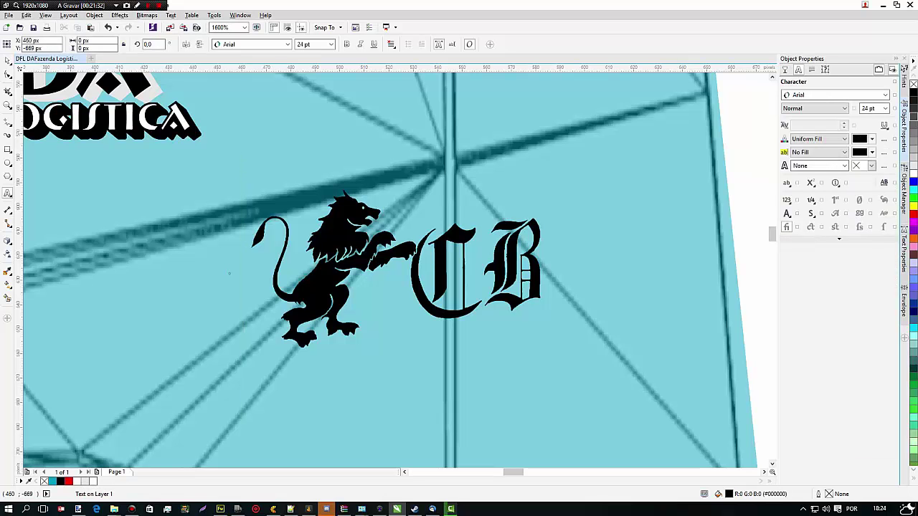
left_click(331, 44)
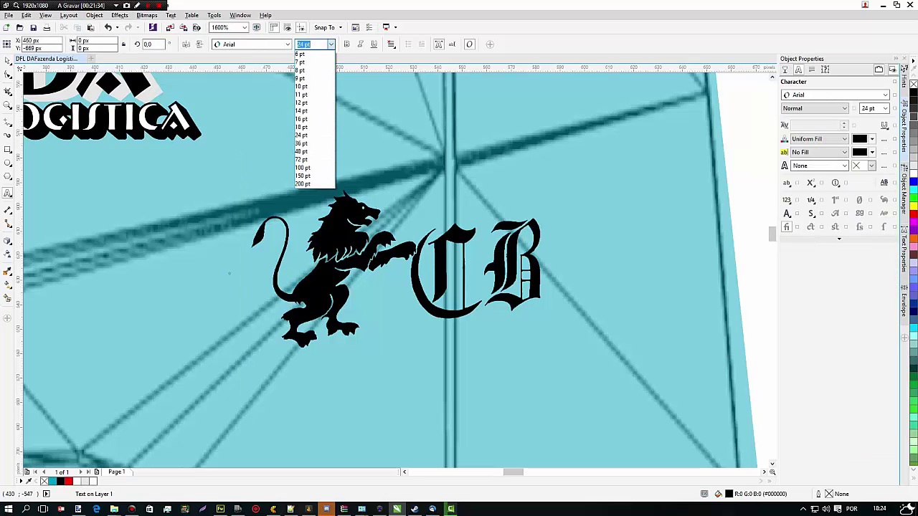
type("10")
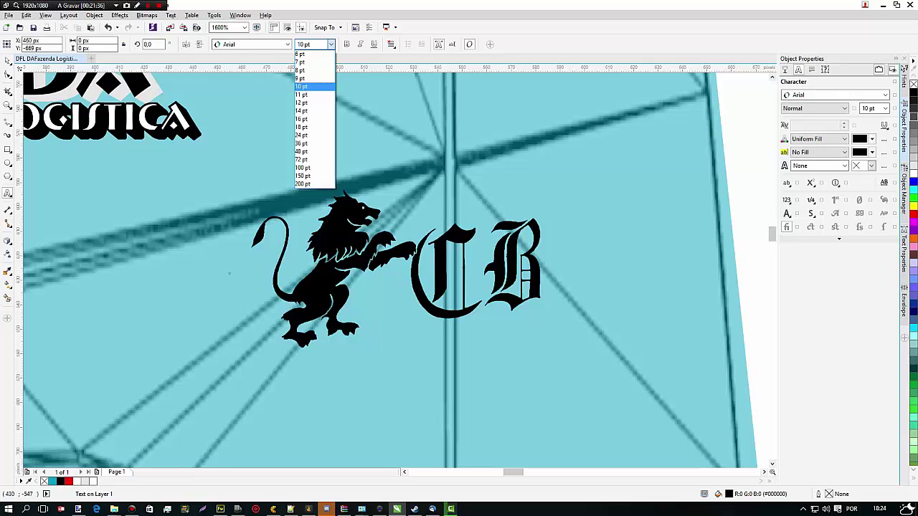
key("Return")
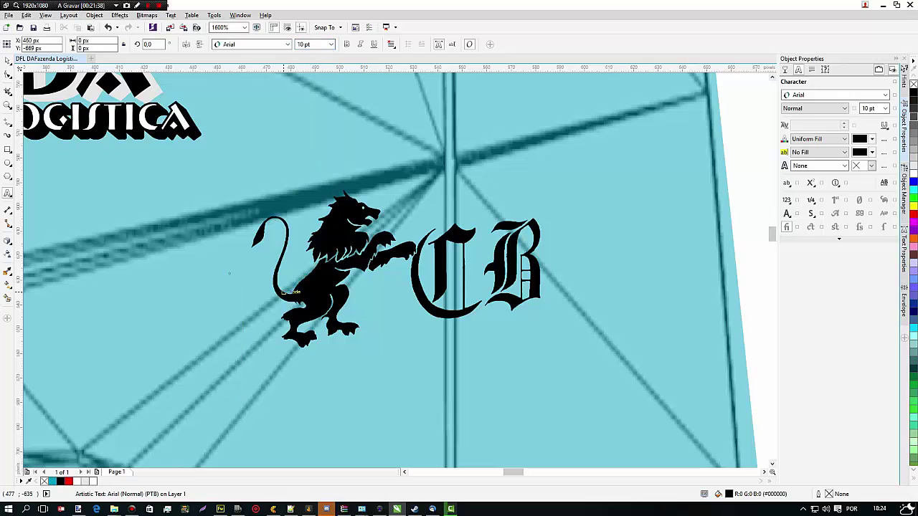
type("DA")
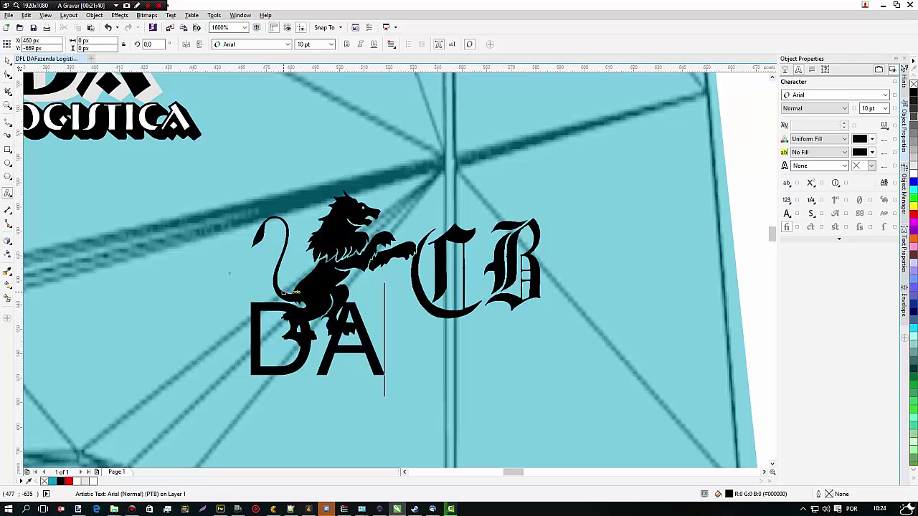
type("F")
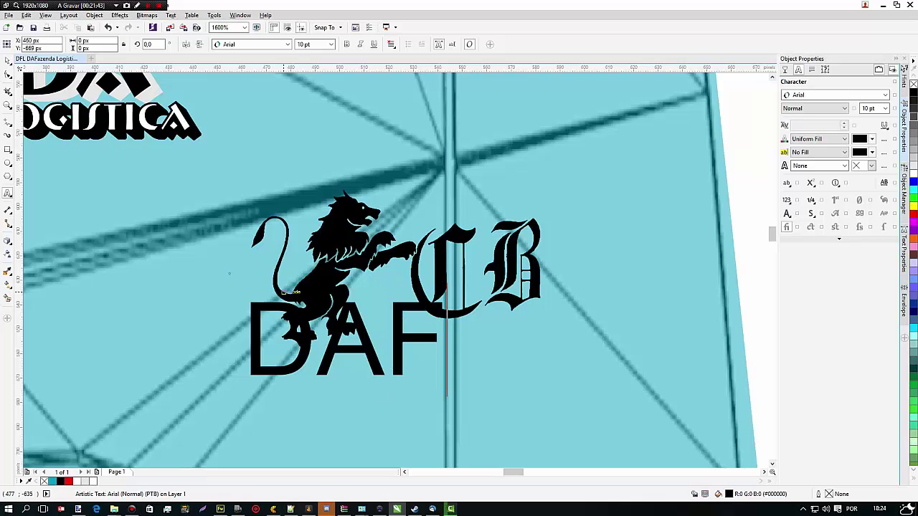
type("AZENDA")
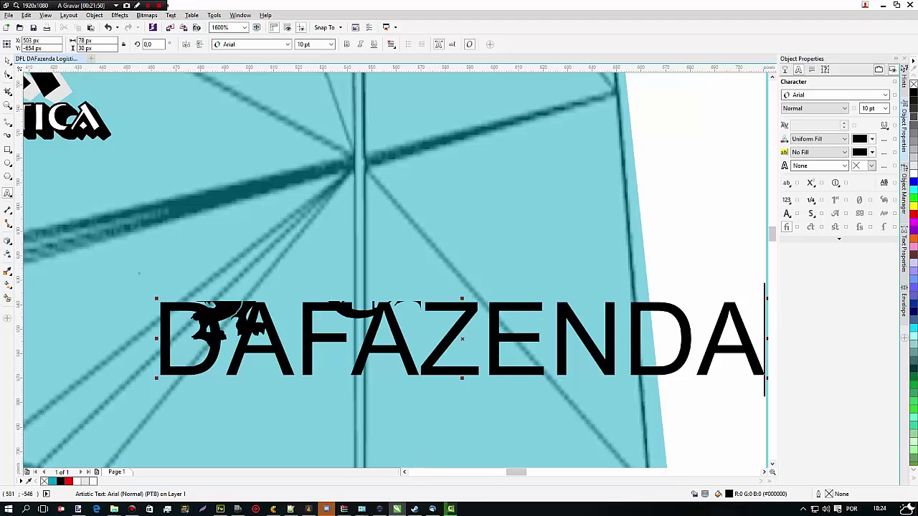
Undo the DAFAZENDA text and remove its empty text object from below the logo
key("ctrl+space")
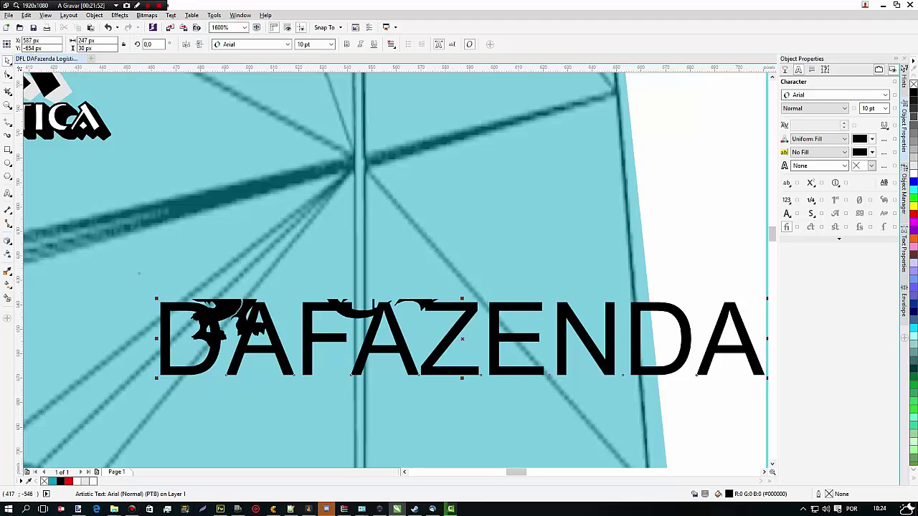
key("Delete")
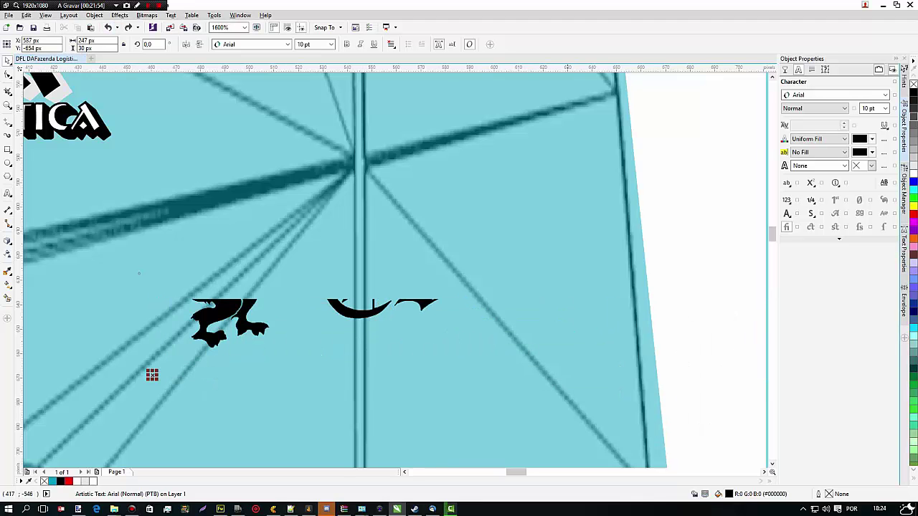
scroll(359, 342, "down", 1)
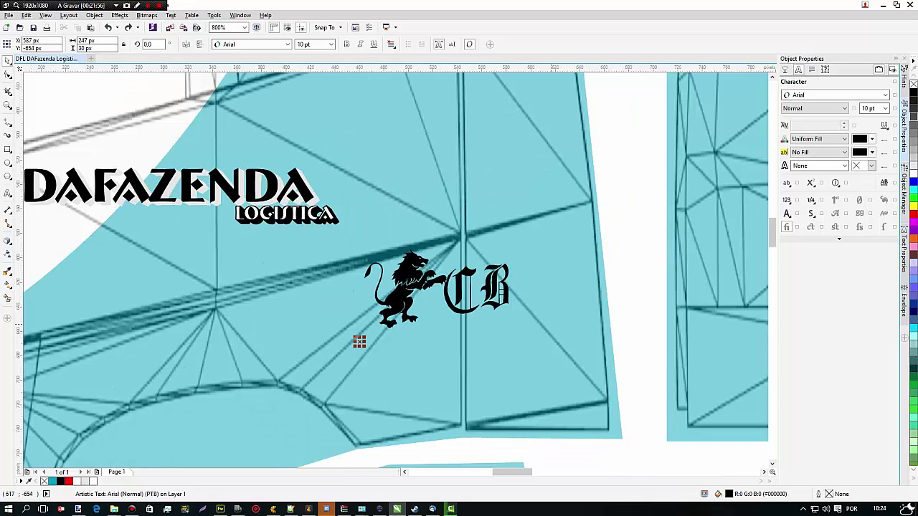
scroll(464, 341, "down", 2)
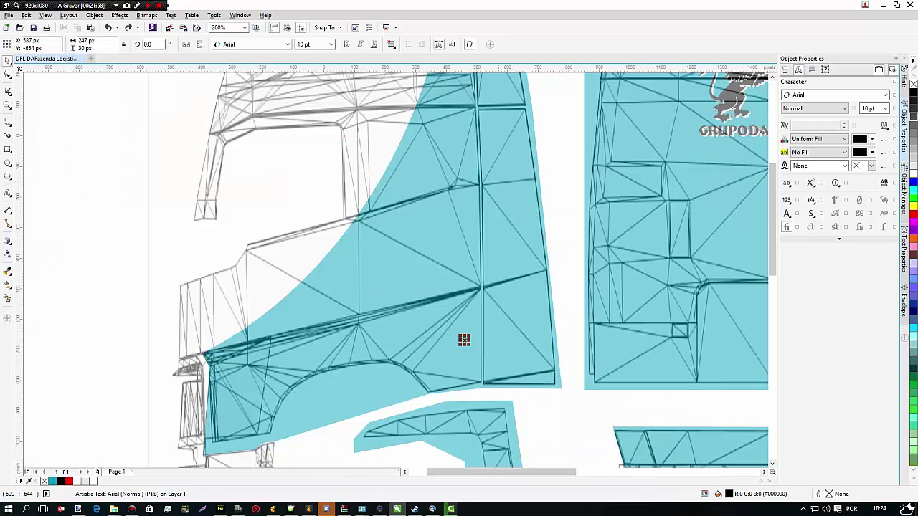
scroll(464, 340, "down", 1)
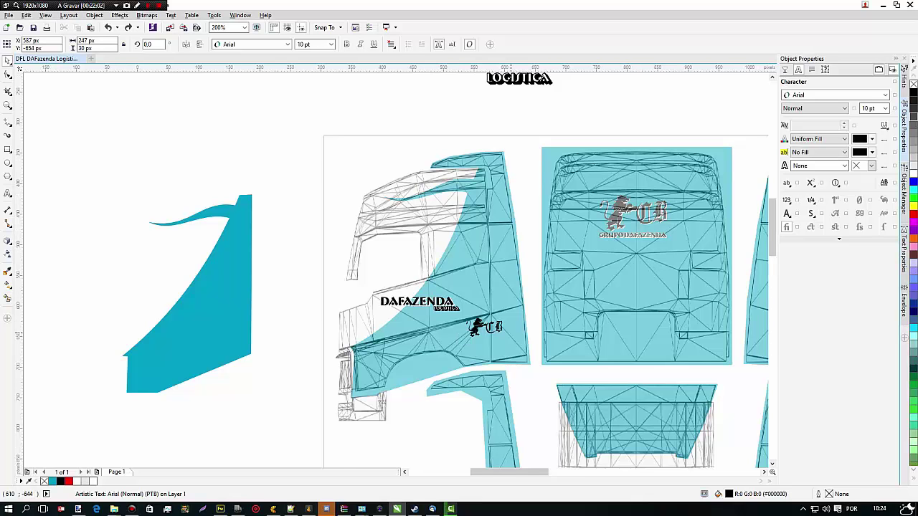
scroll(464, 340, "up", 1)
scroll(418, 348, "up", 1)
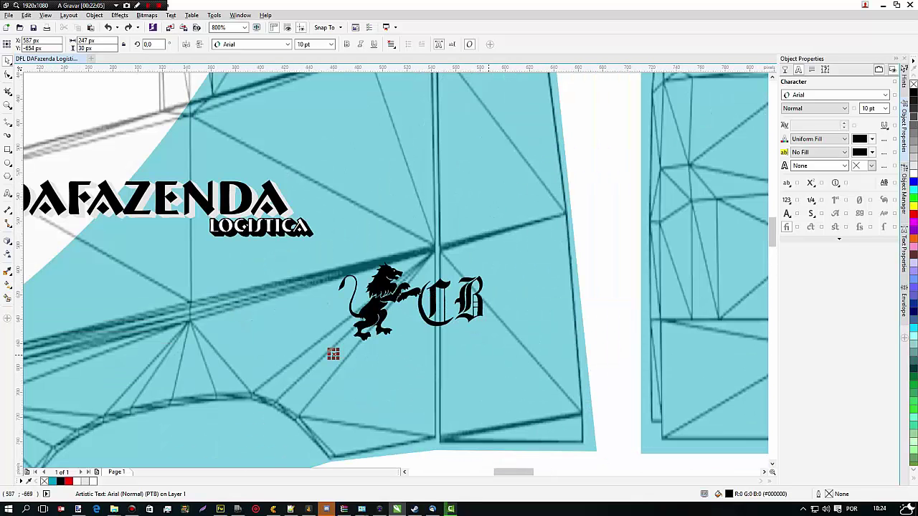
scroll(333, 353, "up", 1)
key("ctrl+z")
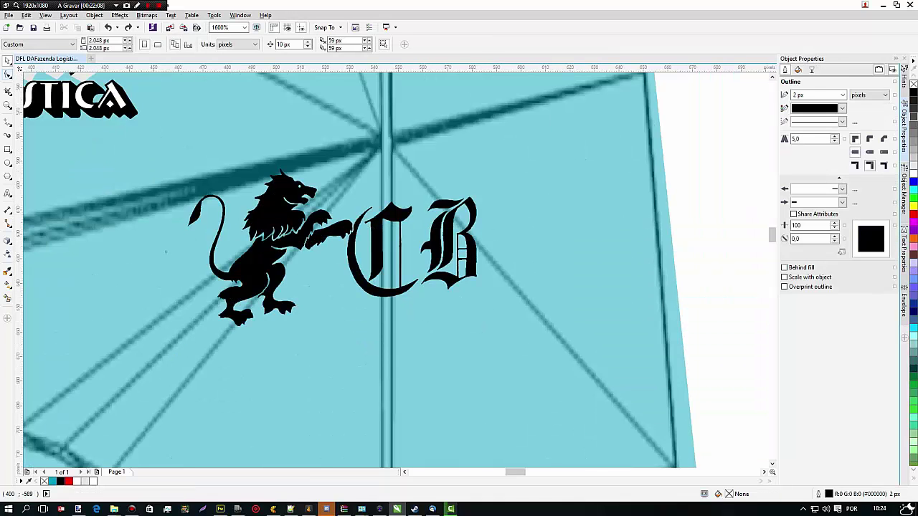